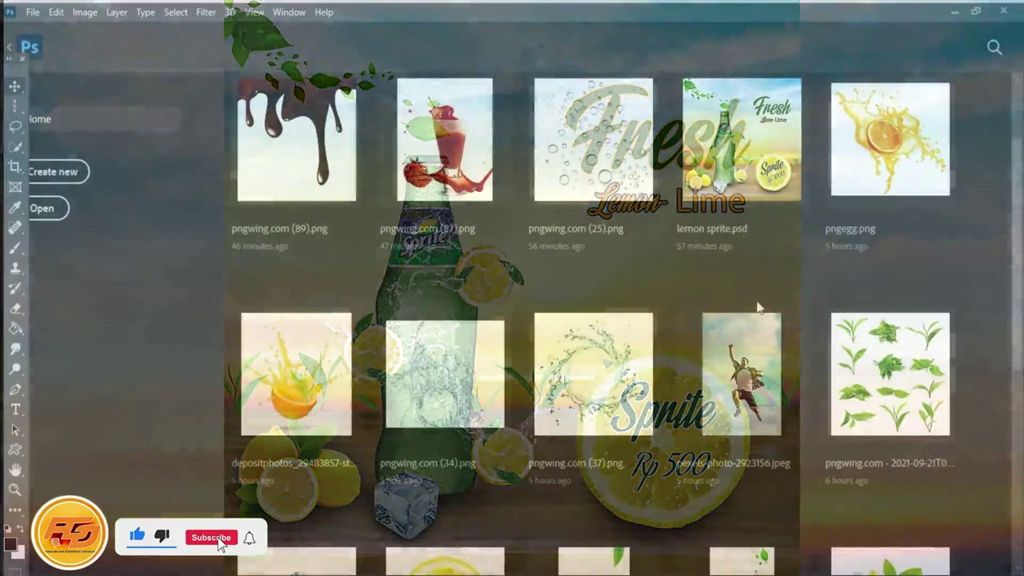
# Scroll the Home screen's recent files down to the wooden table image
pyautogui.scroll(-3, 792, 293)
pyautogui.scroll(-1, 793, 293)
pyautogui.scroll(-1, 792, 293)
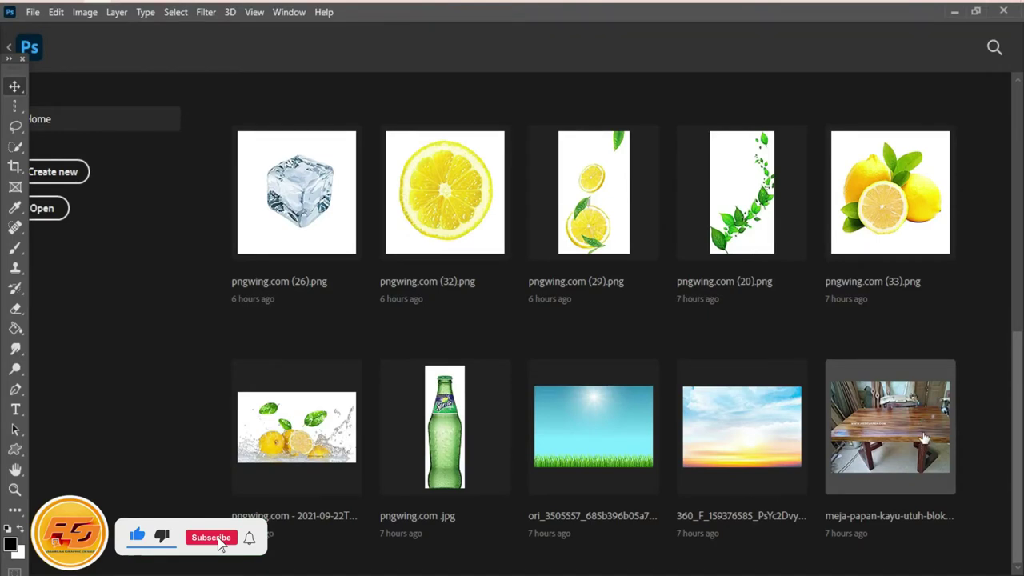
# Open meja-papan-kayu-utuh-blok.jpg and pick the Pen tool
pyautogui.click(869, 441)
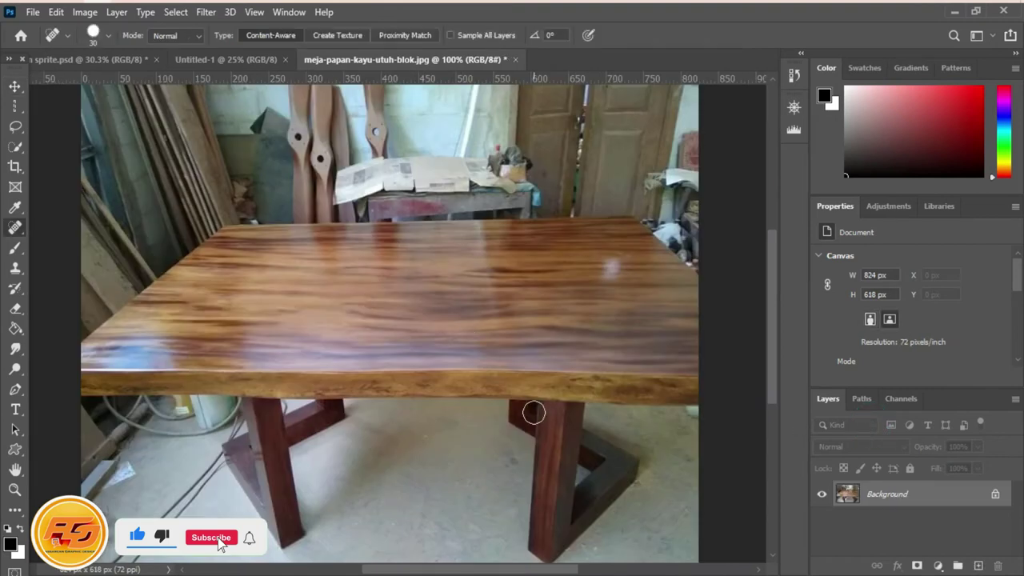
pyautogui.click(15, 389)
pyautogui.scroll(1, 142, 281)
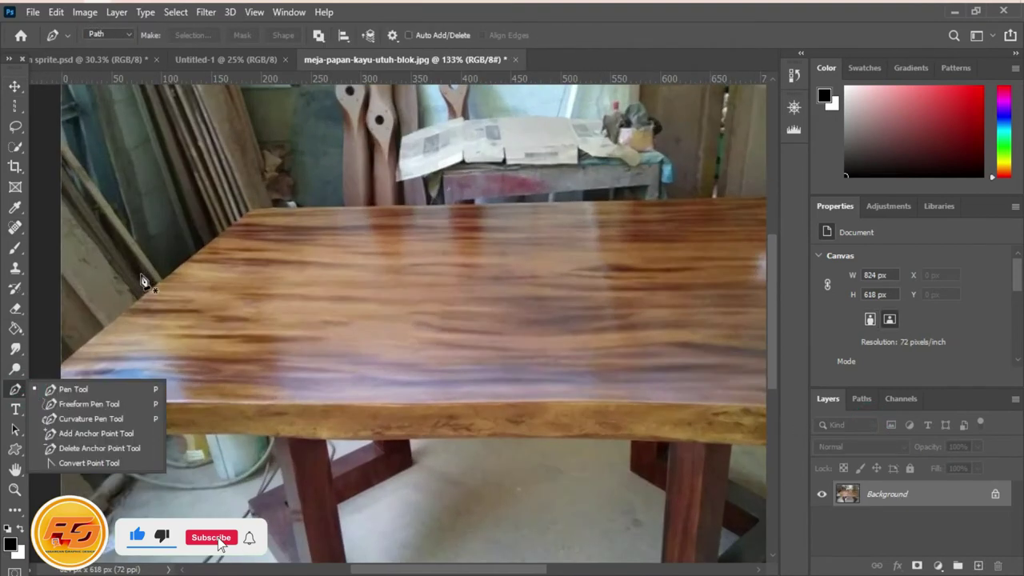
pyautogui.click(568, 13)
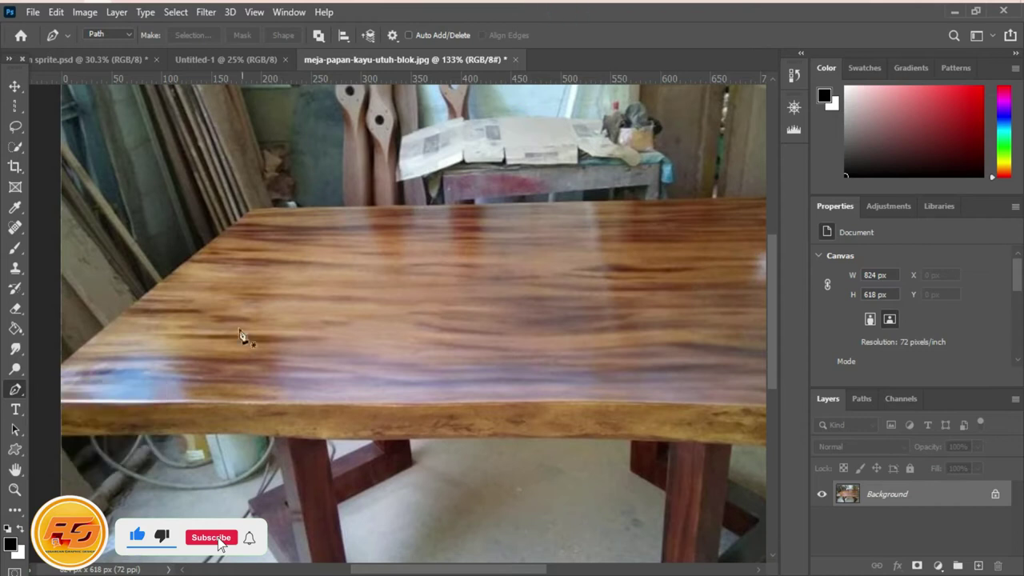
# Place Pen points along the tabletop's left edge and top-left and top-right corners
pyautogui.click(62, 367)
pyautogui.click(250, 207)
pyautogui.hotkey('ctrl', 'z')
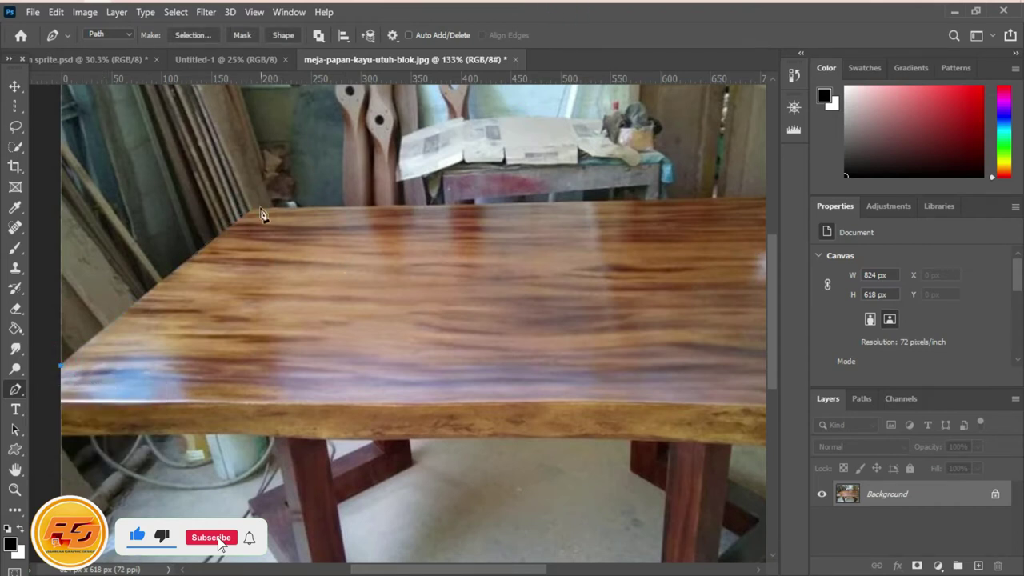
pyautogui.click(249, 209)
pyautogui.moveTo(442, 570); pyautogui.dragTo(497, 571)
pyautogui.click(588, 200)
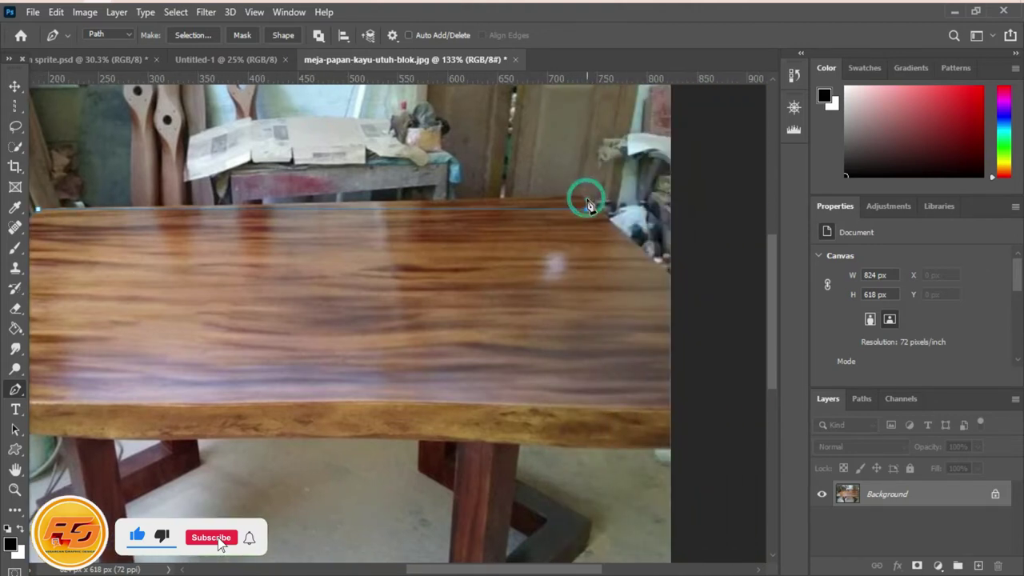
pyautogui.click(584, 198)
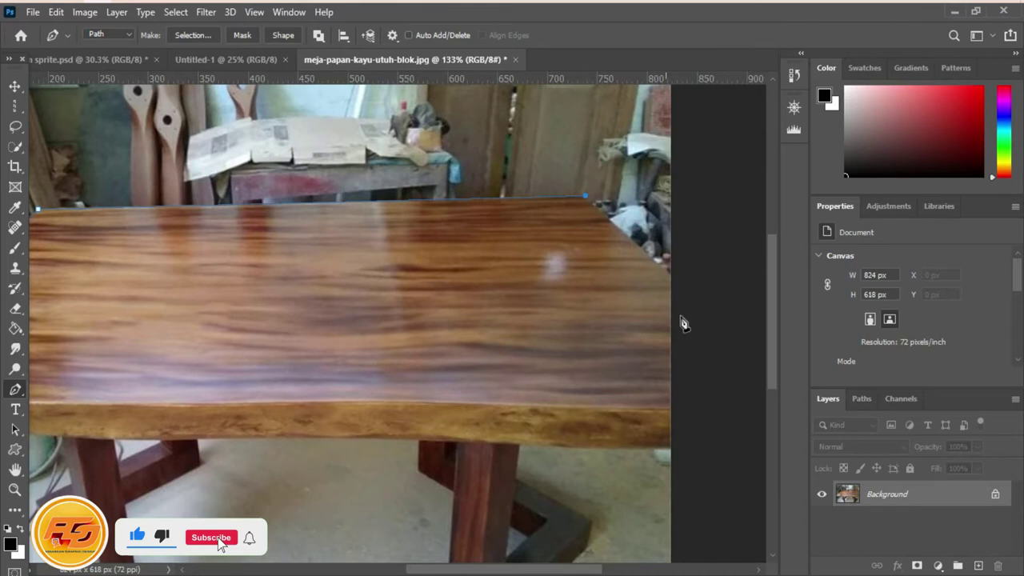
# Continue the path down the right side and back to the left edge, removing curve handles
pyautogui.click(673, 279)
pyautogui.click(674, 446)
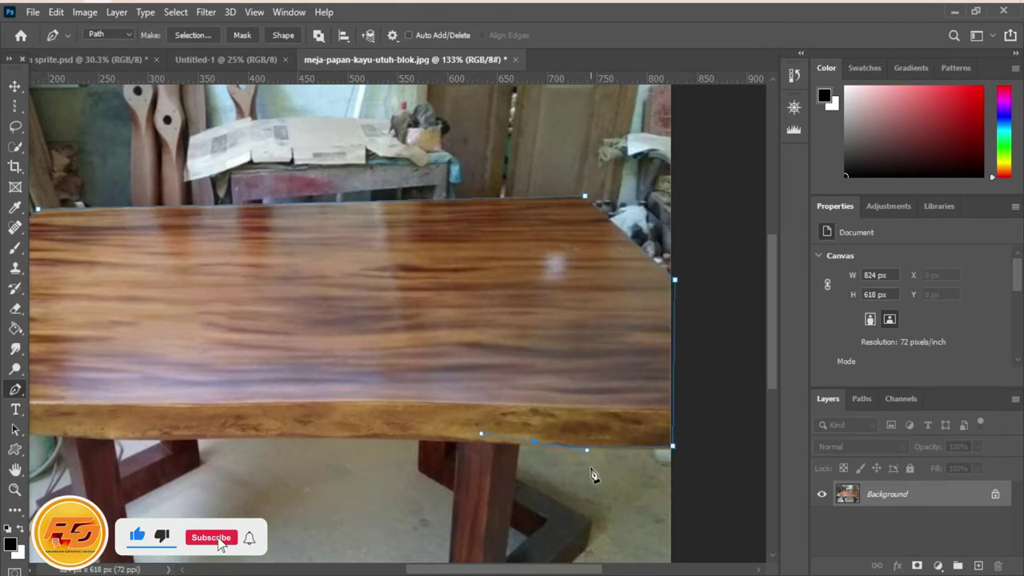
pyautogui.keyDown('alt'); pyautogui.click(534, 443); pyautogui.keyUp('alt')
pyautogui.hscroll(-2, 268, 446)
pyautogui.hscroll(-6, 268, 447)
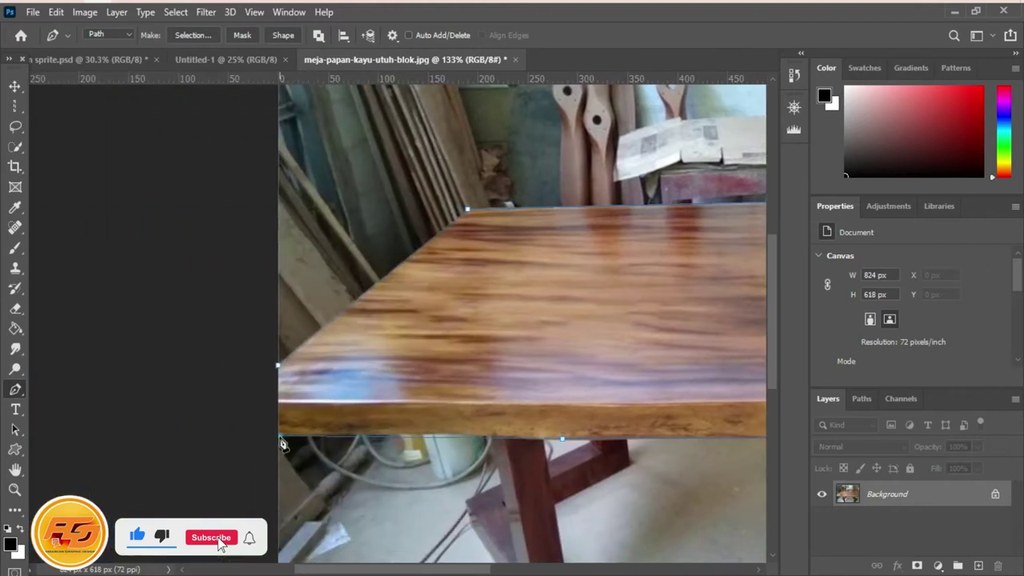
pyautogui.moveTo(268, 446); pyautogui.dragTo(253, 451)
pyautogui.keyDown('alt'); pyautogui.click(283, 439); pyautogui.keyUp('alt')
# Convert the traced tabletop path into an active selection
pyautogui.rightClick(392, 232)
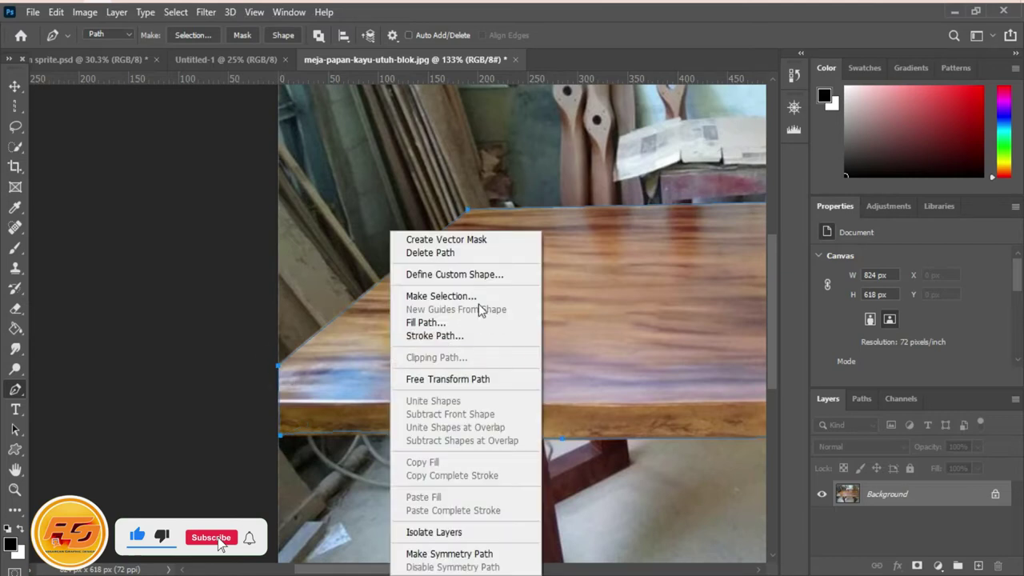
pyautogui.click(480, 302)
pyautogui.click(586, 142)
# Move the selected tabletop into the Untitled-1 document
pyautogui.press('v')
pyautogui.hscroll(5, 400, 268)
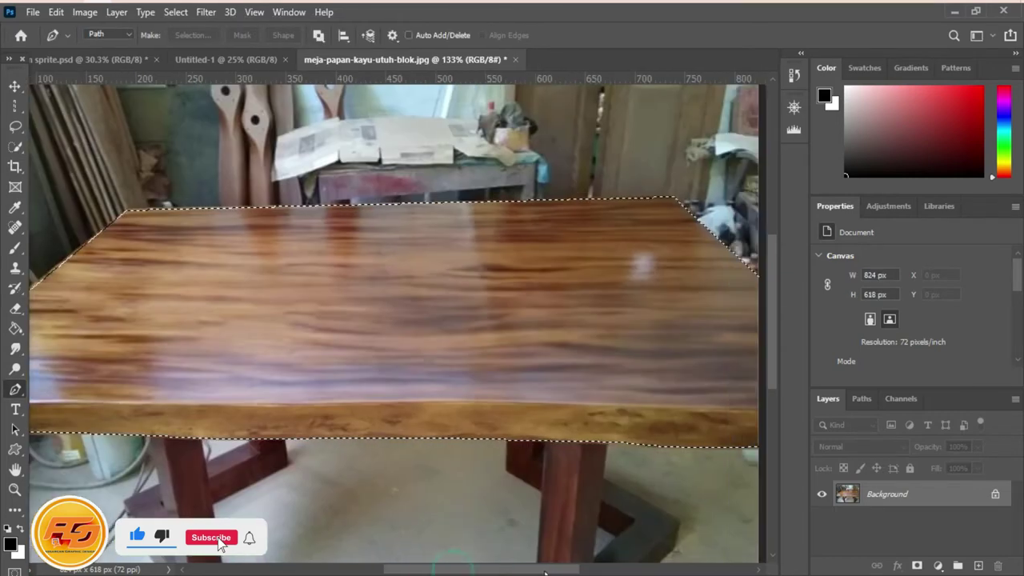
pyautogui.moveTo(400, 268)
pyautogui.mouseDown()
pyautogui.moveTo(393, 418)
pyautogui.moveTo(594, 480)
pyautogui.mouseUp()
# Scale the tabletop layer to stretch across the bottom of the canvas
pyautogui.moveTo(285, 480); pyautogui.dragTo(108, 536)
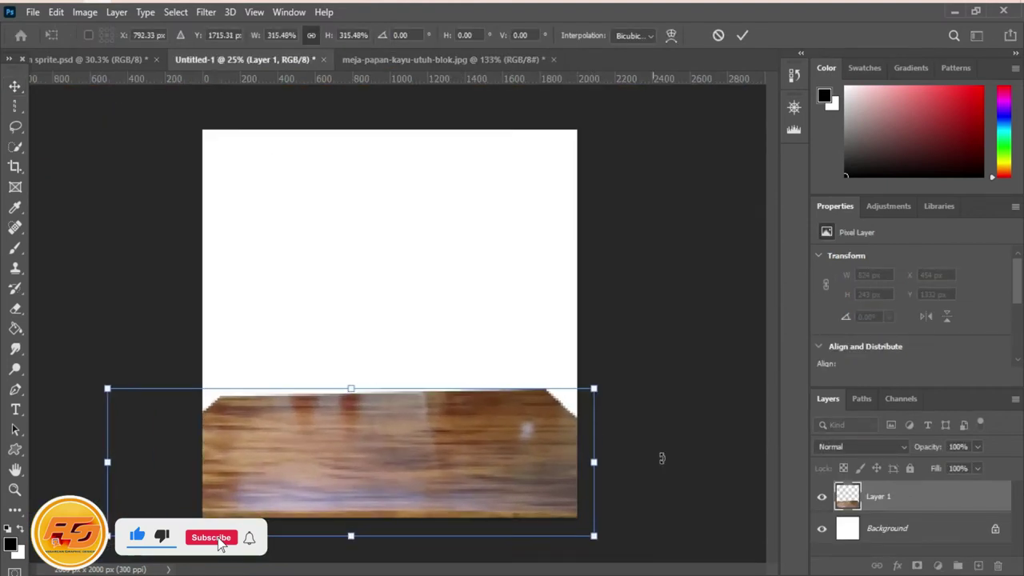
pyautogui.moveTo(593, 459); pyautogui.dragTo(629, 461)
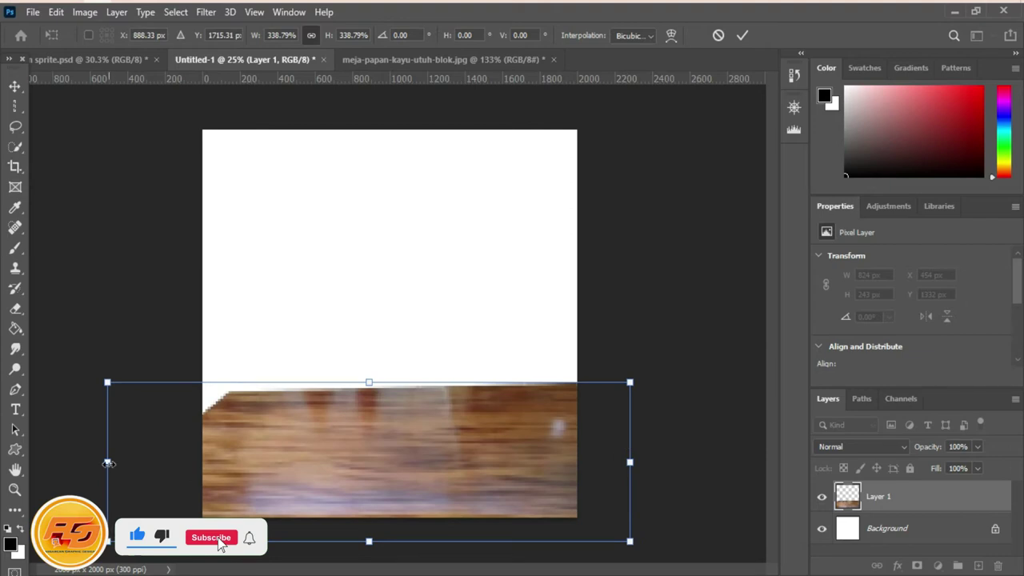
pyautogui.moveTo(108, 464); pyautogui.dragTo(68, 462)
pyautogui.doubleClick(480, 429)
pyautogui.click(678, 255)
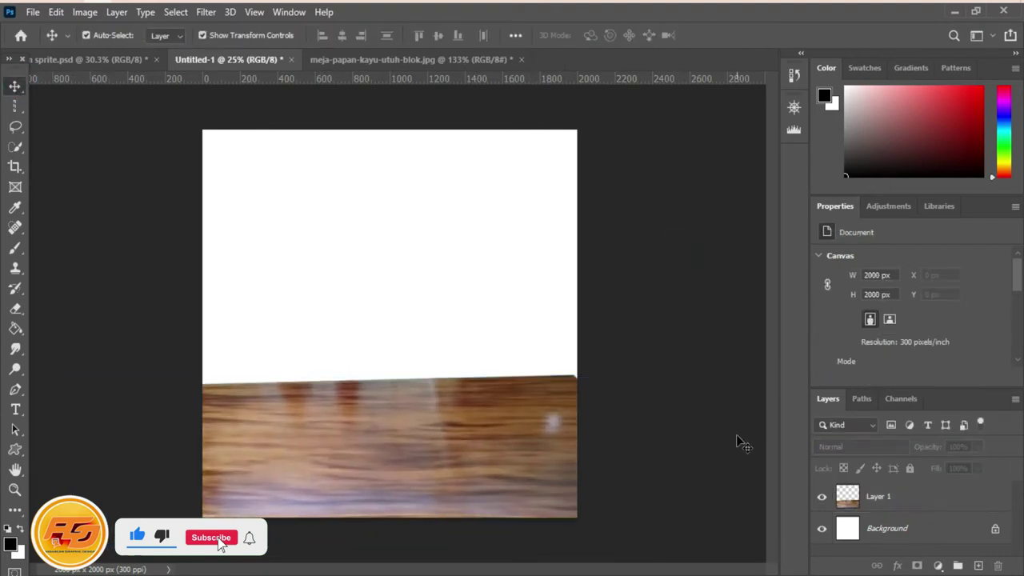
# Widen the tabletop layer (Layer 1) slightly more and apply it
pyautogui.click(574, 436)
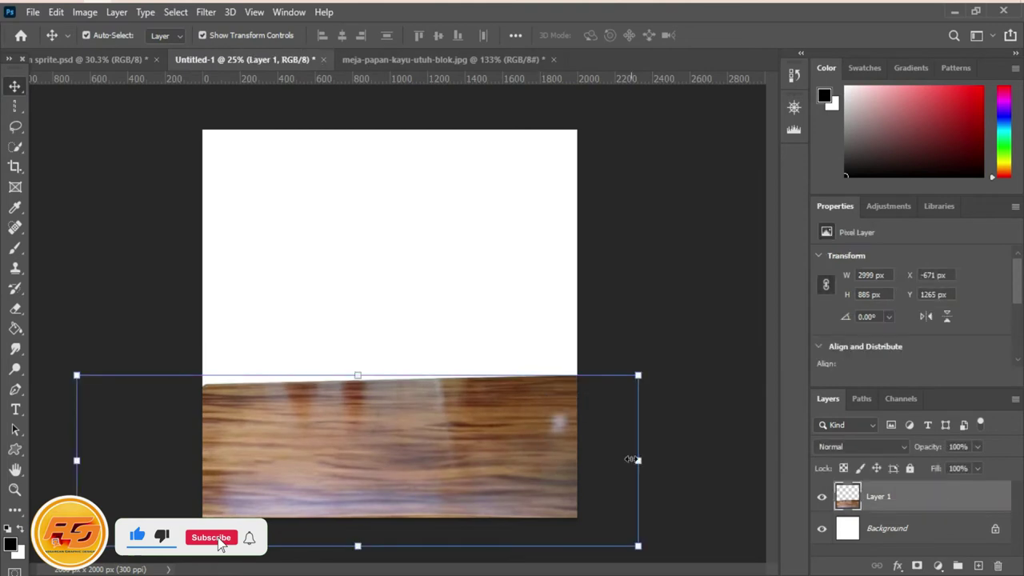
pyautogui.moveTo(633, 459); pyautogui.dragTo(644, 460)
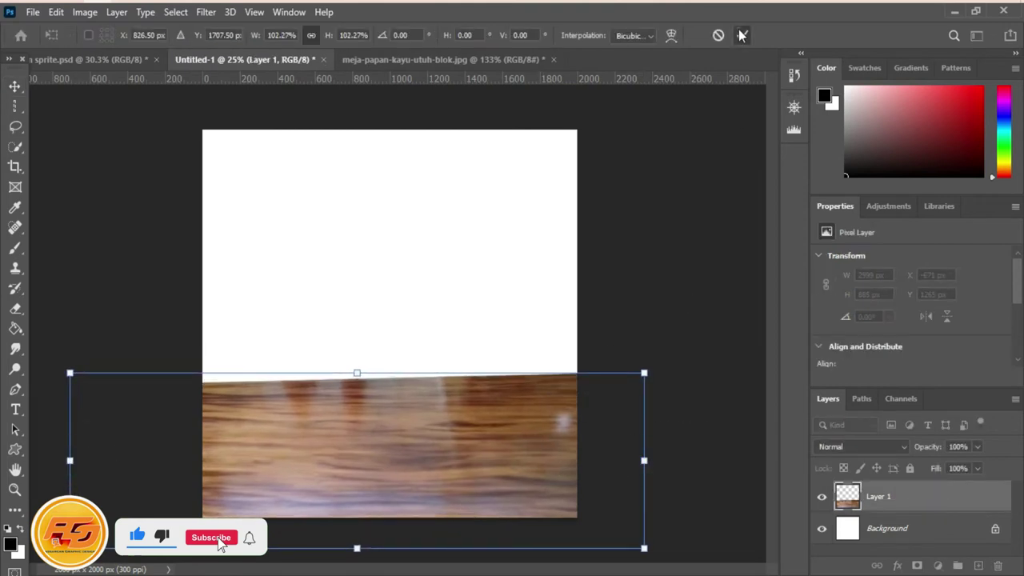
pyautogui.click(743, 35)
pyautogui.click(442, 435)
pyautogui.click(717, 400)
# Select the Background layer and return to the Home screen's recent files
pyautogui.click(925, 498)
pyautogui.click(944, 532)
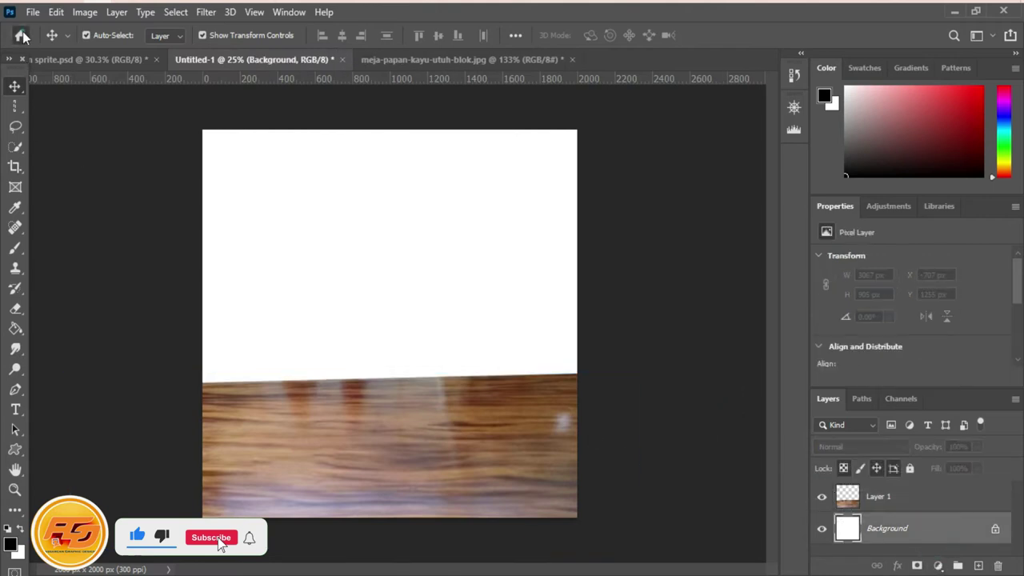
pyautogui.click(21, 36)
pyautogui.scroll(-3, 614, 343)
# Open the sunset sky image and drag it into Untitled-1 as a layer
pyautogui.scroll(-5, 617, 338)
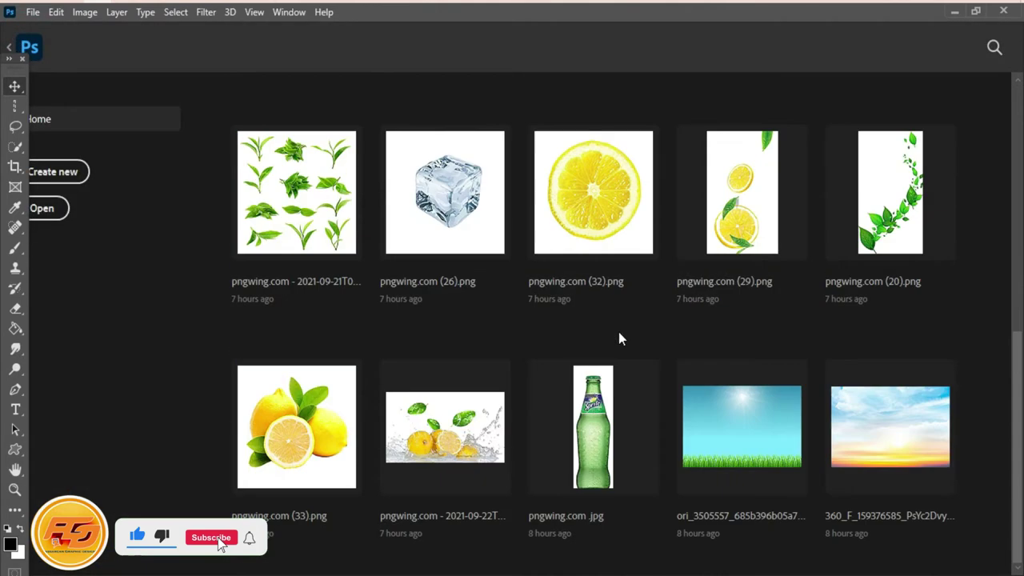
pyautogui.click(890, 427)
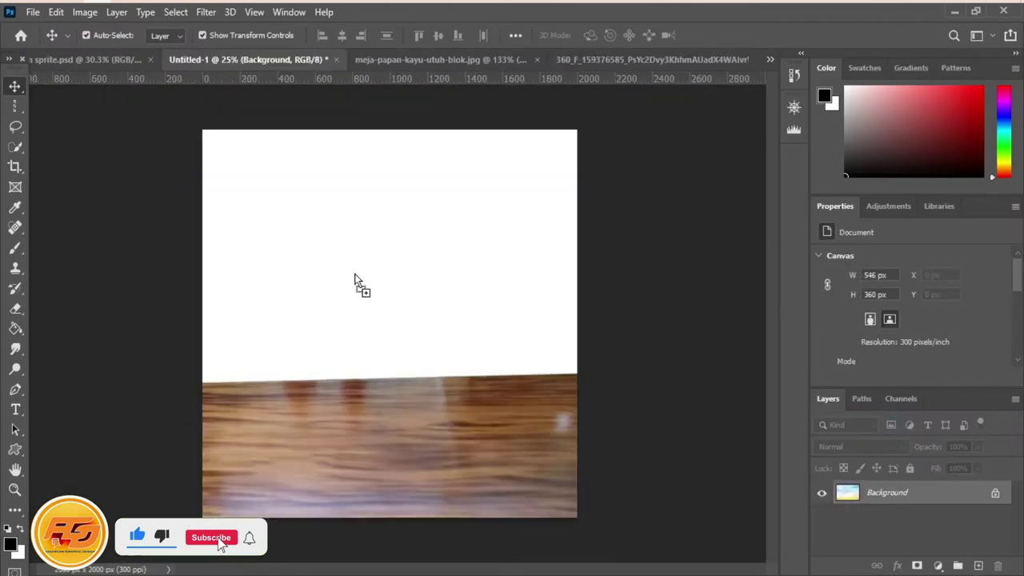
pyautogui.moveTo(400, 290); pyautogui.dragTo(354, 276)
# Close the sky image and the wooden table photo, discarding the table's changes
pyautogui.click(624, 60)
pyautogui.click(736, 59)
pyautogui.click(484, 60)
pyautogui.click(558, 58)
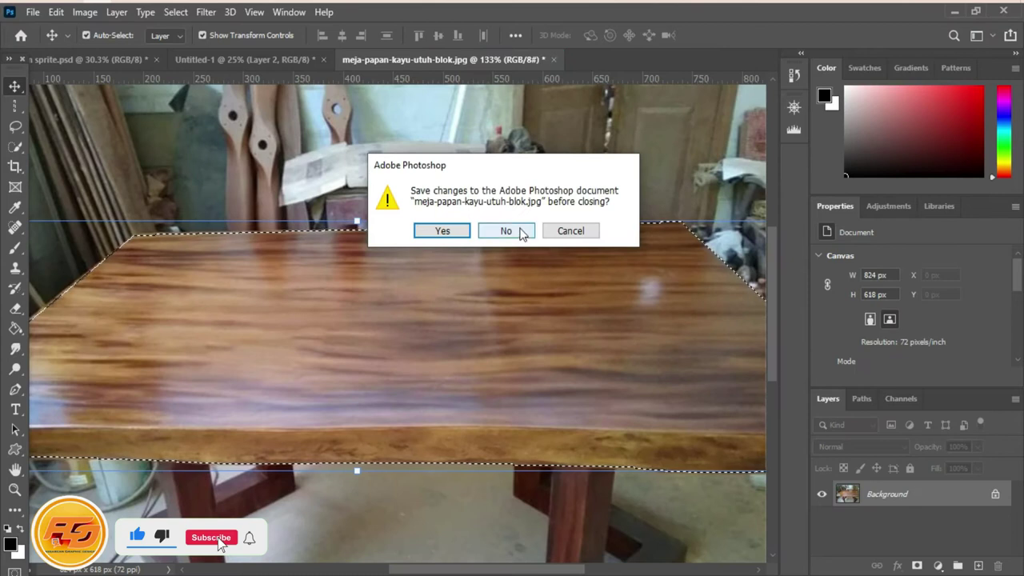
pyautogui.click(508, 231)
# Scale the sky layer to fill the canvas behind the tabletop
pyautogui.moveTo(418, 309); pyautogui.dragTo(590, 346)
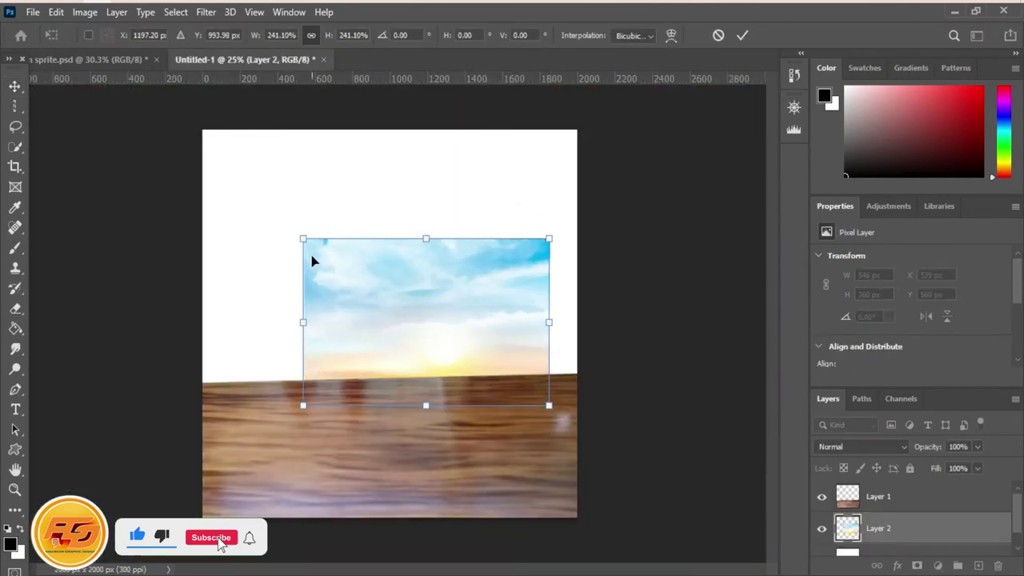
pyautogui.moveTo(304, 240); pyautogui.dragTo(176, 149)
pyautogui.moveTo(551, 149); pyautogui.dragTo(588, 134)
pyautogui.moveTo(506, 298)
pyautogui.mouseDown()
pyautogui.moveTo(511, 269)
pyautogui.moveTo(513, 283)
pyautogui.mouseUp()
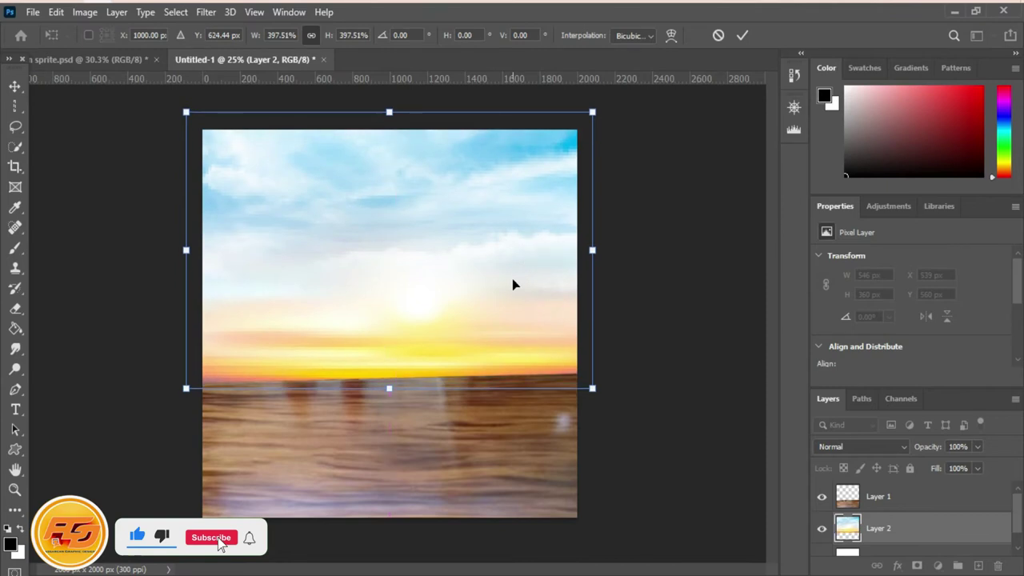
pyautogui.press('Return')
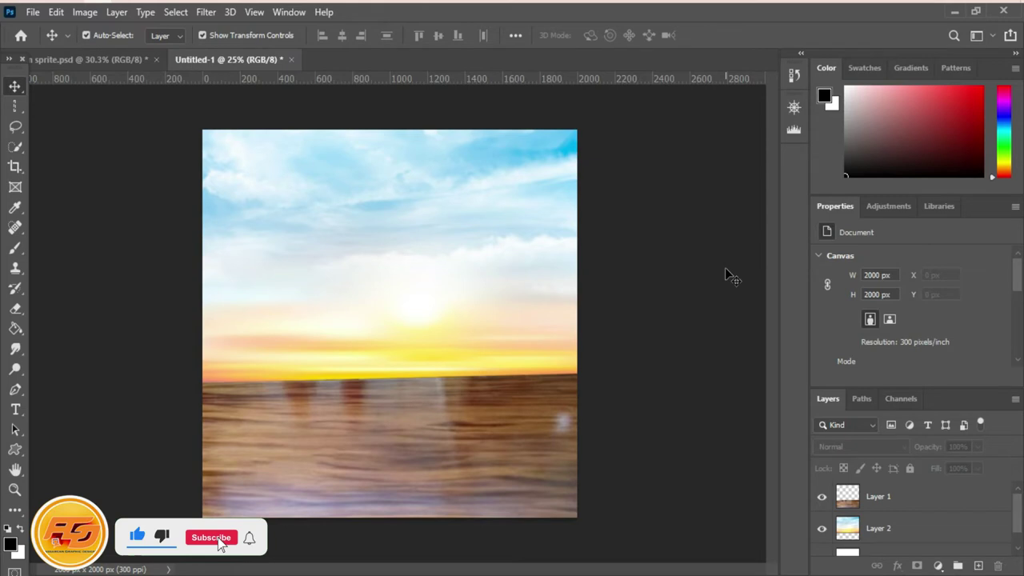
# Apply Hue/Saturation to Layer 1 with Saturation +36 and a slight lightness nudge
pyautogui.click(903, 497)
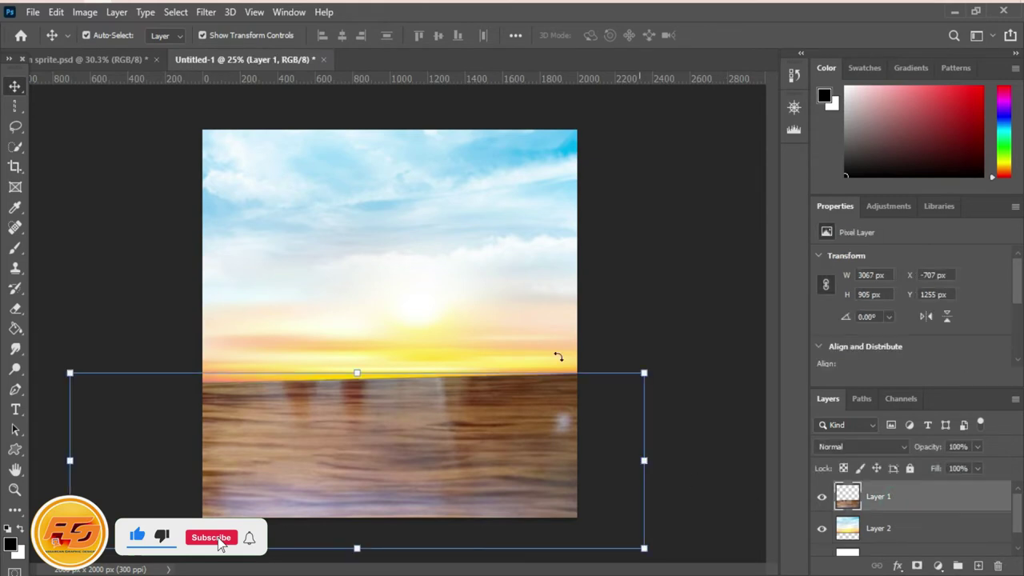
pyautogui.click(74, 13)
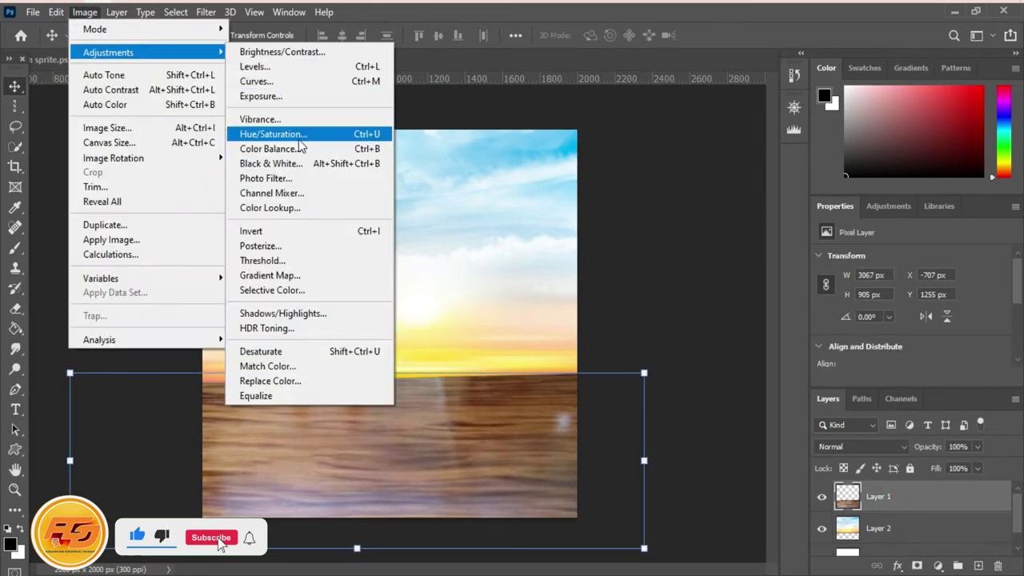
pyautogui.click(344, 133)
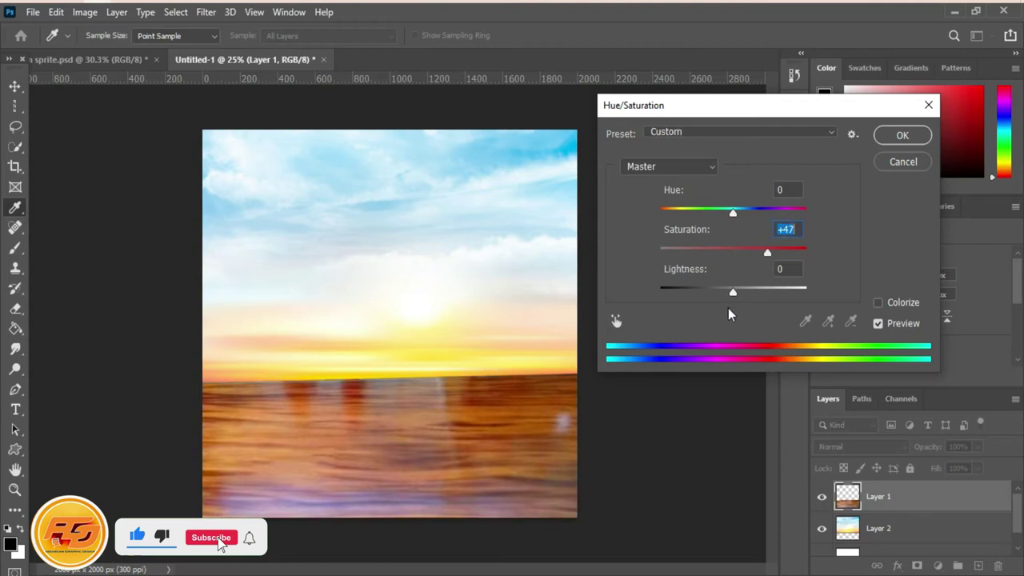
pyautogui.moveTo(734, 295); pyautogui.dragTo(735, 295)
pyautogui.moveTo(766, 251); pyautogui.dragTo(759, 252)
pyautogui.click(902, 135)
# Heal away the light spot in the wood with the Spot Healing Brush
pyautogui.press('v')
pyautogui.click(694, 179)
pyautogui.click(441, 414)
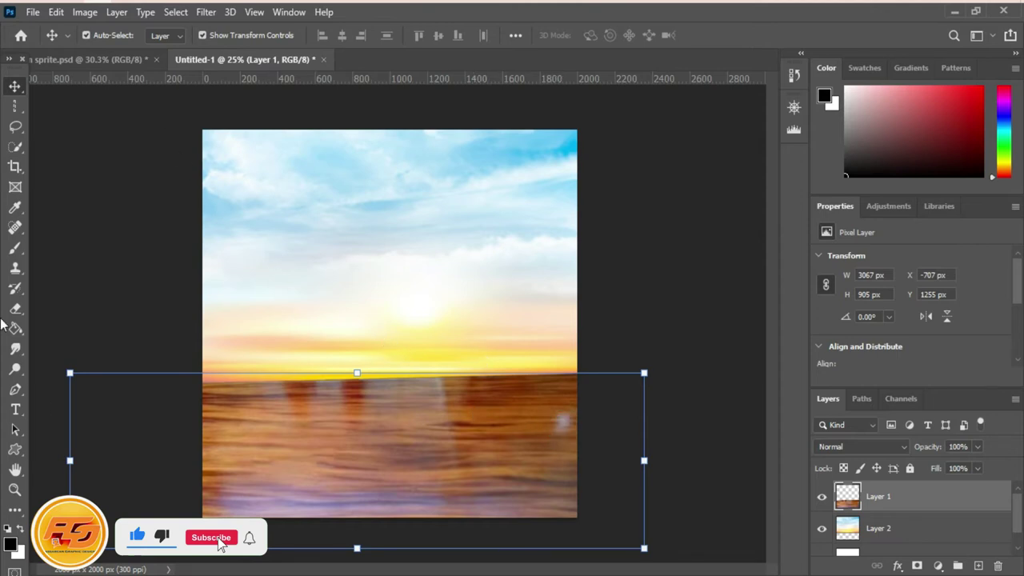
pyautogui.press('j')
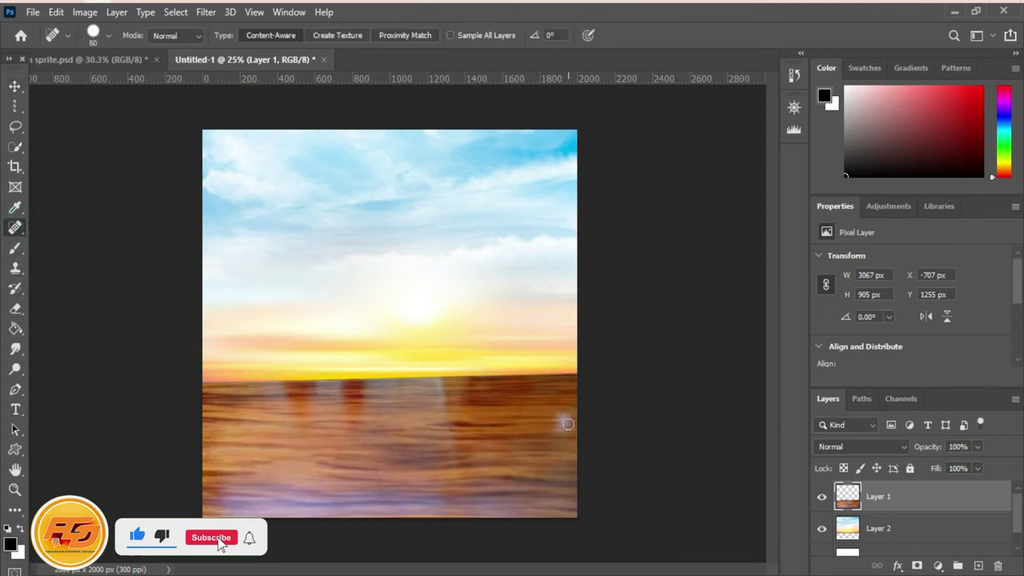
pyautogui.click(561, 422)
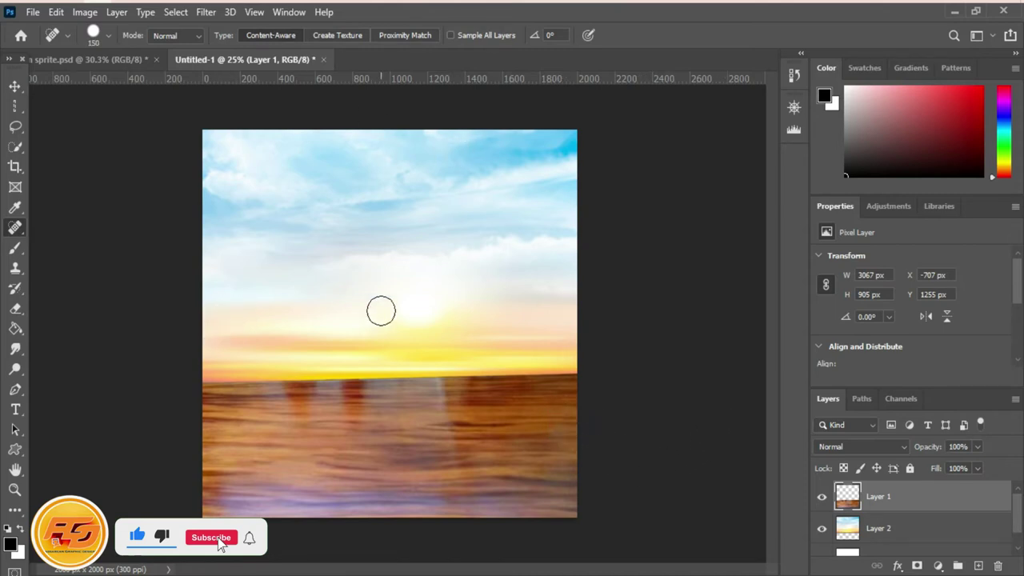
# Open the Sprite bottle image pngwing.com .jpg from the recent files
pyautogui.click(21, 35)
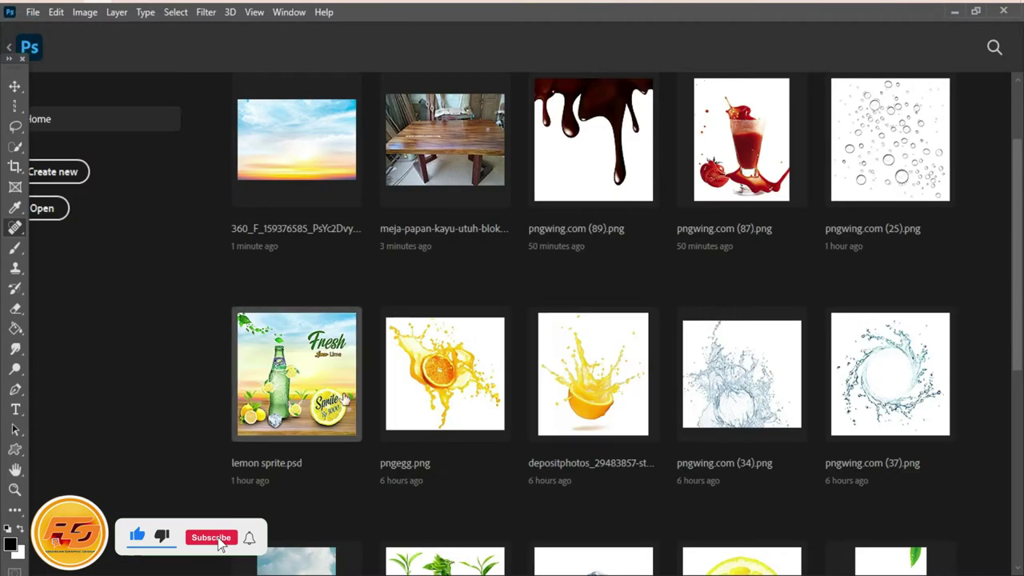
pyautogui.scroll(-2, 758, 286)
pyautogui.scroll(-3, 758, 286)
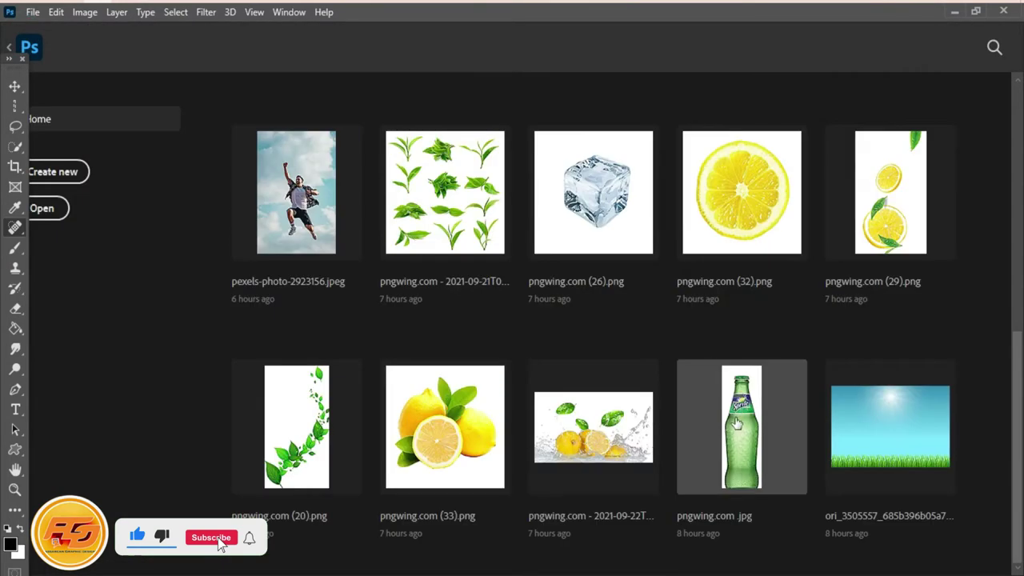
pyautogui.click(737, 423)
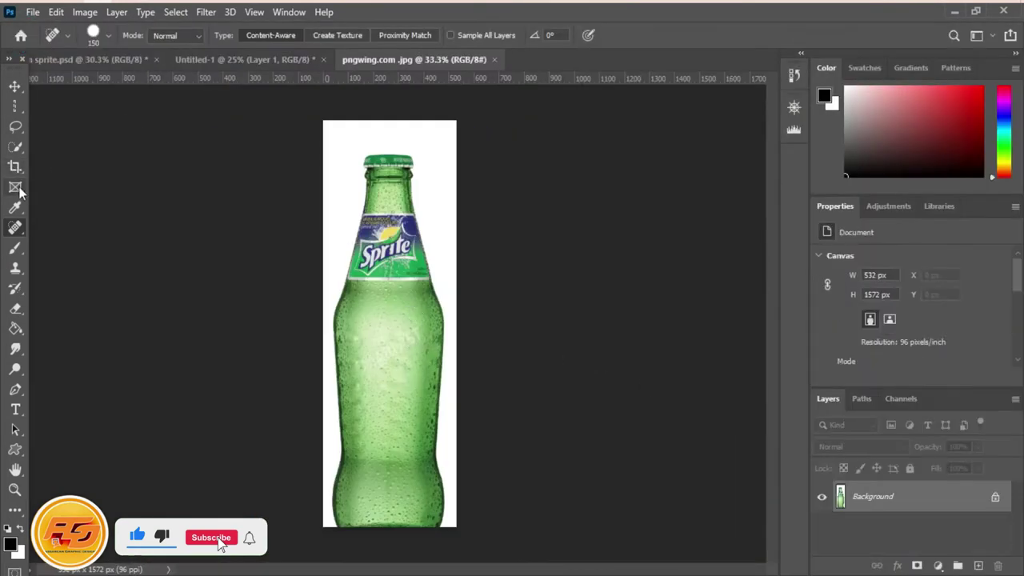
# Select the bottle with the Object Selection Tool and drag it into Untitled-1
pyautogui.click(15, 146)
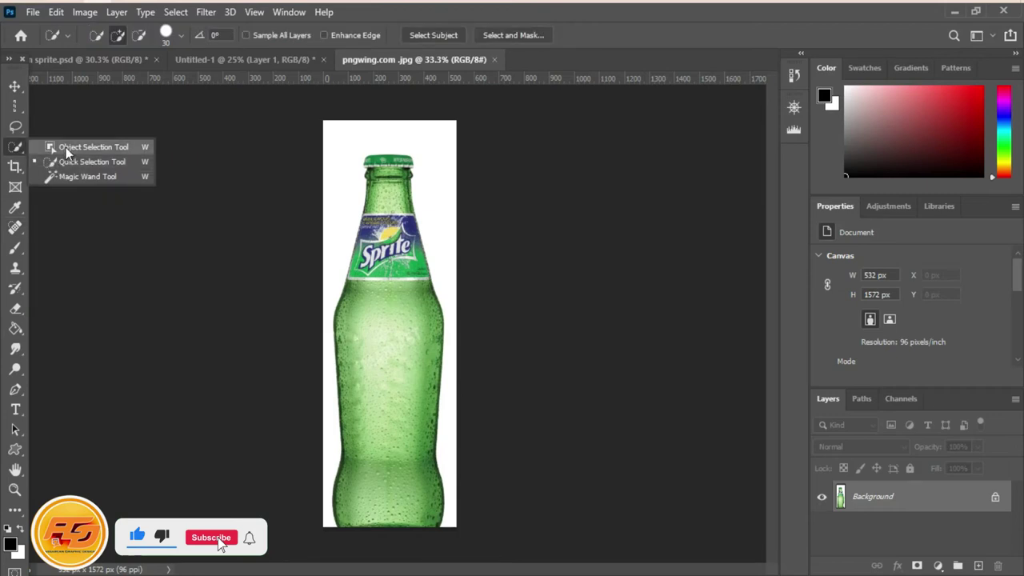
pyautogui.click(66, 151)
pyautogui.moveTo(305, 126)
pyautogui.mouseDown()
pyautogui.moveTo(454, 540)
pyautogui.moveTo(466, 529)
pyautogui.mouseUp()
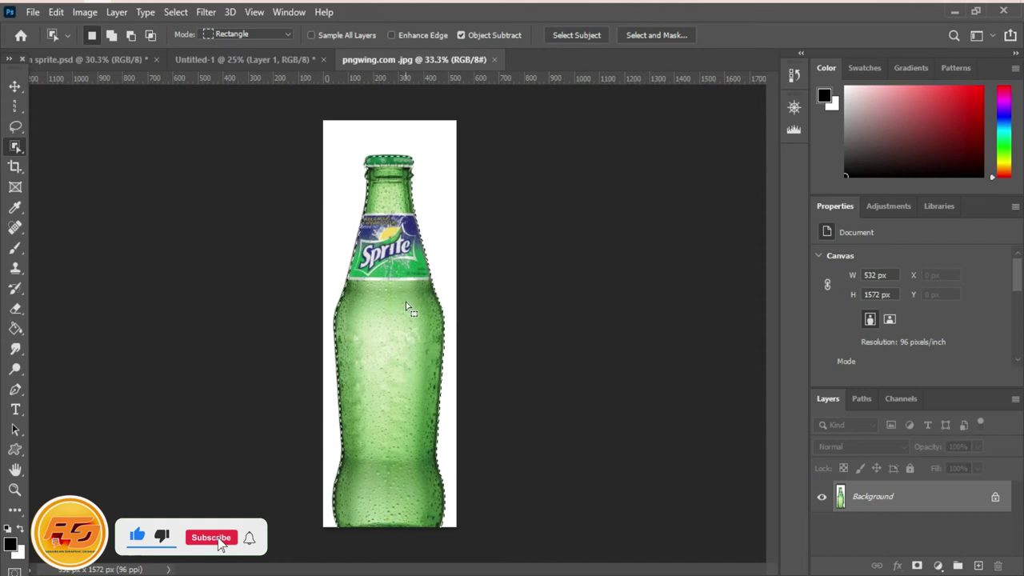
pyautogui.click(15, 87)
pyautogui.moveTo(343, 339); pyautogui.dragTo(342, 360)
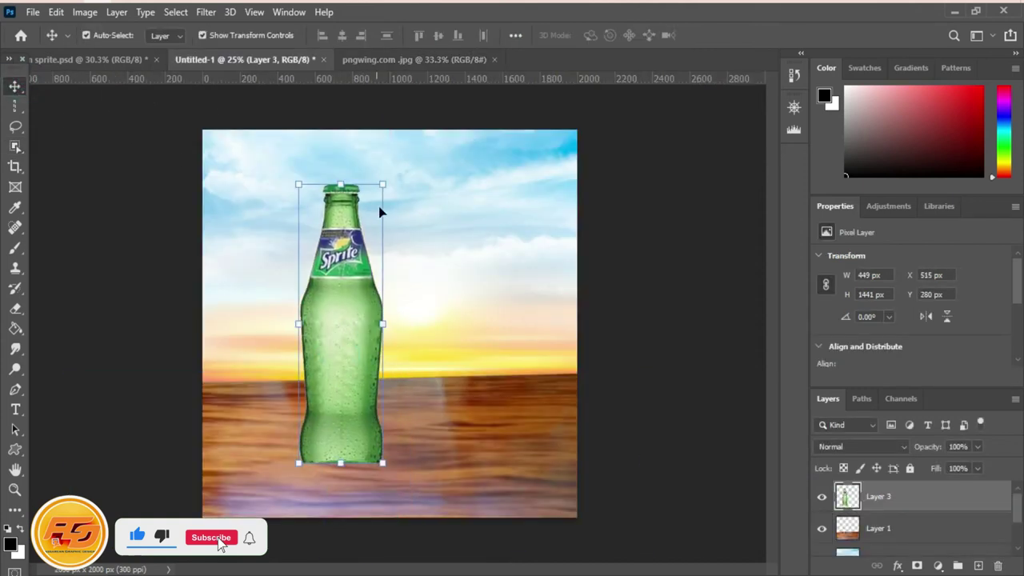
# Shrink the bottle to about 85% and move it up and left onto the table
pyautogui.moveTo(343, 361); pyautogui.dragTo(322, 338)
pyautogui.moveTo(369, 184); pyautogui.dragTo(356, 223)
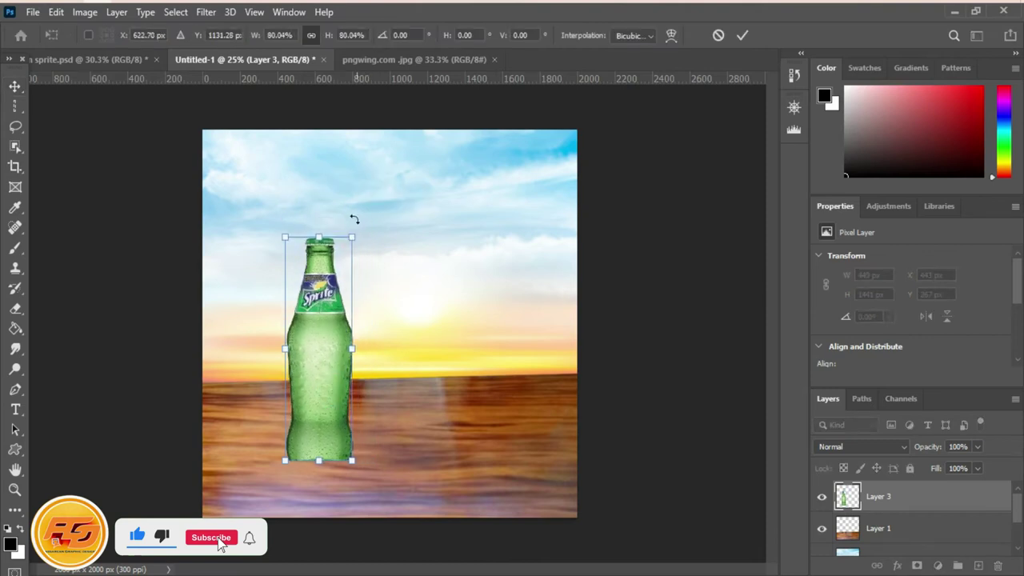
pyautogui.moveTo(344, 361)
pyautogui.mouseDown()
pyautogui.moveTo(329, 401)
pyautogui.moveTo(349, 396)
pyautogui.moveTo(343, 402)
pyautogui.mouseUp()
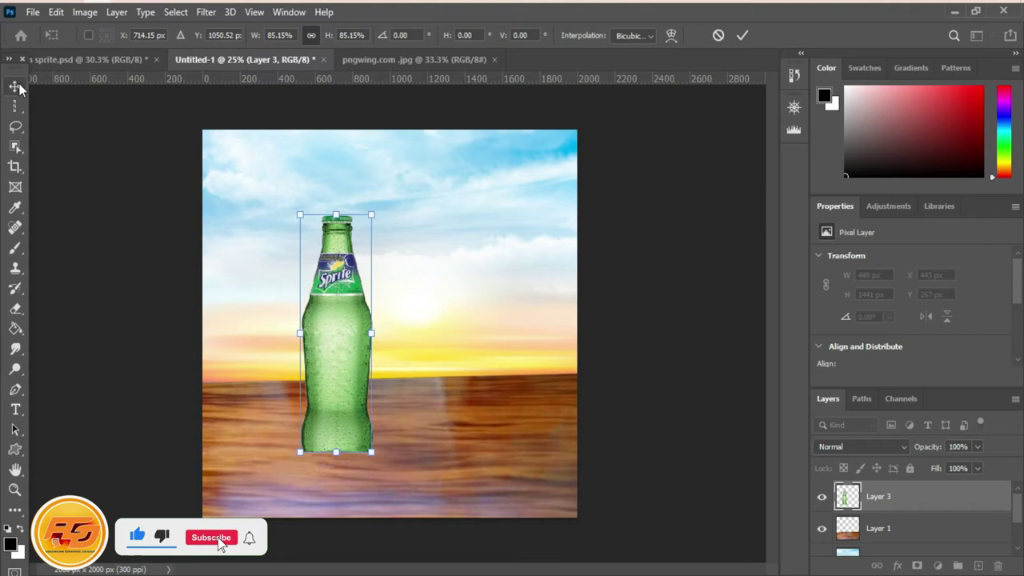
pyautogui.click(708, 290)
# Push the bottle's base flat with Liquify on Layer 3
pyautogui.click(901, 502)
pyautogui.click(206, 12)
pyautogui.click(240, 155)
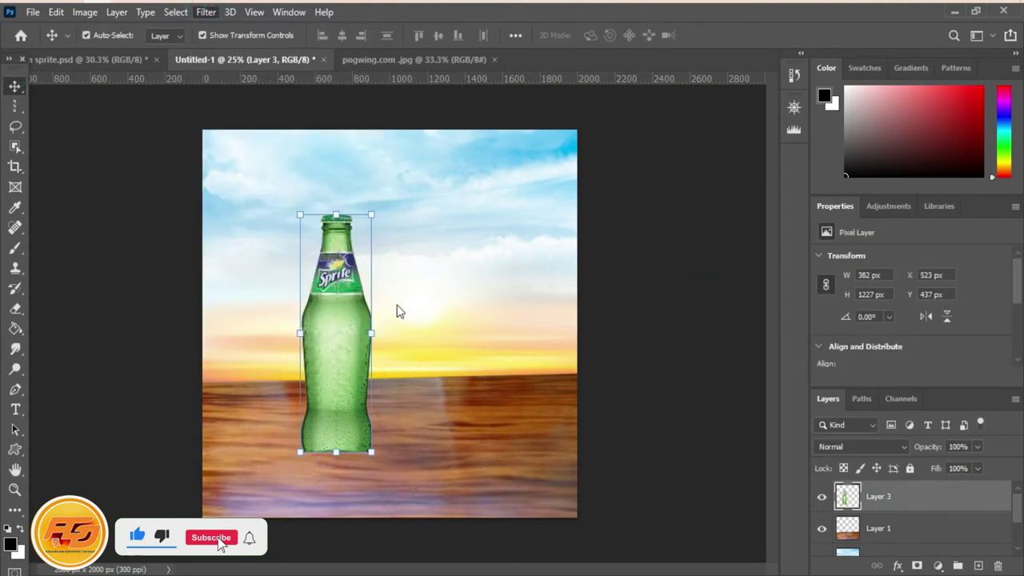
pyautogui.hotkey('ctrl', 'shift', 'x')
pyautogui.moveTo(285, 438)
pyautogui.mouseDown()
pyautogui.moveTo(288, 473)
pyautogui.moveTo(301, 481)
pyautogui.moveTo(270, 472)
pyautogui.mouseUp()
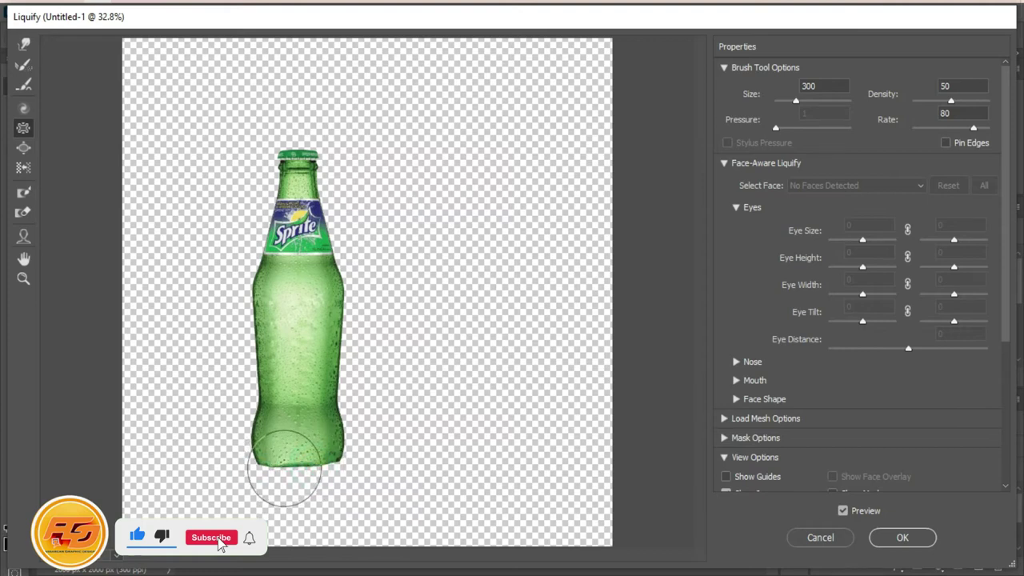
pyautogui.click(908, 542)
pyautogui.click(652, 324)
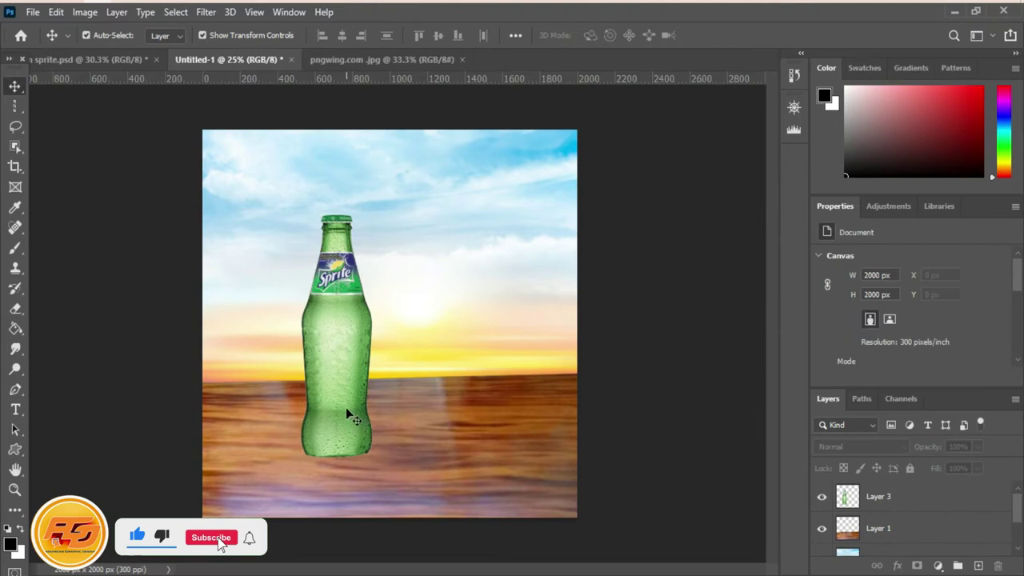
# Add a new layer above Layer 1 and set a 500 px brush
pyautogui.click(14, 249)
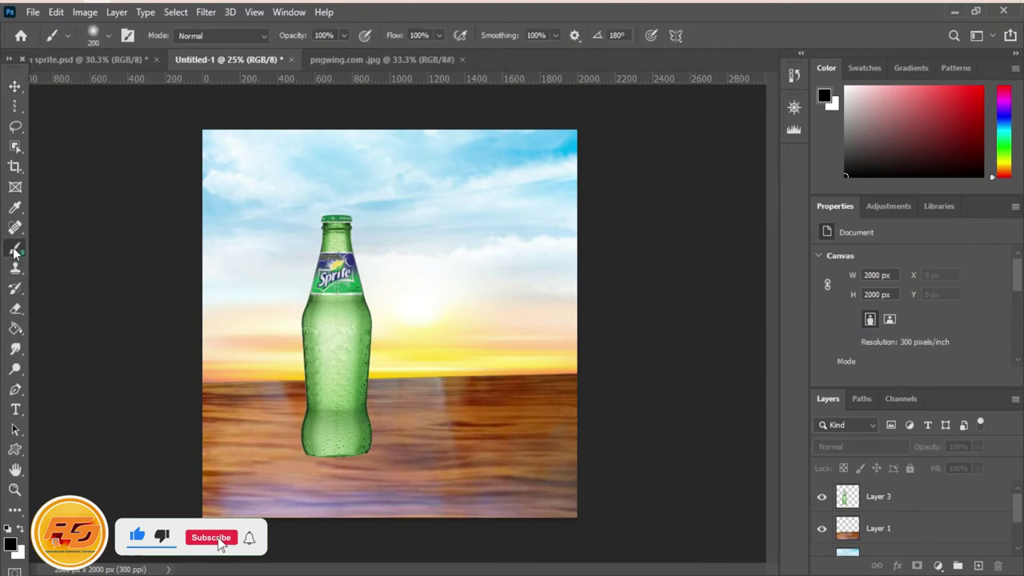
pyautogui.click(891, 528)
pyautogui.hotkey('ctrl', 'shift', 'alt', 'n')
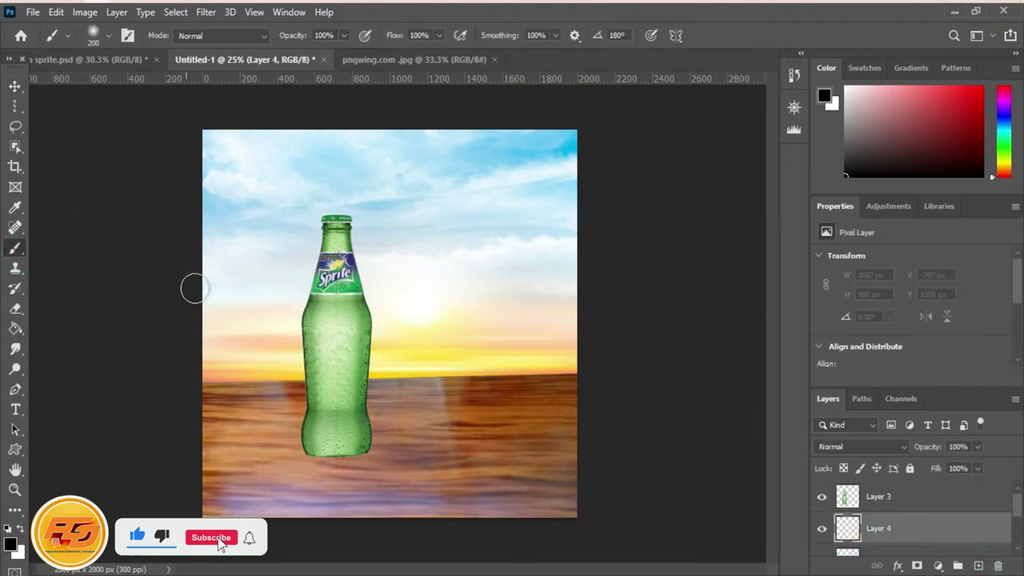
pyautogui.press(']')
pyautogui.press(']')
pyautogui.press(']')
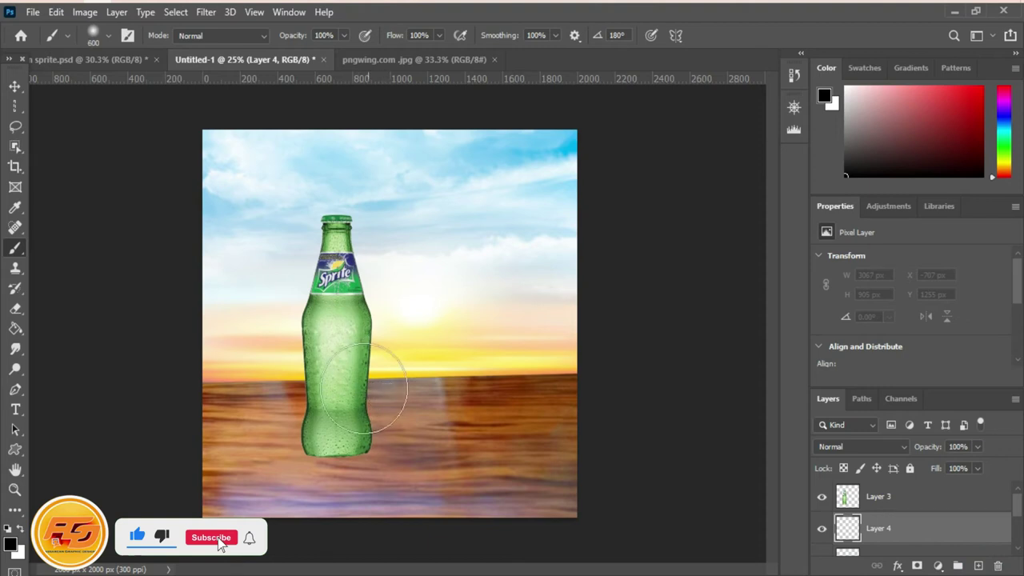
pyautogui.press('[')
# Squash the brush tip flat and paint a soft black shadow under the bottle
pyautogui.rightClick(478, 274)
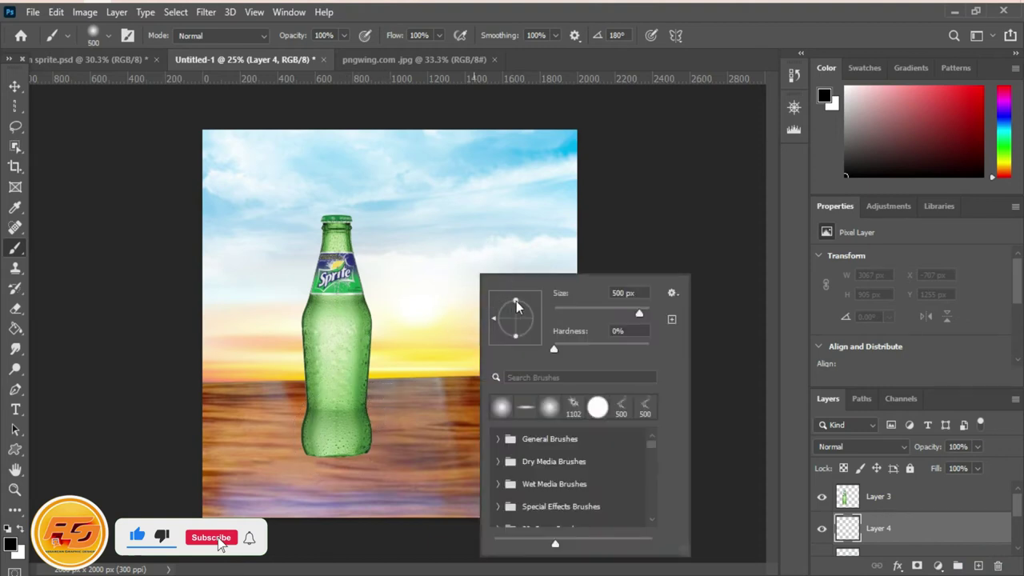
pyautogui.moveTo(520, 323); pyautogui.dragTo(521, 319)
pyautogui.click(705, 228)
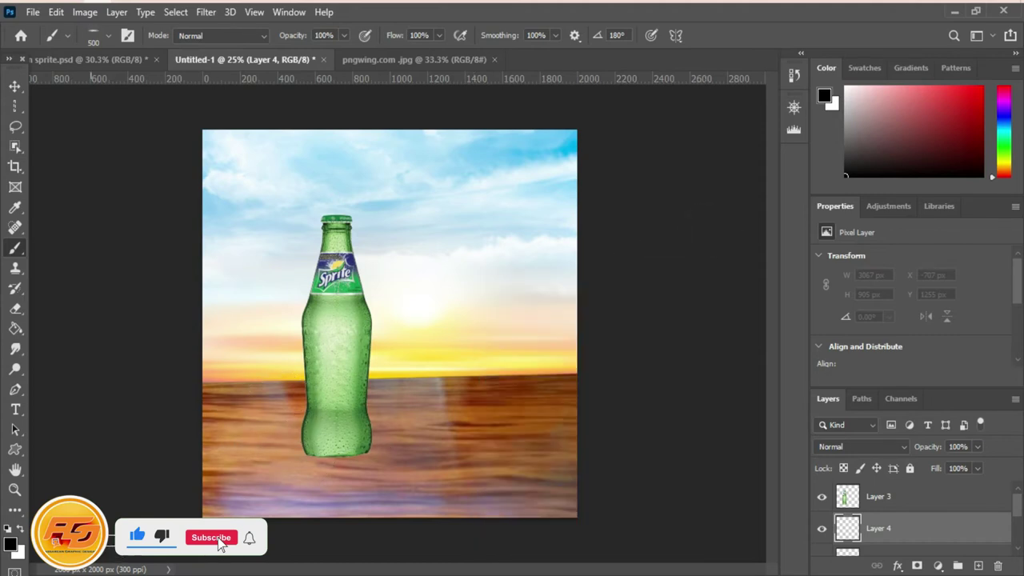
pyautogui.click(337, 457)
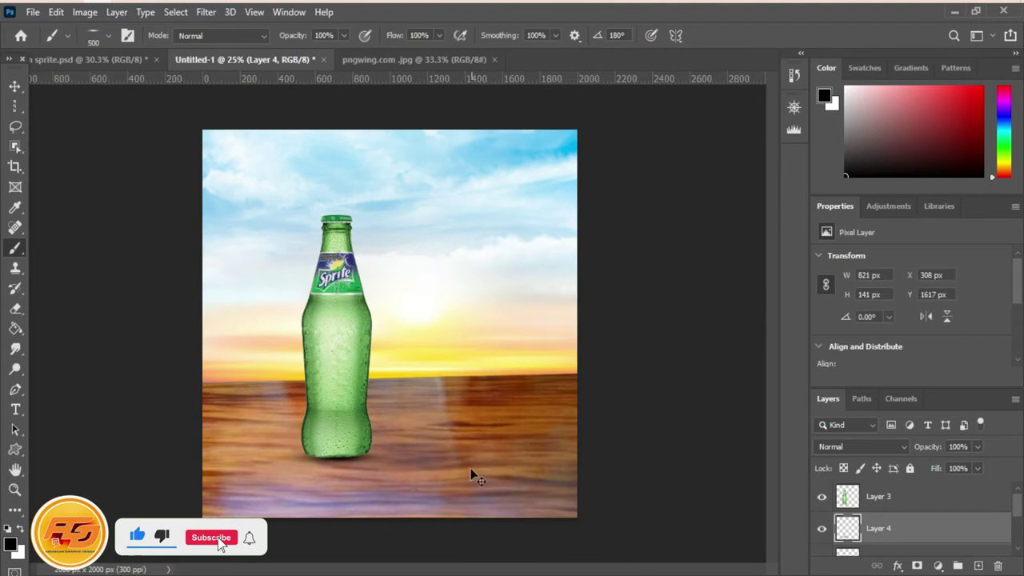
pyautogui.click(340, 462)
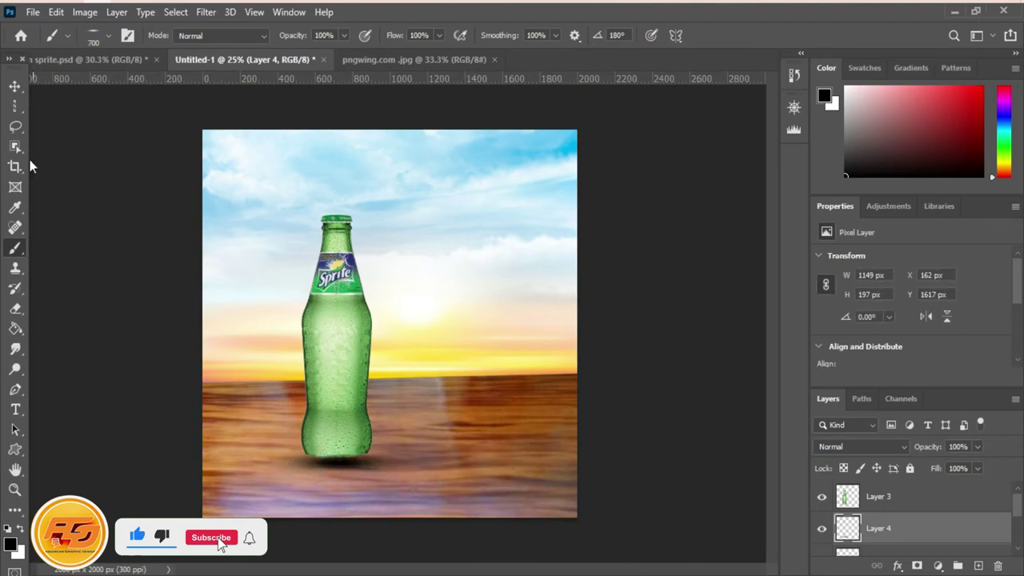
pyautogui.click(16, 85)
# Widen Layer 4's shadow to 1213 × 207 px and nudge it up and left under the base
pyautogui.moveTo(362, 479); pyautogui.dragTo(359, 477)
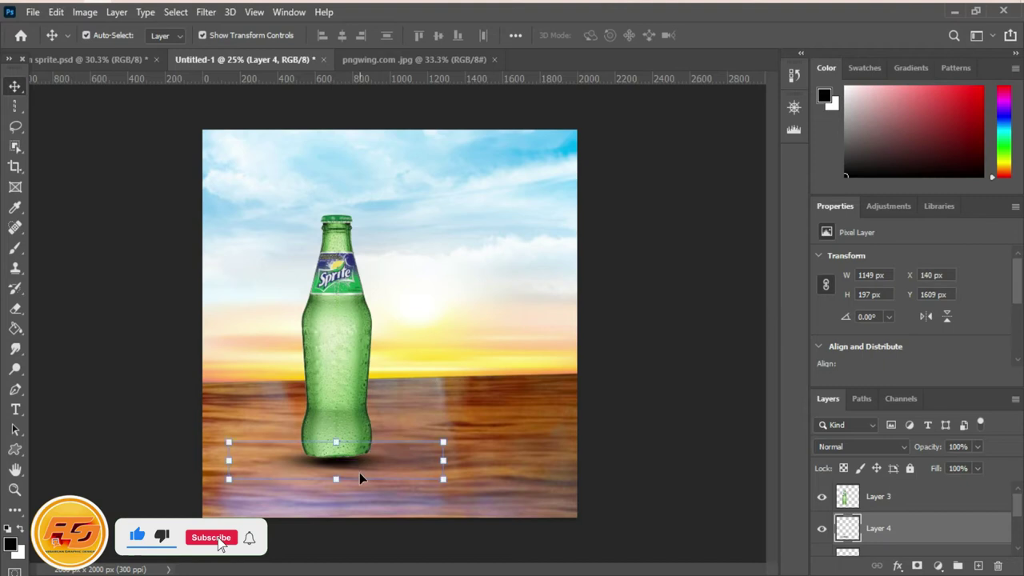
pyautogui.moveTo(347, 469); pyautogui.dragTo(342, 468)
pyautogui.moveTo(227, 459); pyautogui.dragTo(222, 459)
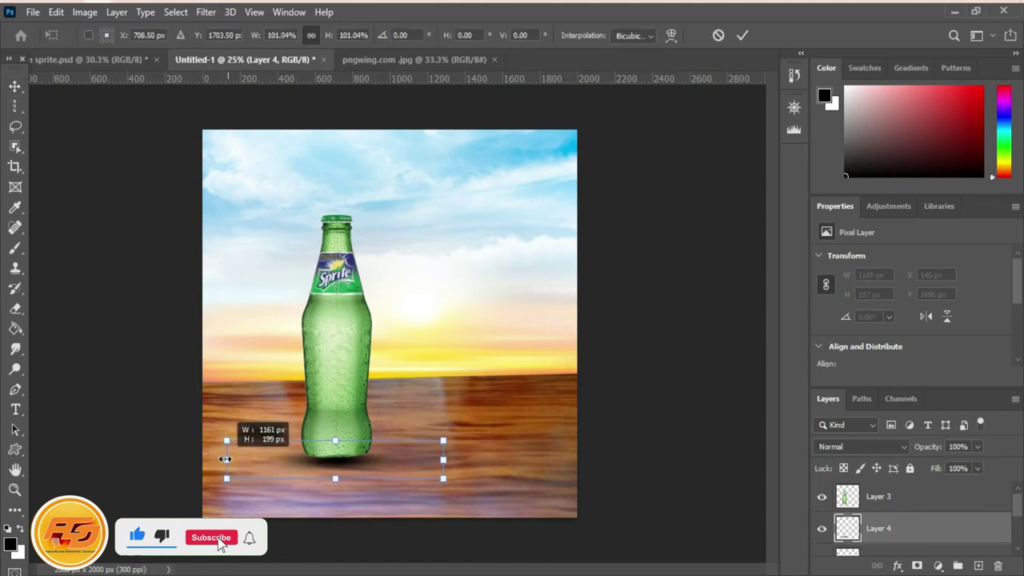
pyautogui.moveTo(443, 459); pyautogui.dragTo(448, 460)
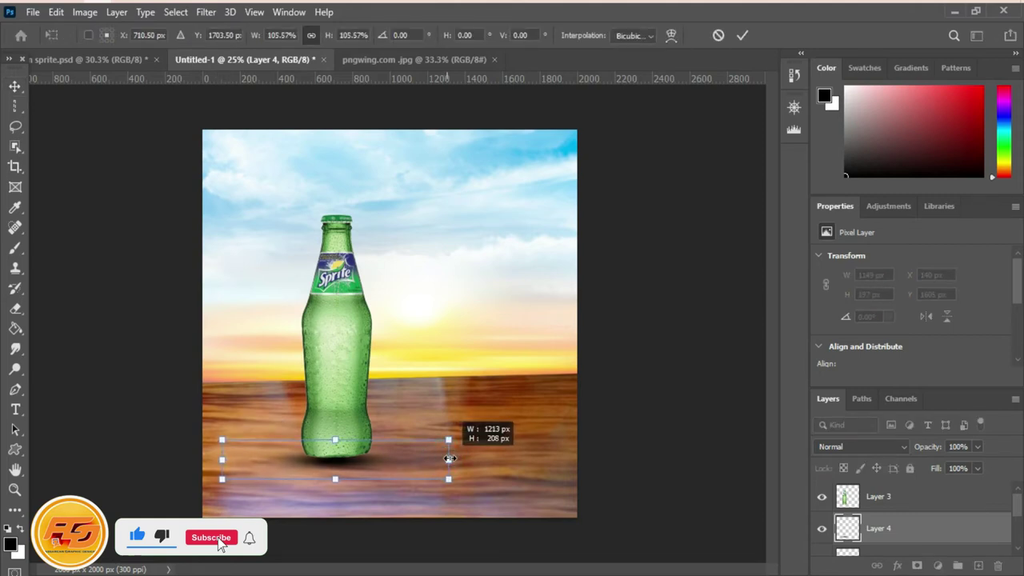
pyautogui.moveTo(347, 463); pyautogui.dragTo(345, 463)
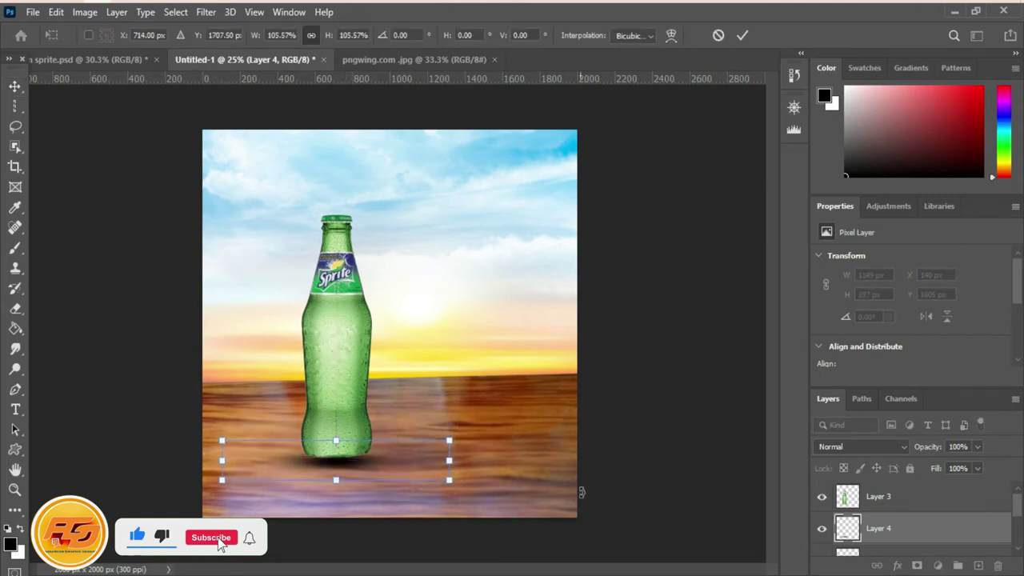
pyautogui.click(688, 276)
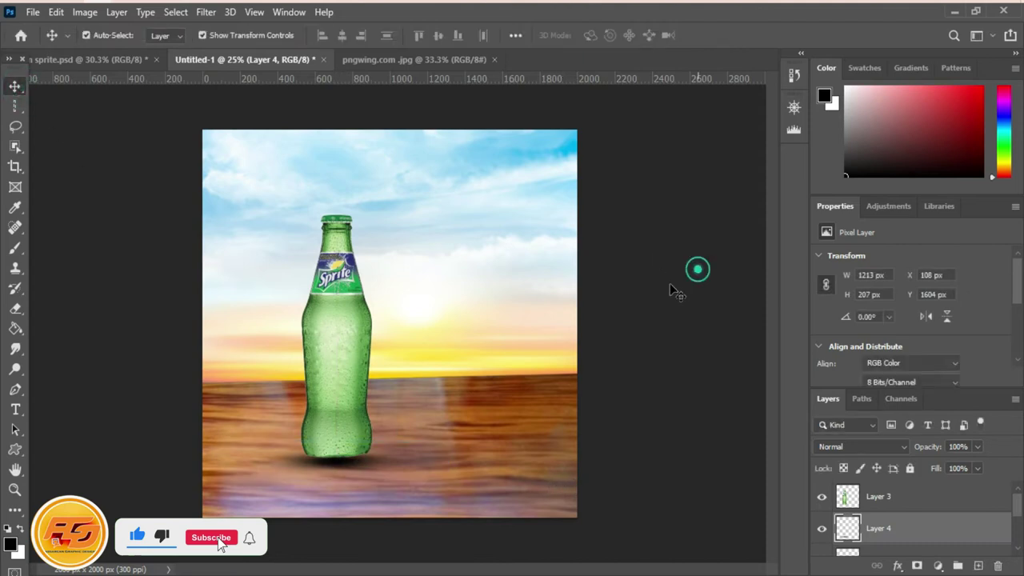
pyautogui.click(335, 483)
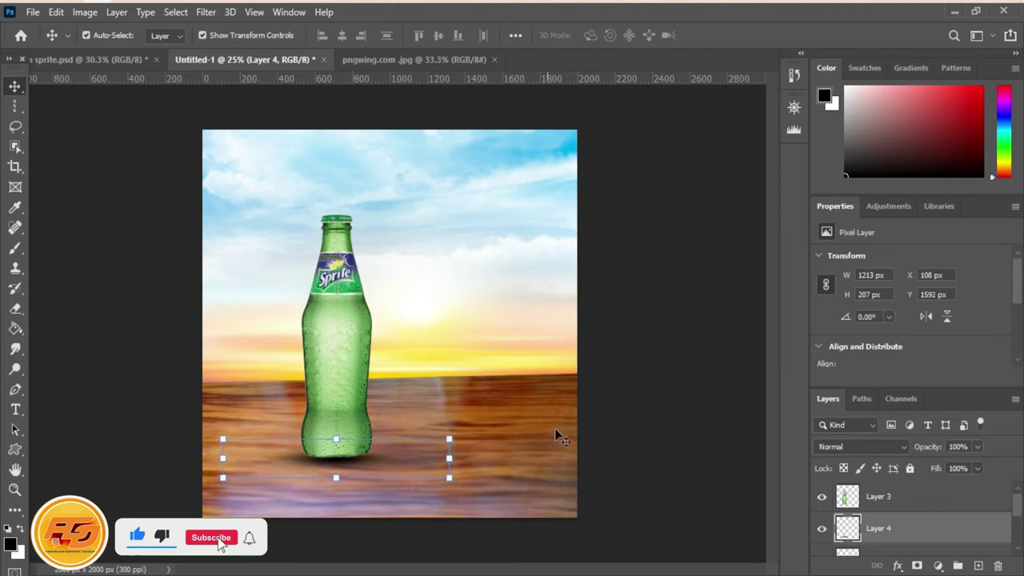
pyautogui.click(686, 345)
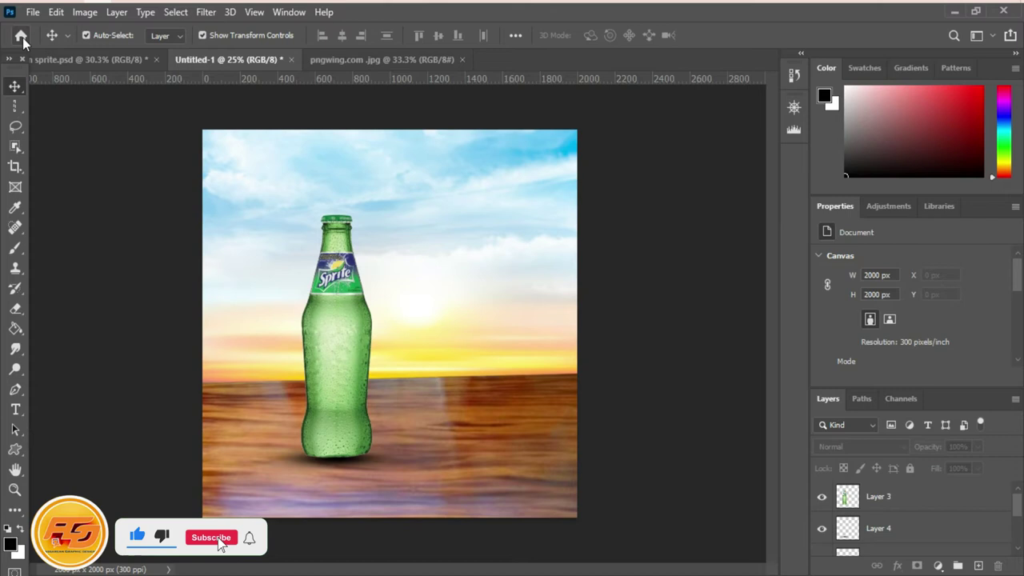
# Close the bottle image and scroll the recent files down to the lemon slices
pyautogui.click(364, 60)
pyautogui.click(464, 60)
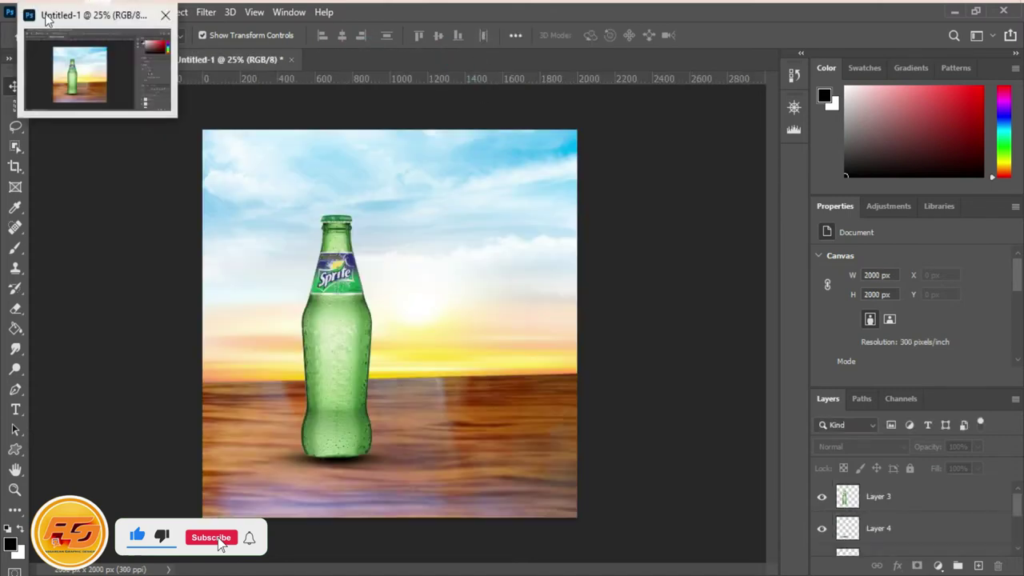
pyautogui.click(20, 37)
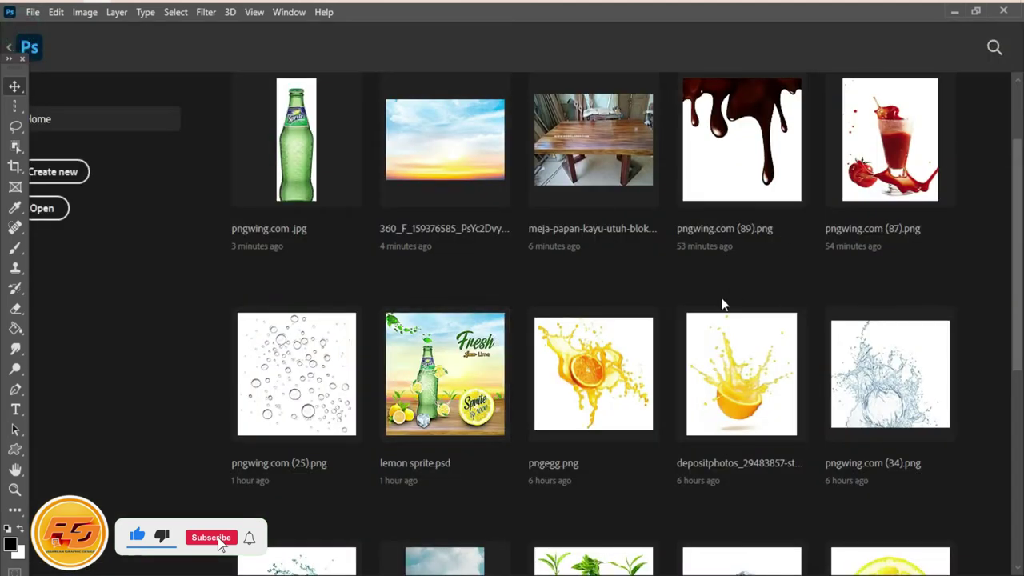
pyautogui.scroll(-3, 724, 302)
pyautogui.scroll(-3, 813, 314)
pyautogui.scroll(-3, 814, 313)
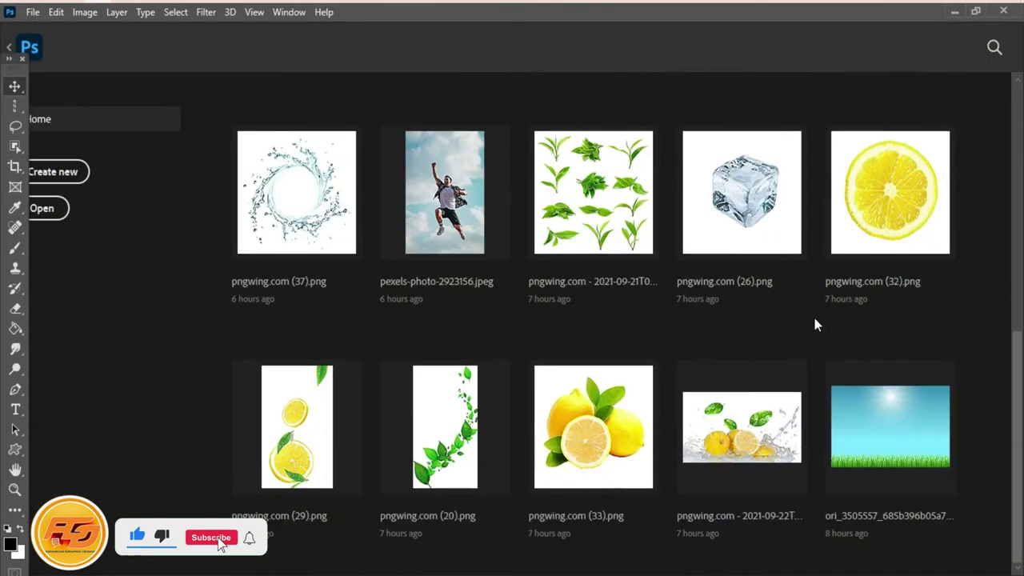
# Bring pngwing.com (29).png lemon slices into the composite, rotated about 36° over the bottle
pyautogui.click(322, 458)
pyautogui.moveTo(455, 285)
pyautogui.mouseDown()
pyautogui.moveTo(219, 126)
pyautogui.moveTo(361, 340)
pyautogui.moveTo(406, 342)
pyautogui.mouseUp()
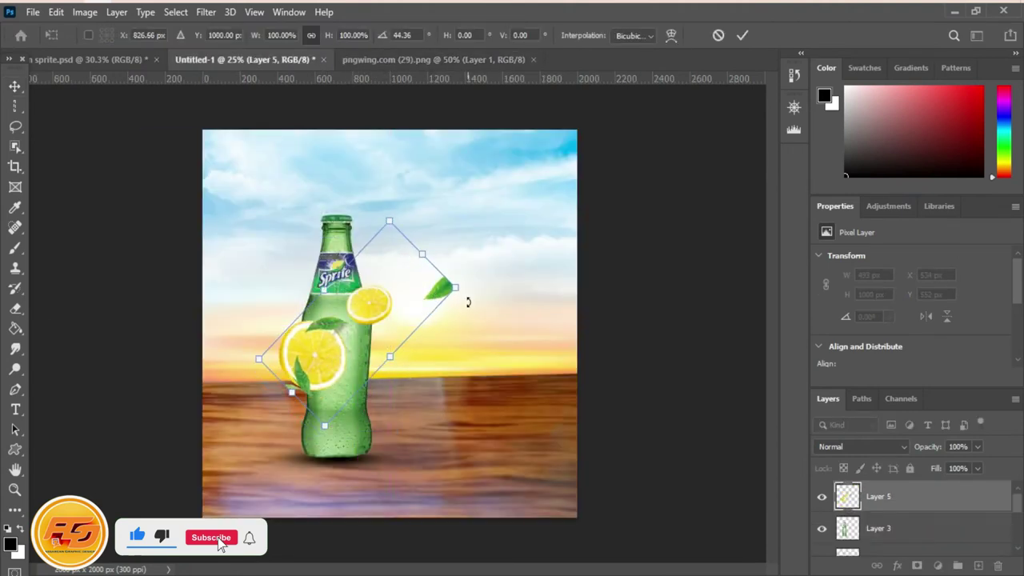
pyautogui.moveTo(468, 302); pyautogui.dragTo(468, 283)
pyautogui.moveTo(364, 365); pyautogui.dragTo(322, 378)
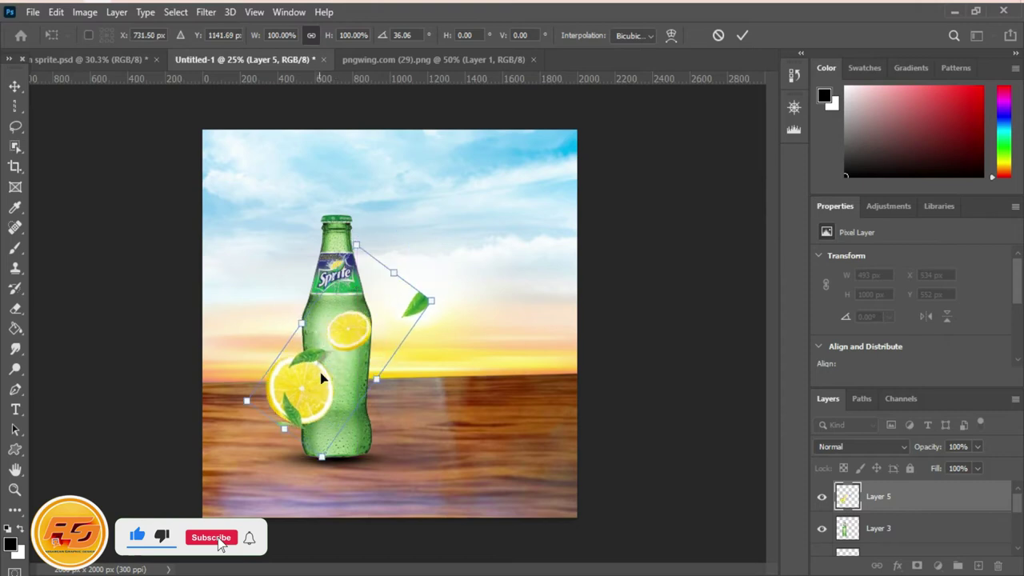
pyautogui.press('Return')
pyautogui.click(68, 137)
pyautogui.click(411, 316)
# Erase the stray falling leaf at 100% opacity, then select the lower lemon with Object Selection
pyautogui.press('e')
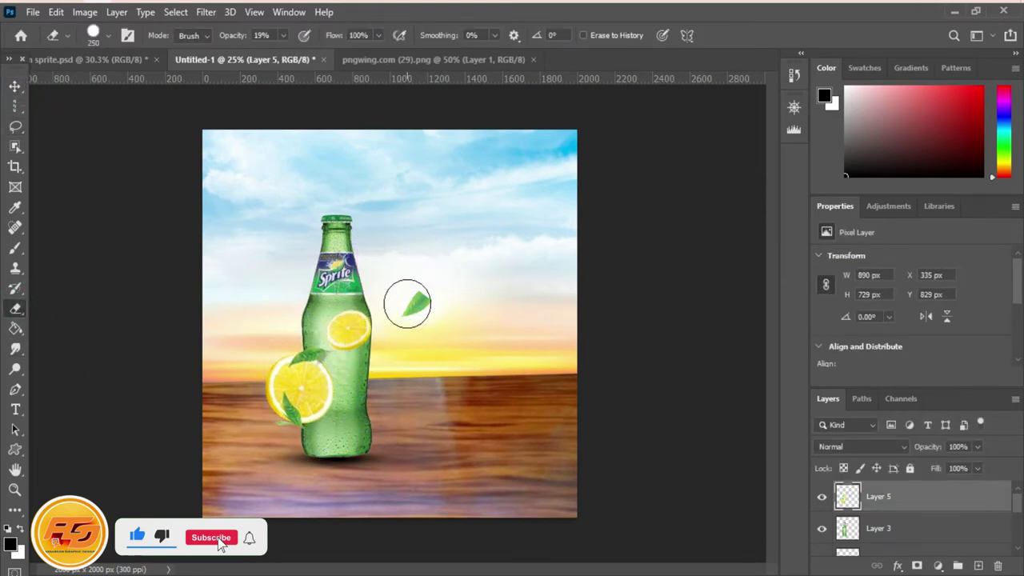
pyautogui.click(283, 35)
pyautogui.moveTo(283, 50); pyautogui.dragTo(342, 52)
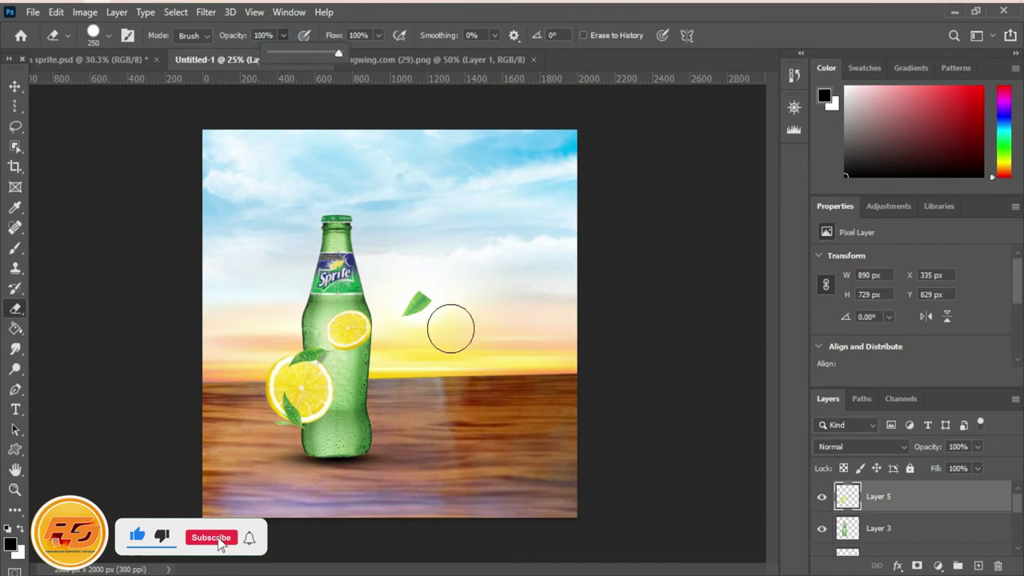
pyautogui.moveTo(416, 302); pyautogui.dragTo(428, 312)
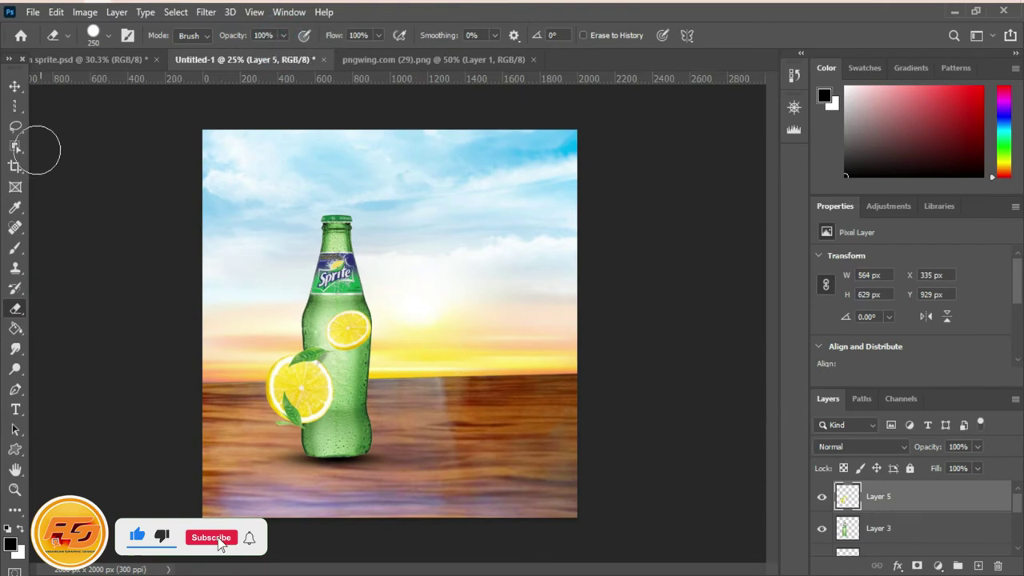
pyautogui.click(15, 146)
pyautogui.moveTo(257, 346); pyautogui.dragTo(362, 432)
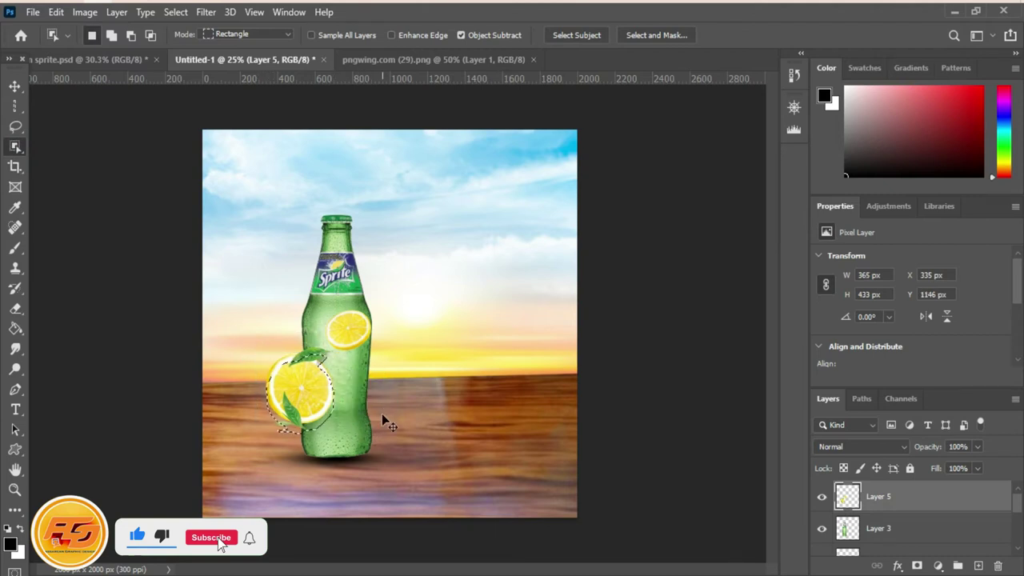
# Lasso the lower leafy lemon slice in pngwing.com (29).png and drag it into Untitled-1
pyautogui.click(380, 59)
pyautogui.moveTo(298, 343); pyautogui.dragTo(464, 521)
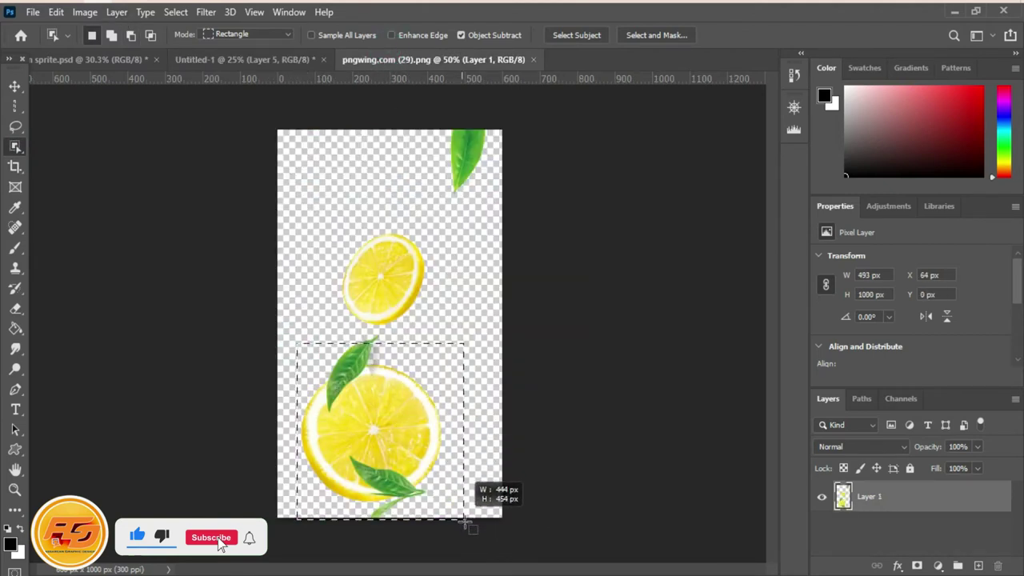
pyautogui.hotkey('ctrl', 'd')
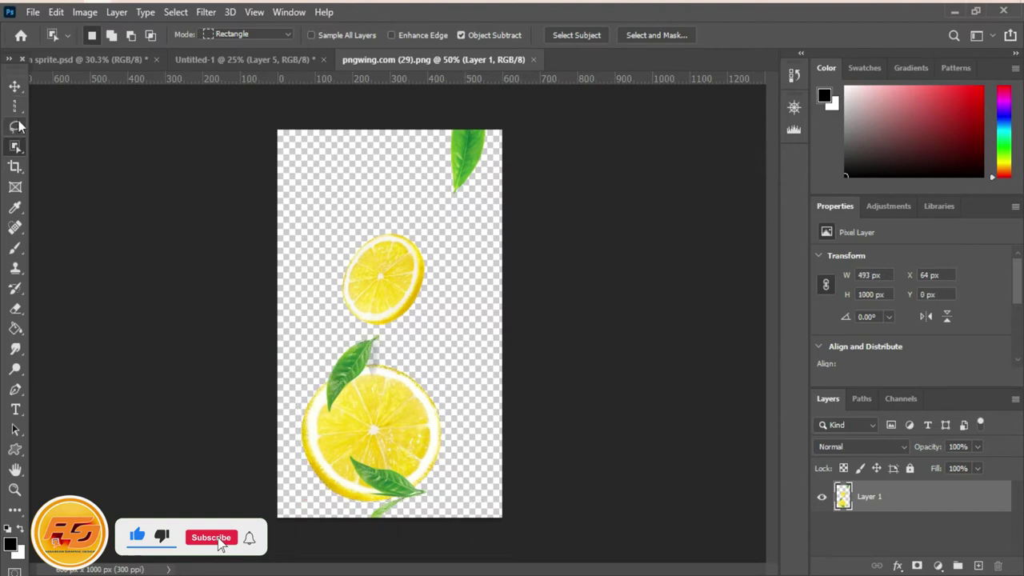
pyautogui.click(18, 124)
pyautogui.moveTo(307, 340)
pyautogui.mouseDown()
pyautogui.moveTo(391, 531)
pyautogui.moveTo(308, 338)
pyautogui.mouseUp()
pyautogui.press('v')
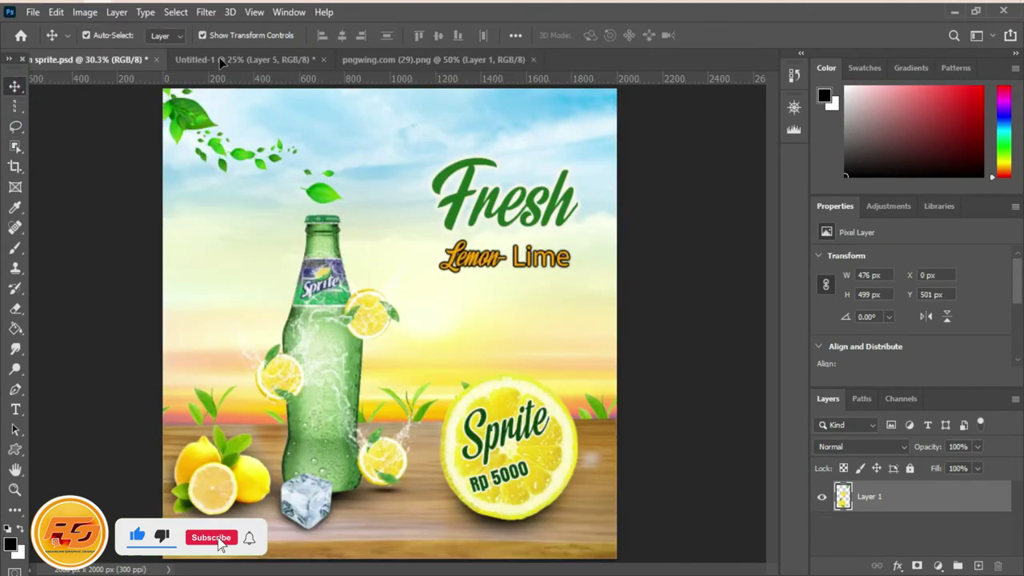
pyautogui.moveTo(376, 424)
pyautogui.mouseDown()
pyautogui.moveTo(344, 376)
pyautogui.moveTo(399, 416)
pyautogui.moveTo(398, 433)
pyautogui.mouseUp()
# Rotate the left lemon pieces about 170° and shrink them against the bottle
pyautogui.click(309, 396)
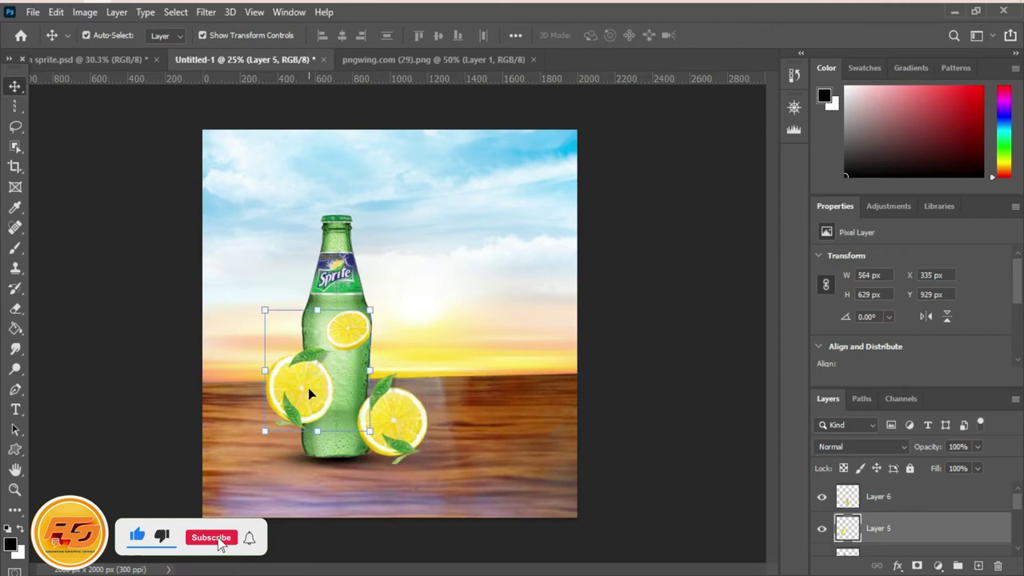
pyautogui.moveTo(389, 319); pyautogui.dragTo(390, 381)
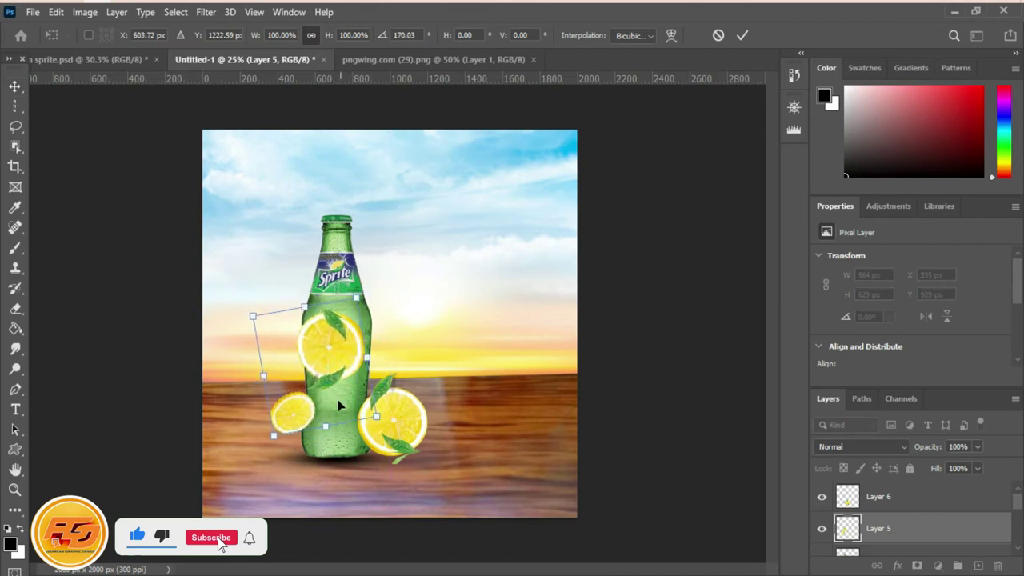
pyautogui.moveTo(333, 357); pyautogui.dragTo(327, 361)
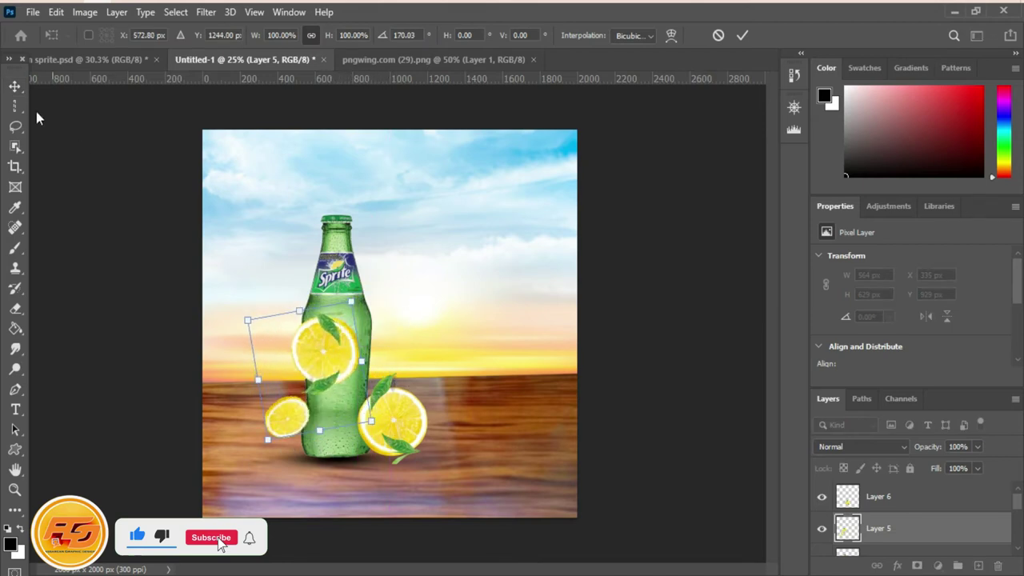
pyautogui.press('Return')
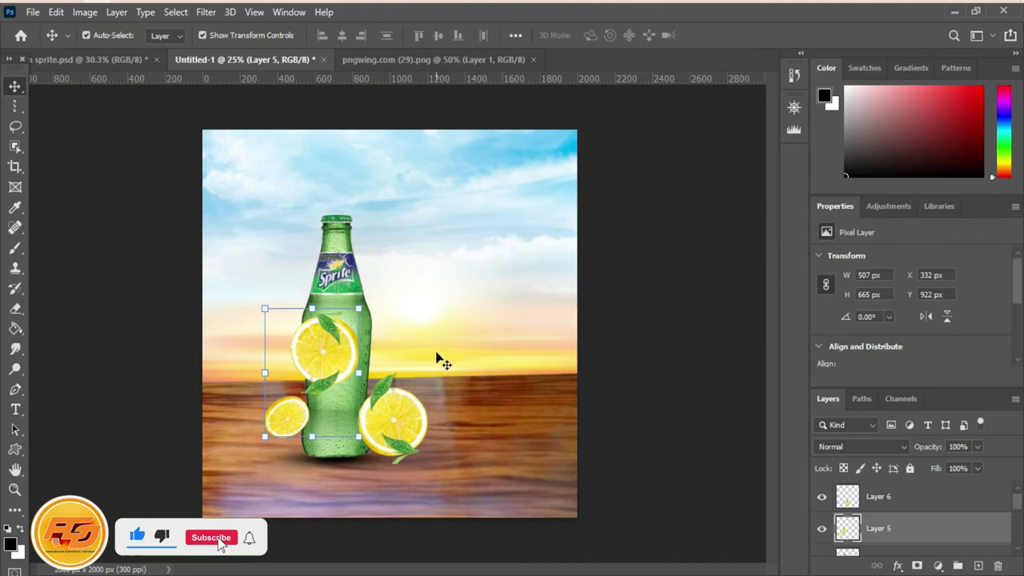
pyautogui.moveTo(326, 354)
pyautogui.mouseDown()
pyautogui.moveTo(334, 352)
pyautogui.moveTo(317, 372)
pyautogui.moveTo(325, 352)
pyautogui.mouseUp()
pyautogui.hotkey('ctrl', 't')
pyautogui.moveTo(363, 306)
pyautogui.mouseDown()
pyautogui.moveTo(342, 340)
pyautogui.moveTo(356, 366)
pyautogui.mouseUp()
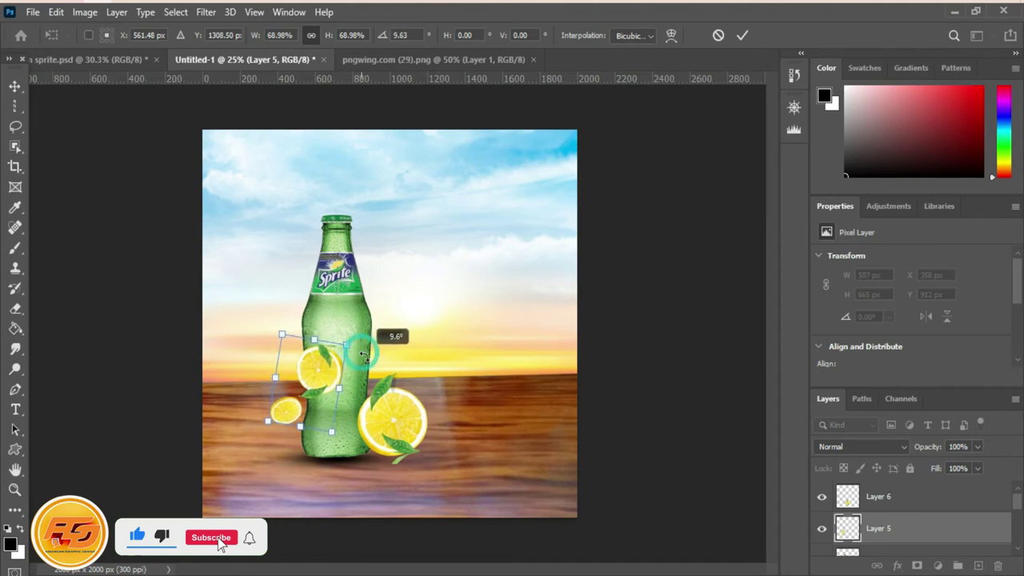
pyautogui.press('Return')
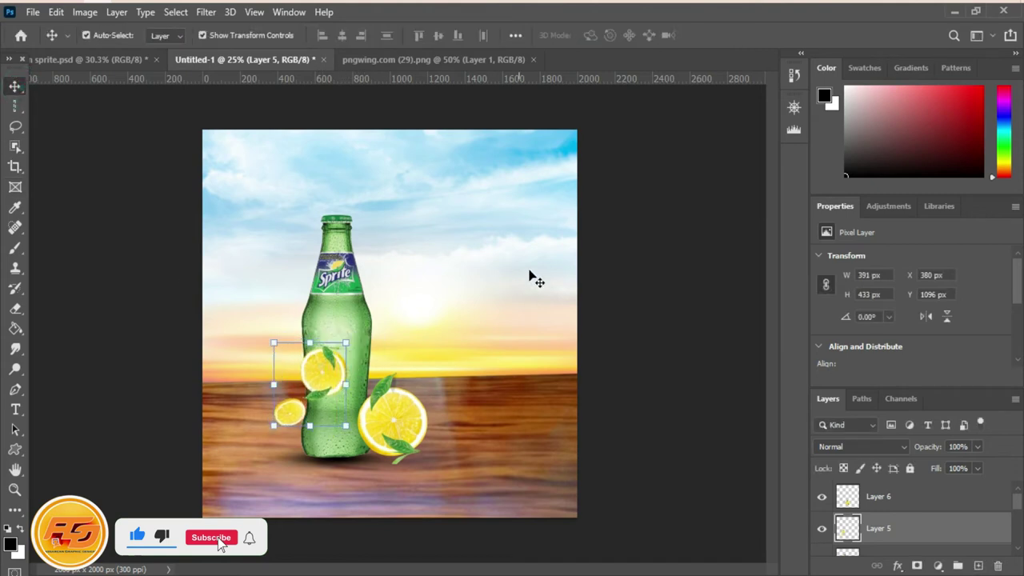
pyautogui.click(387, 61)
# Lasso the upper lemon slice into Untitled-1 and rotate it onto the bottle's right edge
pyautogui.press('l')
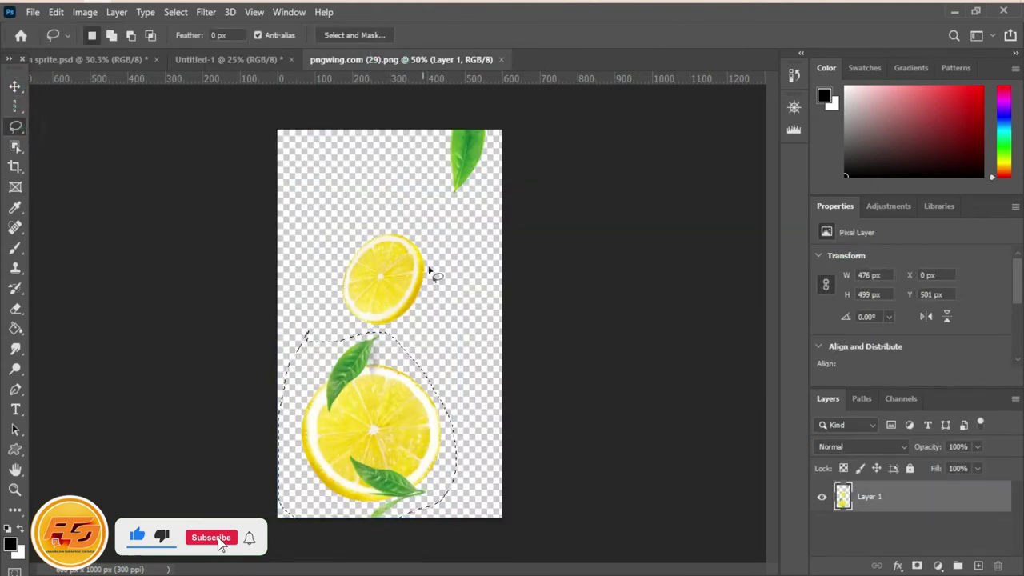
pyautogui.hotkey('ctrl', 'd')
pyautogui.moveTo(364, 224)
pyautogui.mouseDown()
pyautogui.moveTo(333, 282)
pyautogui.moveTo(364, 223)
pyautogui.mouseUp()
pyautogui.press('v')
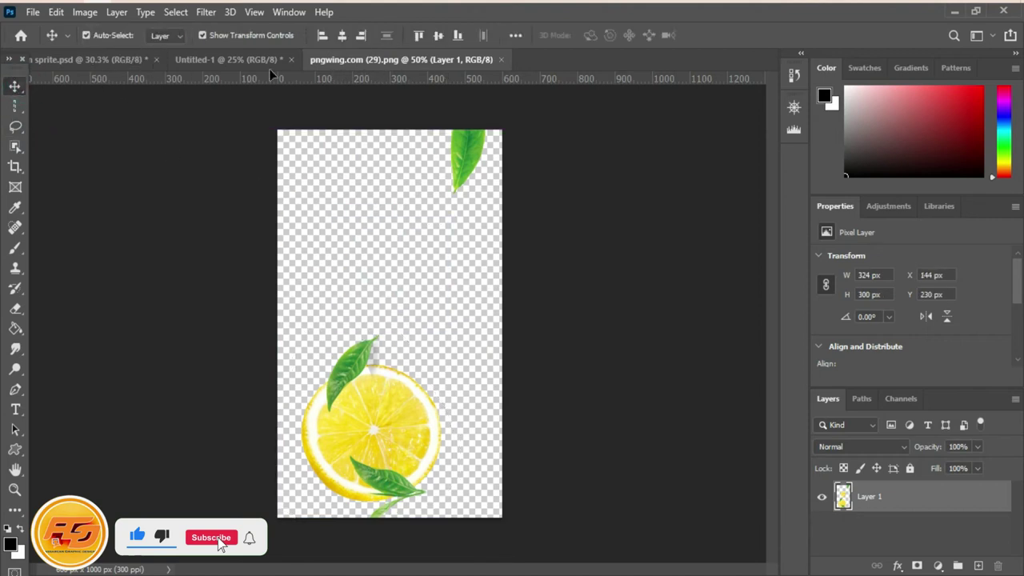
pyautogui.moveTo(382, 311)
pyautogui.mouseDown()
pyautogui.moveTo(372, 324)
pyautogui.moveTo(391, 359)
pyautogui.mouseUp()
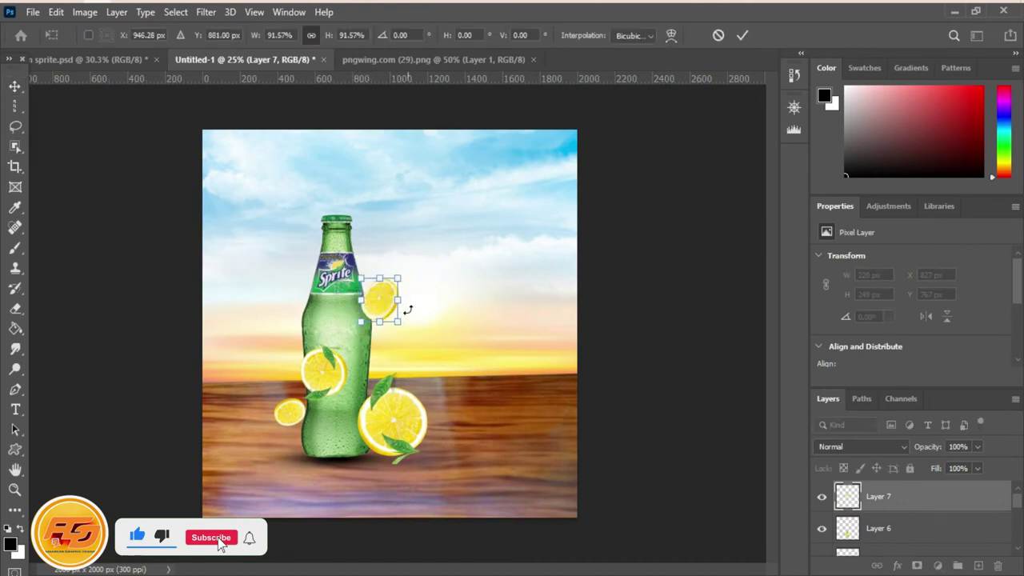
pyautogui.moveTo(380, 300); pyautogui.dragTo(385, 323)
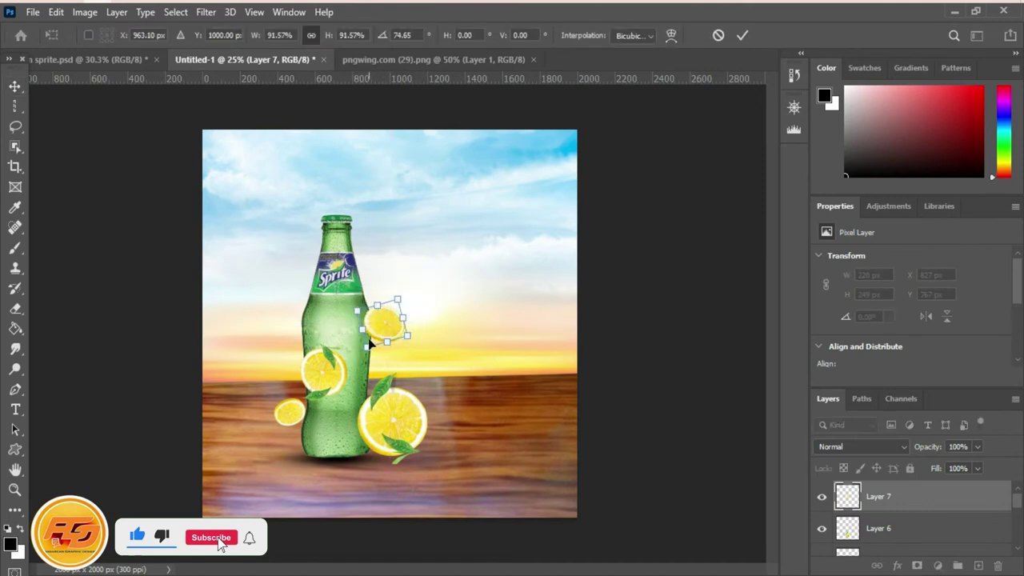
pyautogui.click(15, 85)
pyautogui.click(603, 265)
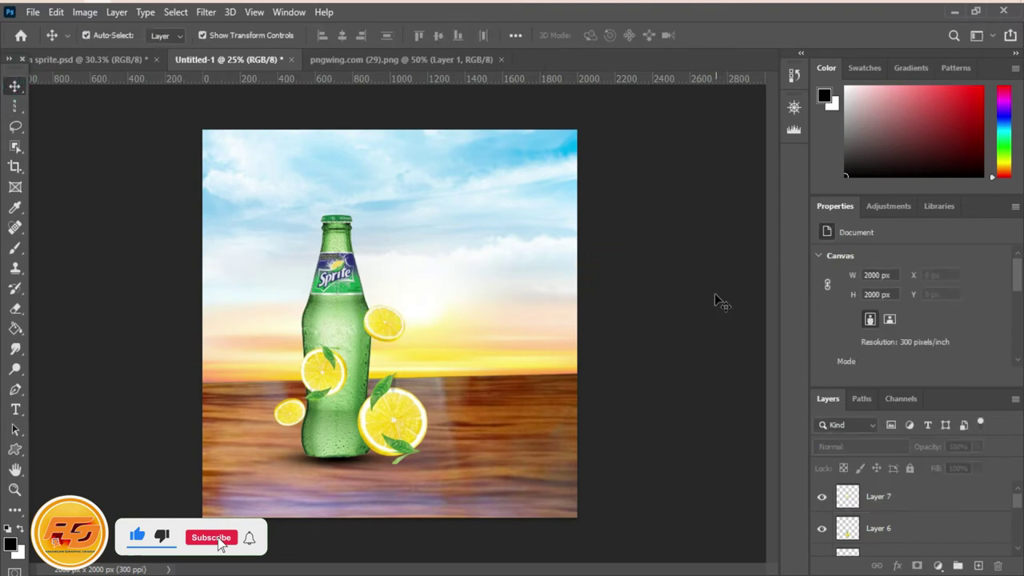
# Alt-drag a copy of the small lemon to the bottle neck, layered behind the label
pyautogui.click(388, 332)
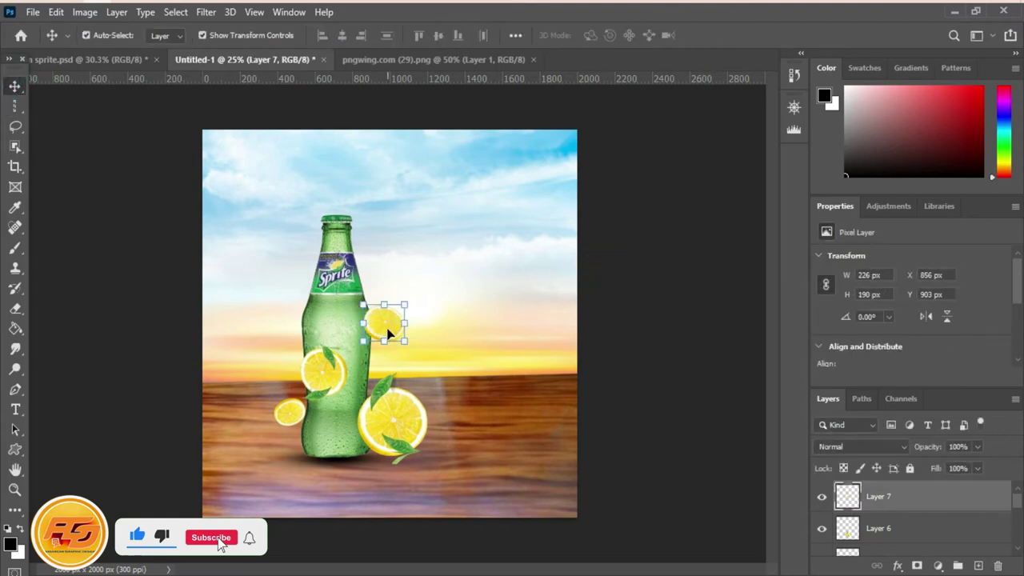
pyautogui.moveTo(388, 329); pyautogui.dragTo(349, 279)
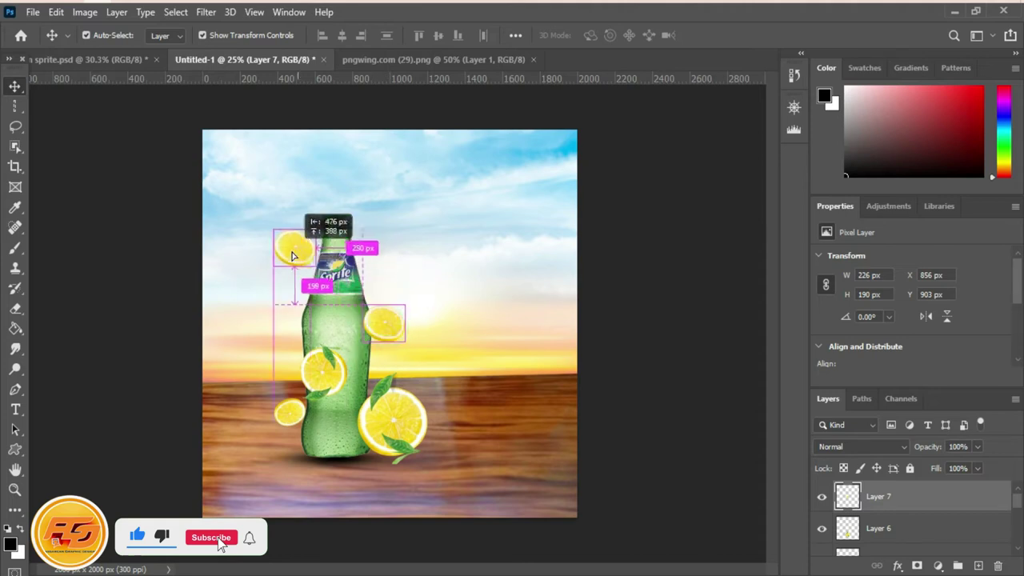
pyautogui.moveTo(422, 293)
pyautogui.mouseDown()
pyautogui.moveTo(382, 440)
pyautogui.moveTo(282, 416)
pyautogui.moveTo(293, 411)
pyautogui.mouseUp()
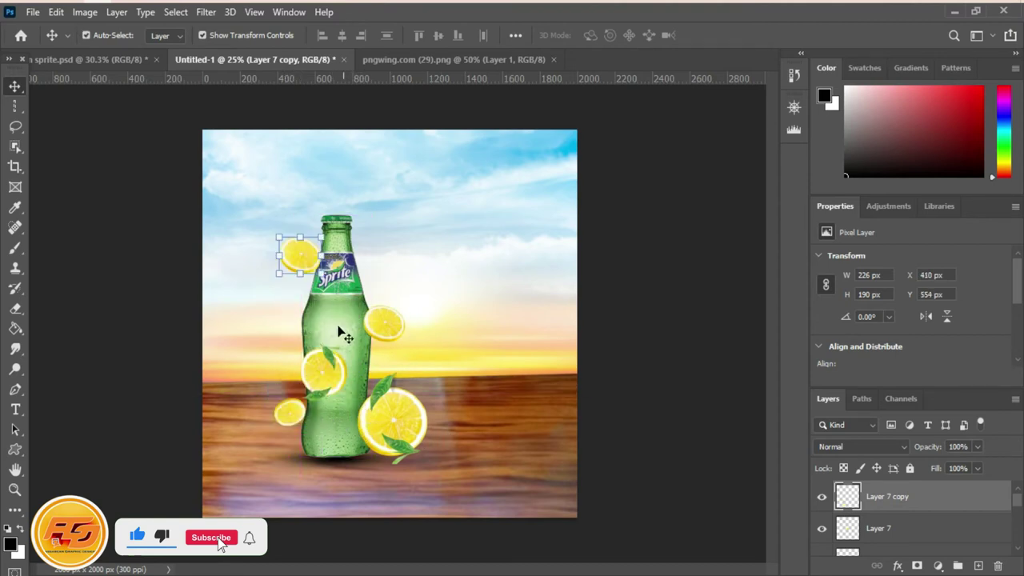
pyautogui.moveTo(298, 255); pyautogui.dragTo(308, 275)
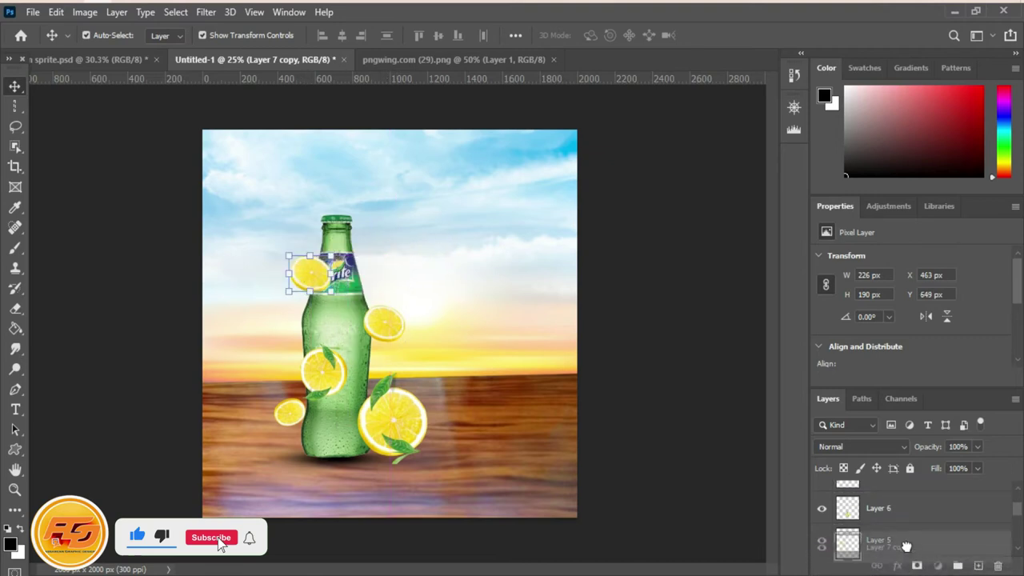
pyautogui.moveTo(910, 500); pyautogui.dragTo(904, 550)
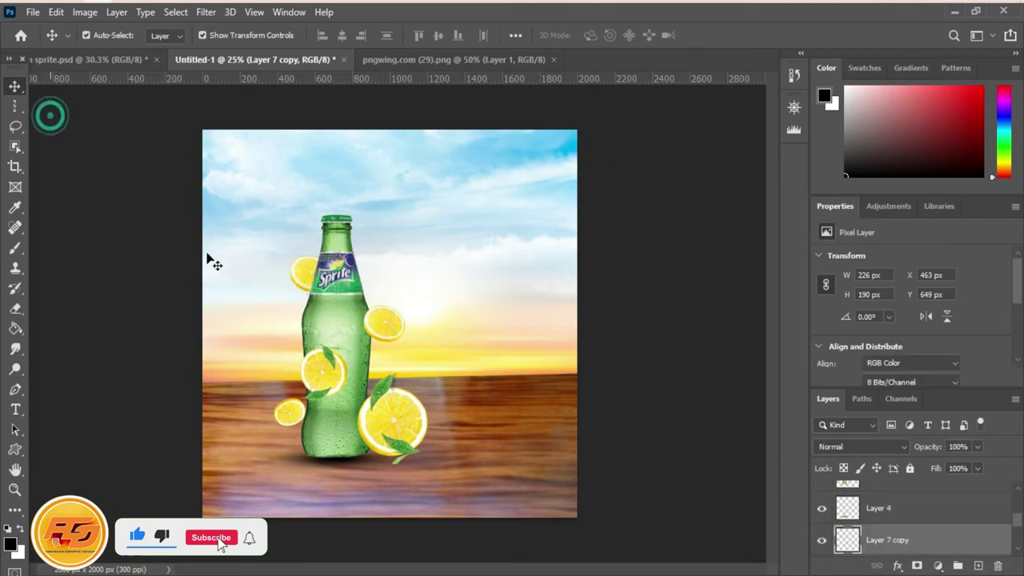
pyautogui.moveTo(304, 270); pyautogui.dragTo(308, 279)
pyautogui.click(715, 317)
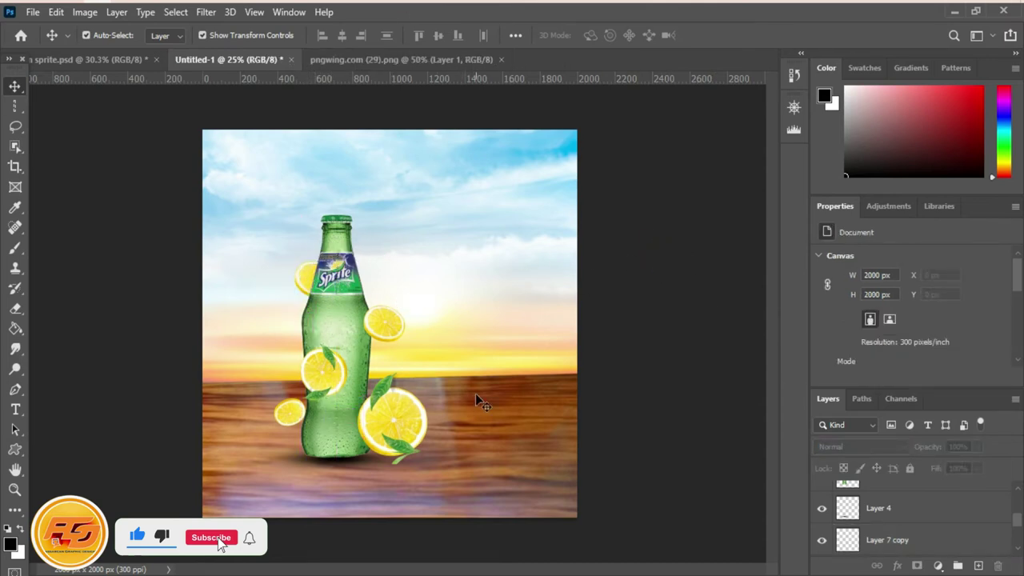
# Close the lemon slices image and open the tea leaves image
pyautogui.click(400, 59)
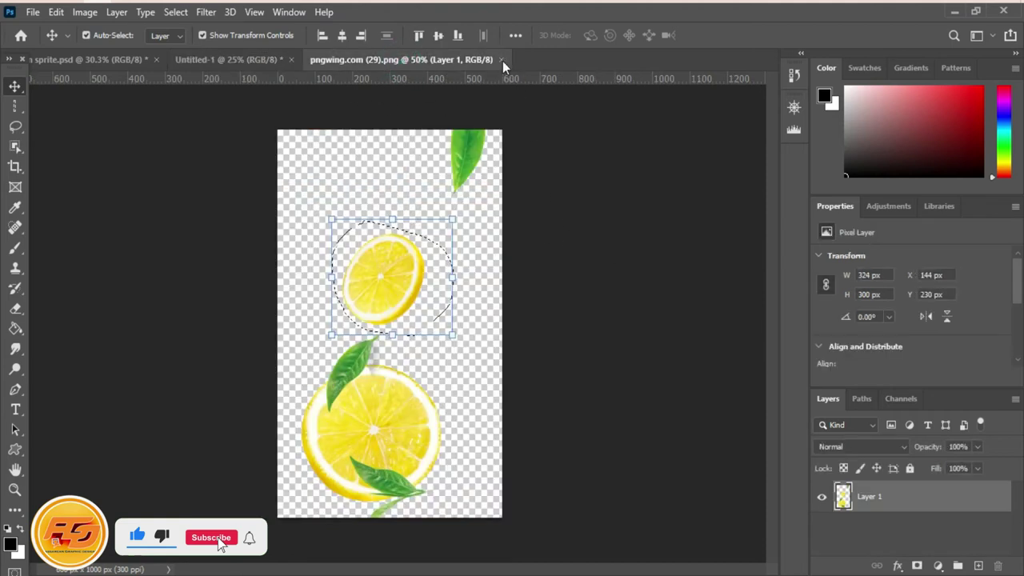
pyautogui.click(501, 59)
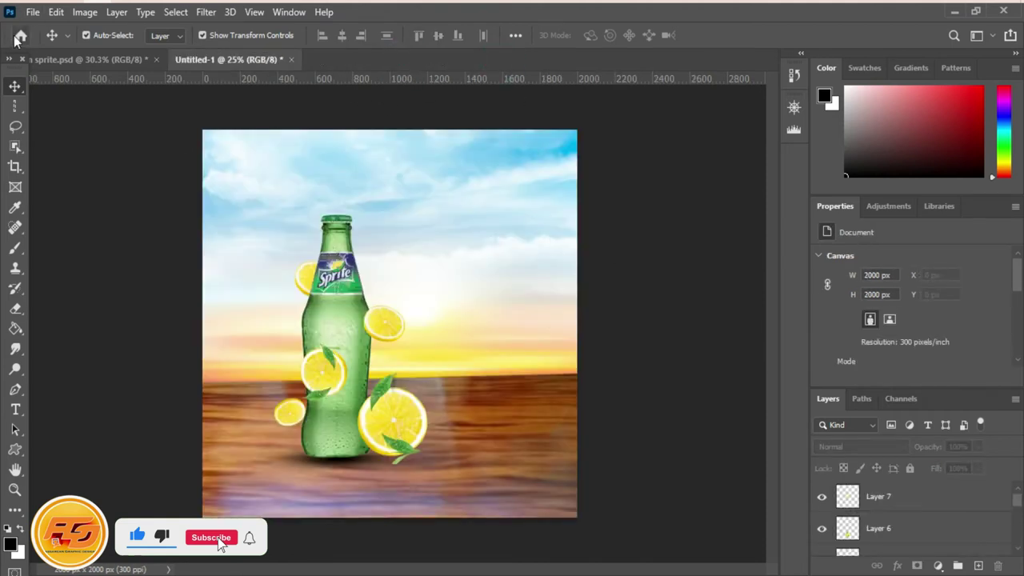
pyautogui.click(20, 36)
pyautogui.scroll(-3, 671, 364)
pyautogui.click(726, 301)
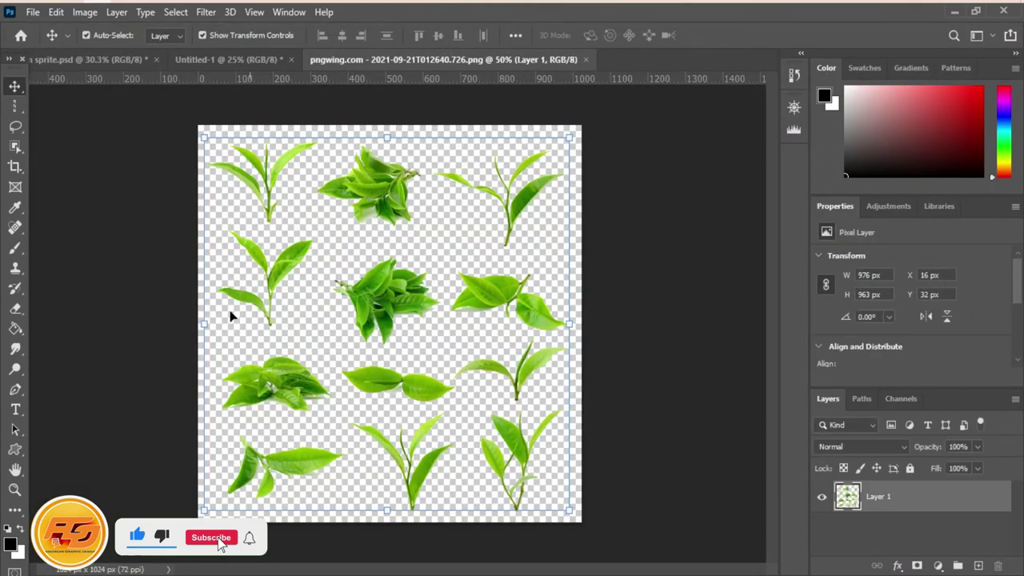
# Lasso the top-right tea sprig and drag it into Untitled-1 as a new layer
pyautogui.click(14, 128)
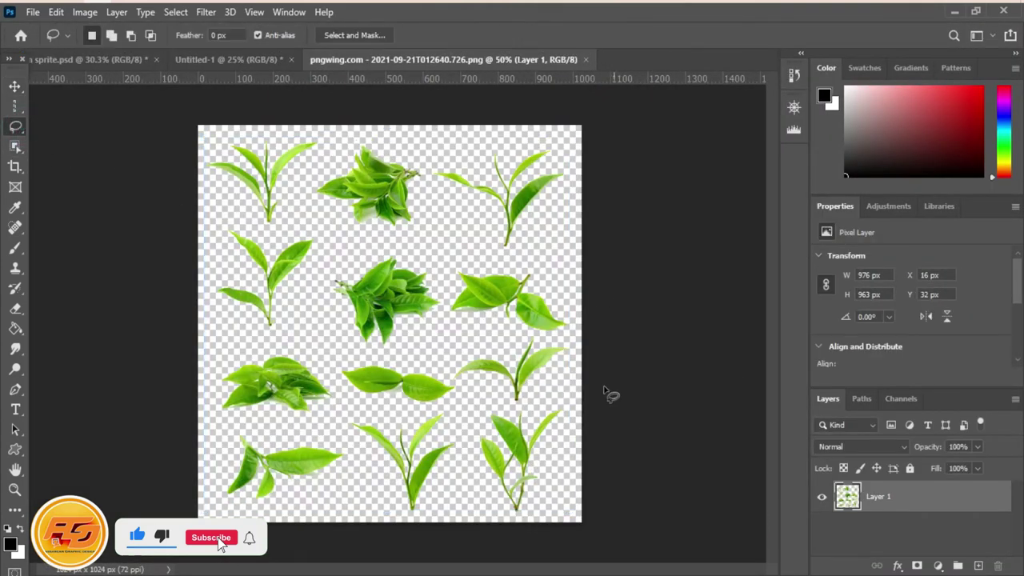
pyautogui.moveTo(454, 146); pyautogui.dragTo(560, 149)
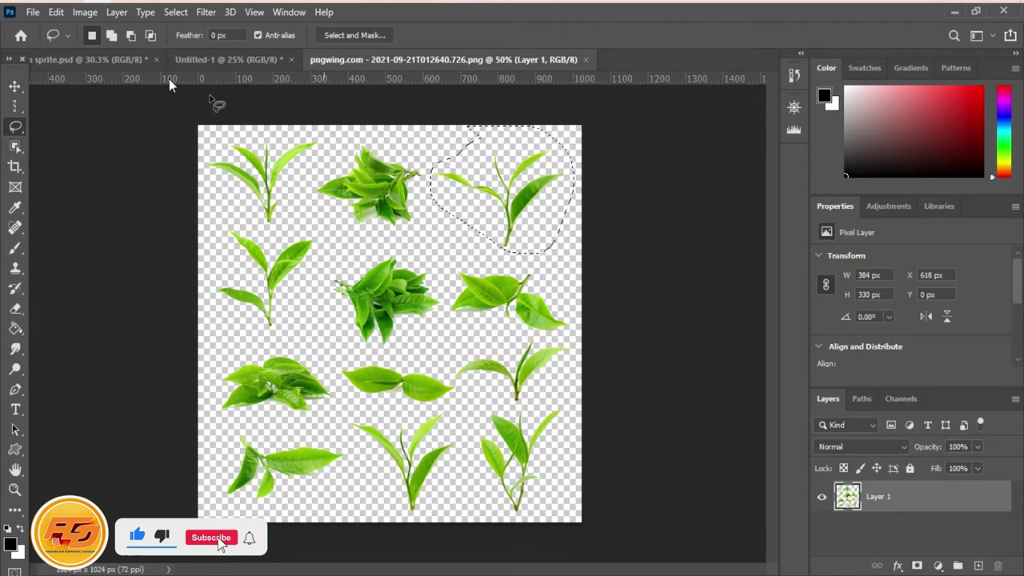
pyautogui.press('v')
pyautogui.moveTo(464, 194); pyautogui.dragTo(524, 352)
pyautogui.moveTo(939, 501); pyautogui.dragTo(1006, 552)
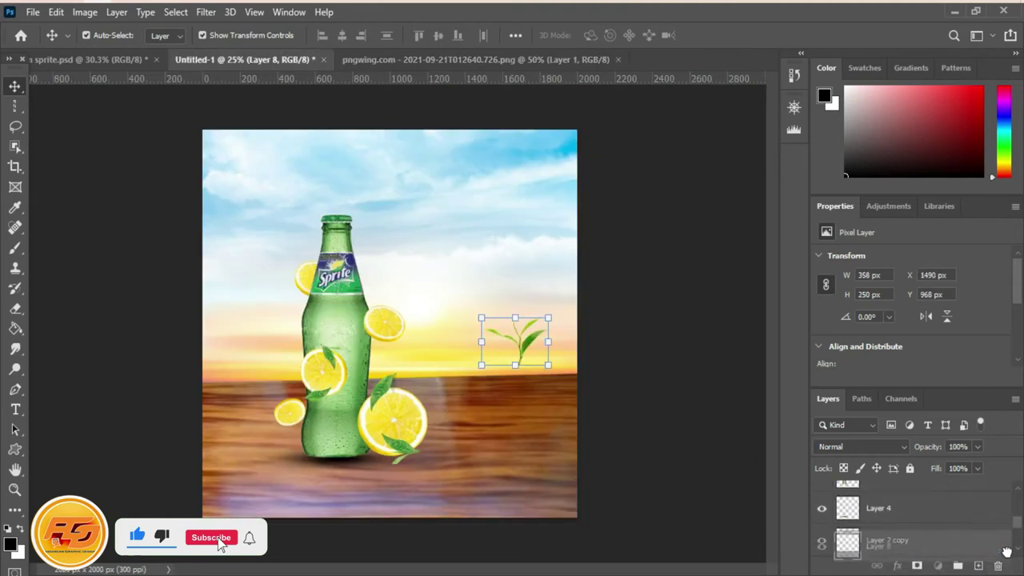
pyautogui.moveTo(1007, 552)
pyautogui.mouseDown()
pyautogui.moveTo(947, 398)
pyautogui.moveTo(997, 568)
pyautogui.moveTo(930, 478)
pyautogui.mouseUp()
# Place the sprig small at the table's right edge, undoing stray duplicate and moves
pyautogui.moveTo(526, 352); pyautogui.dragTo(555, 378)
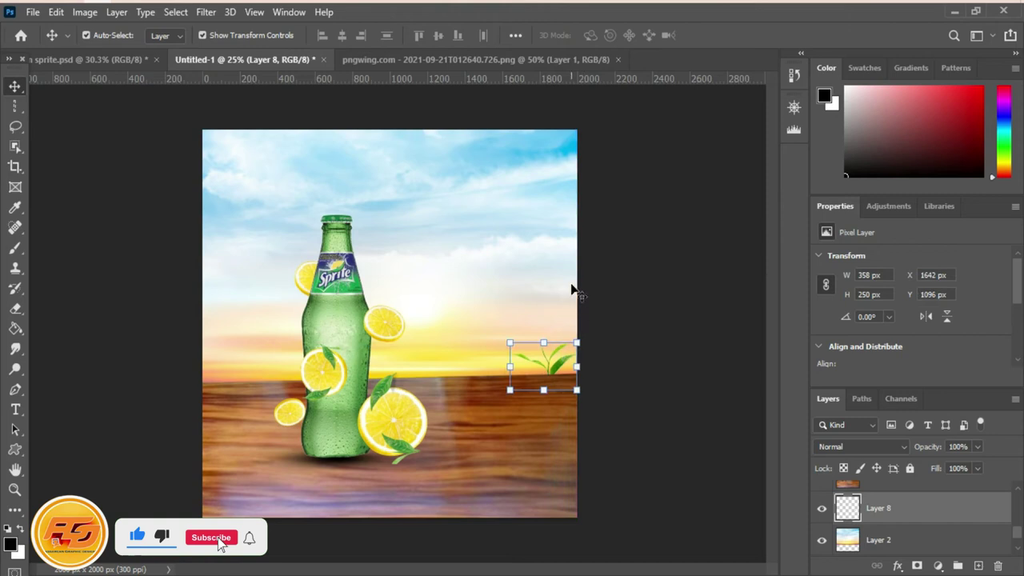
pyautogui.moveTo(560, 366); pyautogui.dragTo(481, 373)
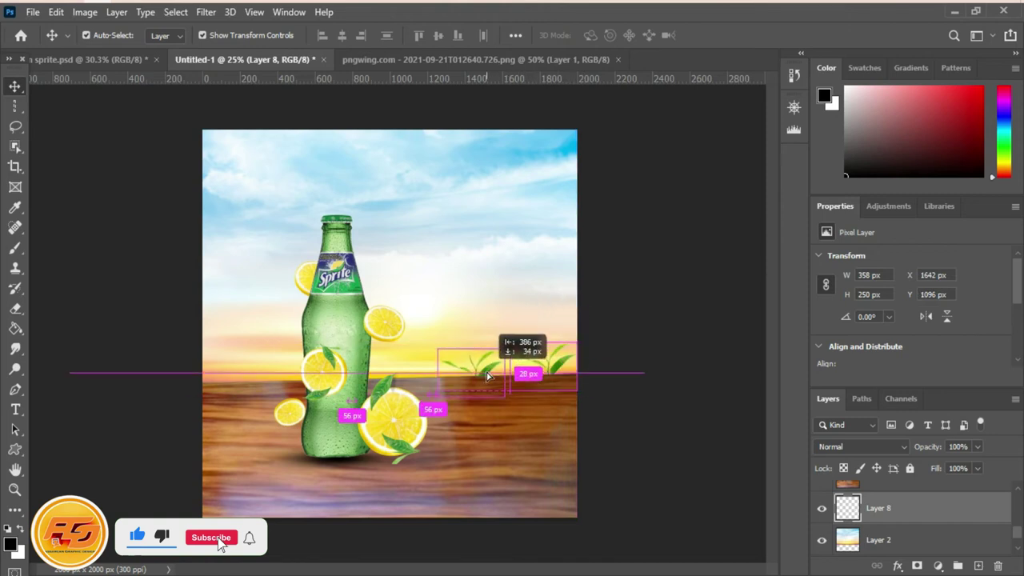
pyautogui.hotkey('ctrl', 'z')
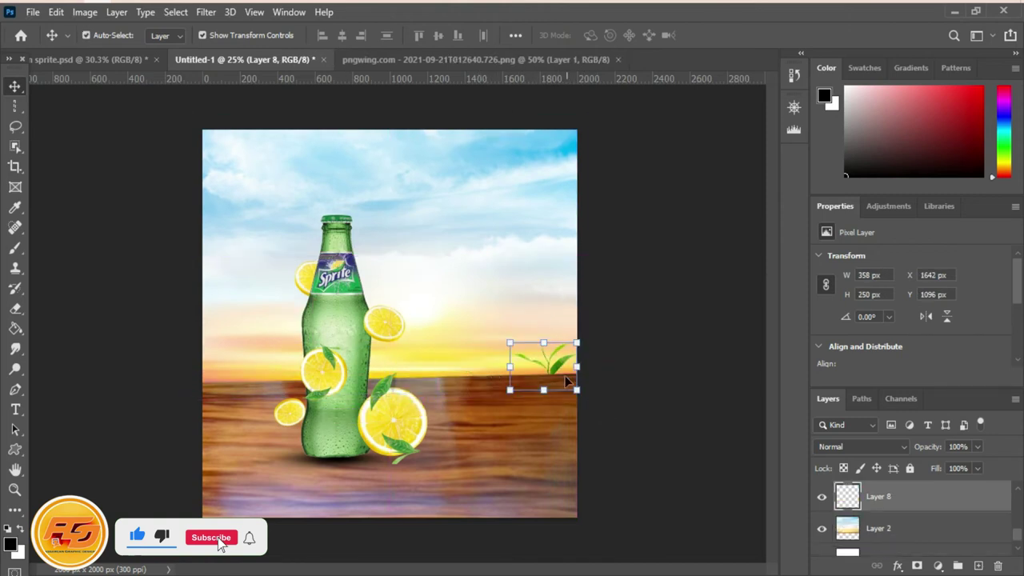
pyautogui.moveTo(557, 367); pyautogui.dragTo(521, 361)
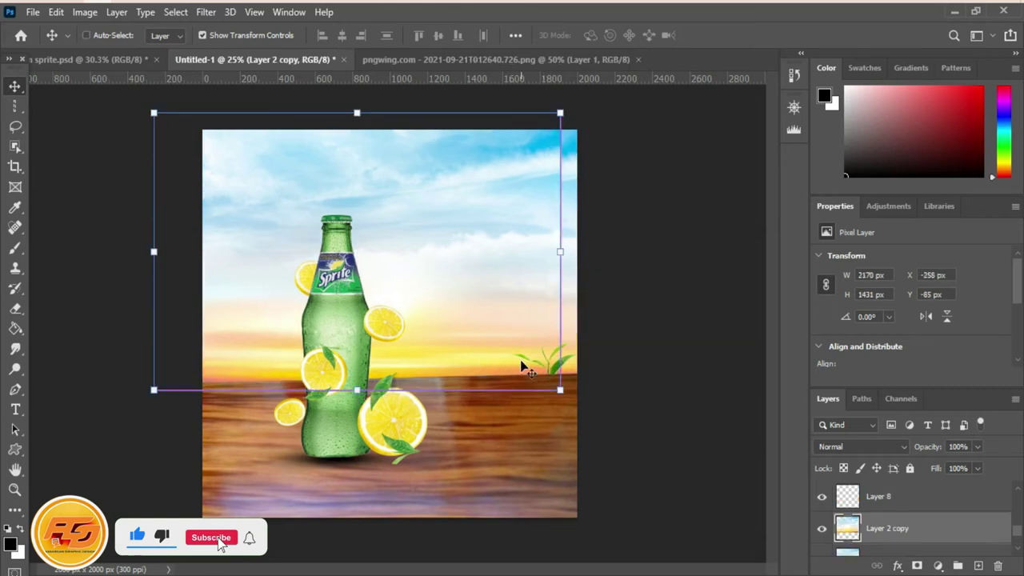
pyautogui.hotkey('ctrl', 'z')
pyautogui.scroll(-1, 901, 534)
pyautogui.click(700, 300)
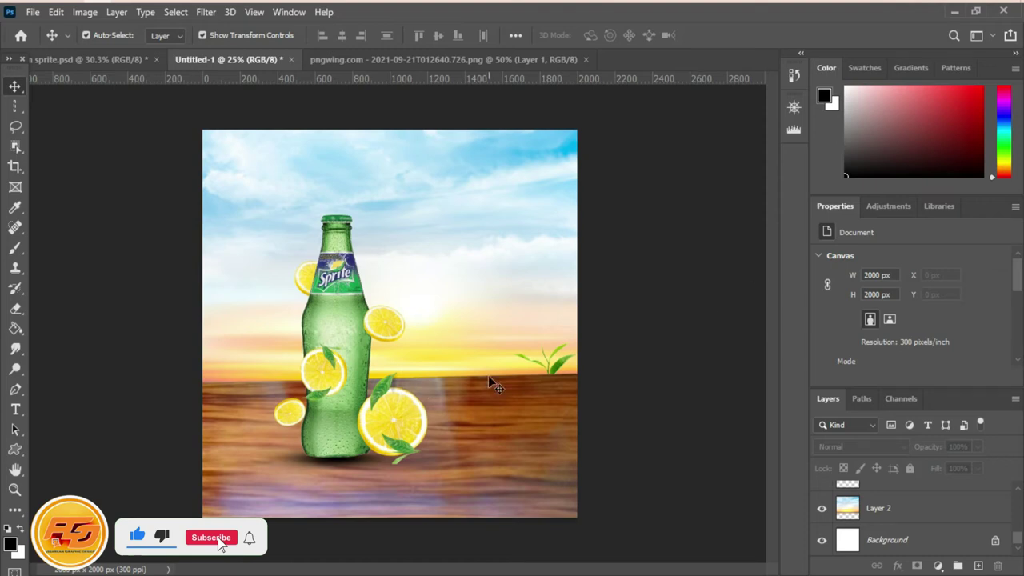
# Alt-drag sprout copies toward the table's middle and its left edge
pyautogui.click(552, 366)
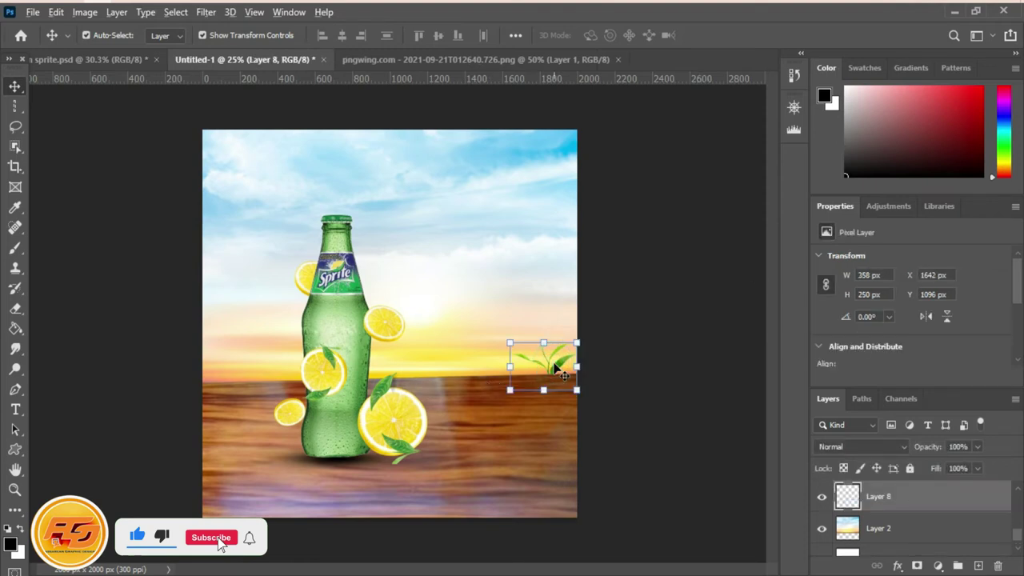
pyautogui.moveTo(557, 369); pyautogui.dragTo(474, 386)
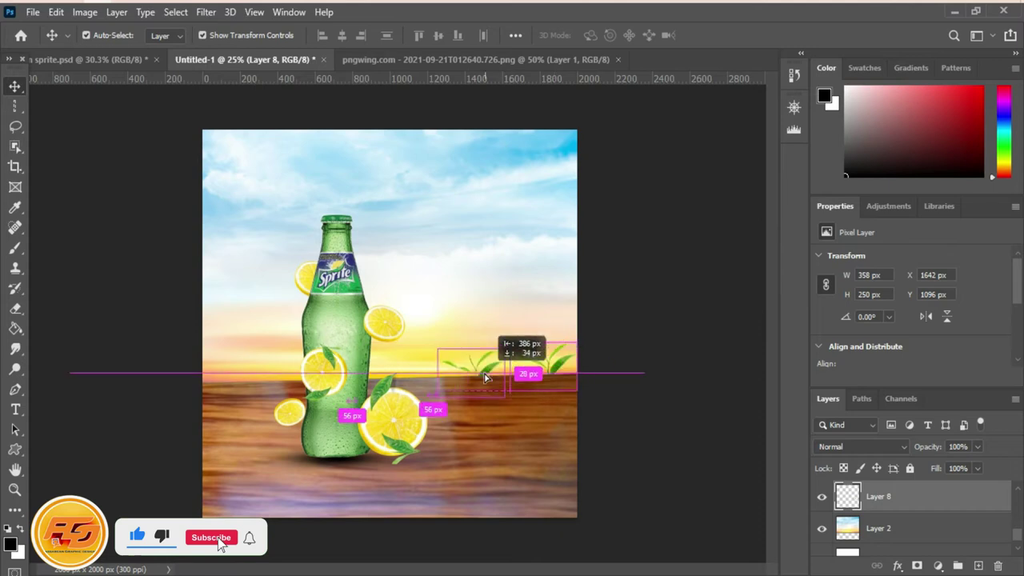
pyautogui.click(696, 398)
pyautogui.click(544, 382)
pyautogui.click(746, 421)
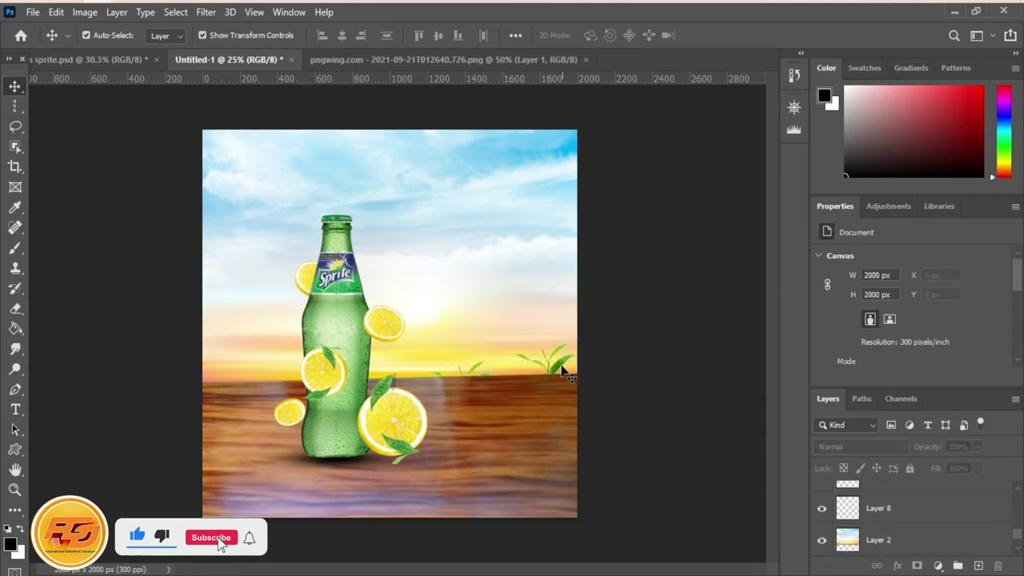
pyautogui.click(563, 370)
pyautogui.moveTo(562, 371); pyautogui.dragTo(225, 359)
pyautogui.click(704, 395)
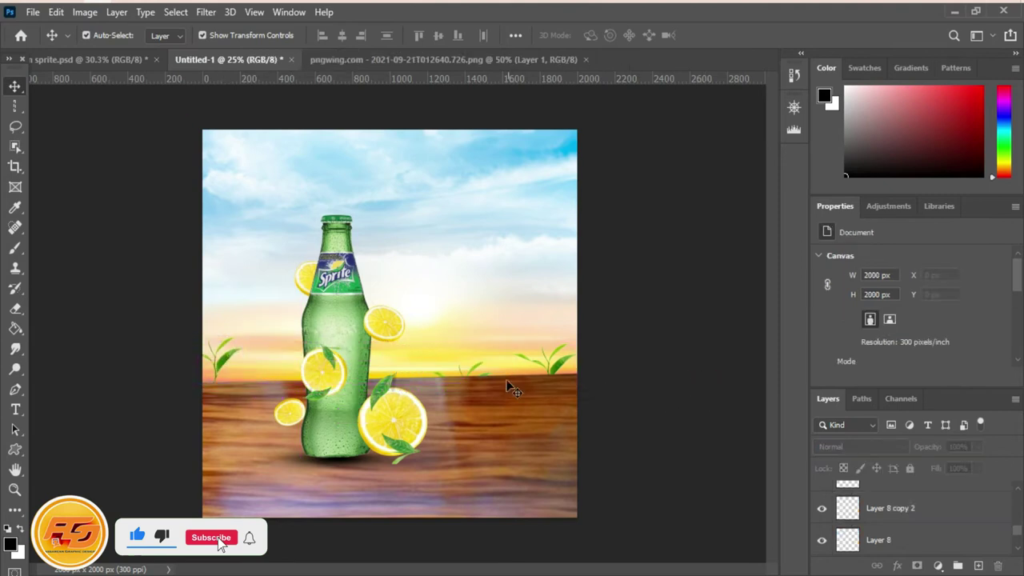
# Add sprout copies beside the bottle and the big lemon, undoing a stray background move
pyautogui.click(462, 376)
pyautogui.moveTo(468, 376); pyautogui.dragTo(443, 376)
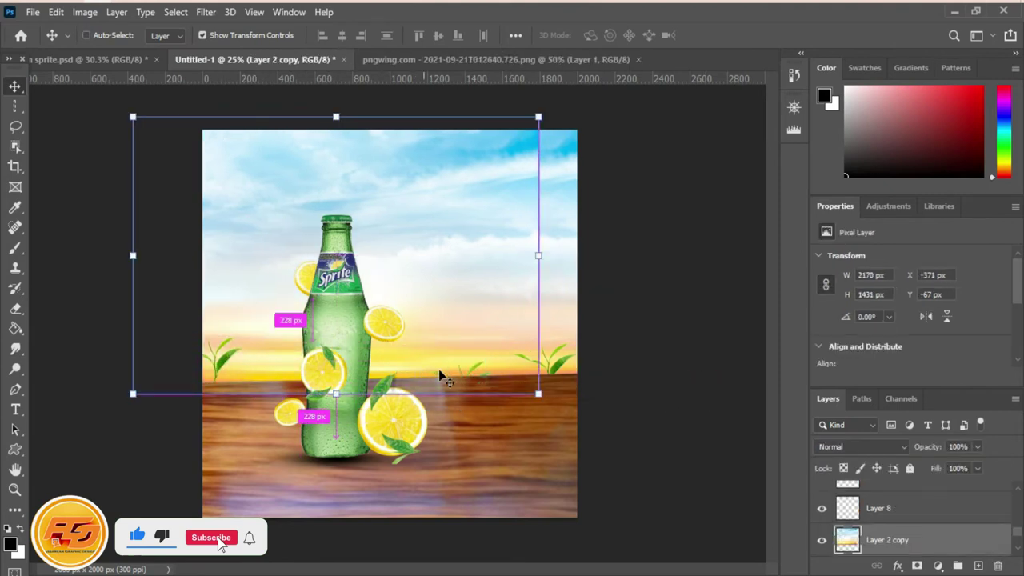
pyautogui.hotkey('ctrl', 'z')
pyautogui.click(551, 380)
pyautogui.click(549, 362)
pyautogui.moveTo(557, 370); pyautogui.dragTo(295, 390)
pyautogui.click(688, 440)
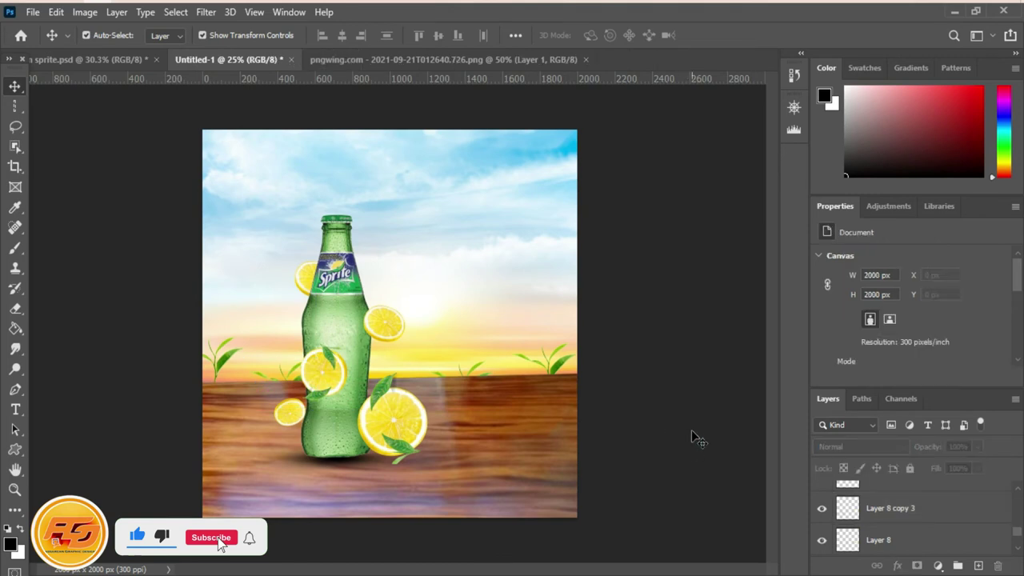
pyautogui.moveTo(560, 376)
pyautogui.mouseDown()
pyautogui.moveTo(379, 393)
pyautogui.moveTo(400, 369)
pyautogui.moveTo(404, 385)
pyautogui.mouseUp()
pyautogui.click(719, 389)
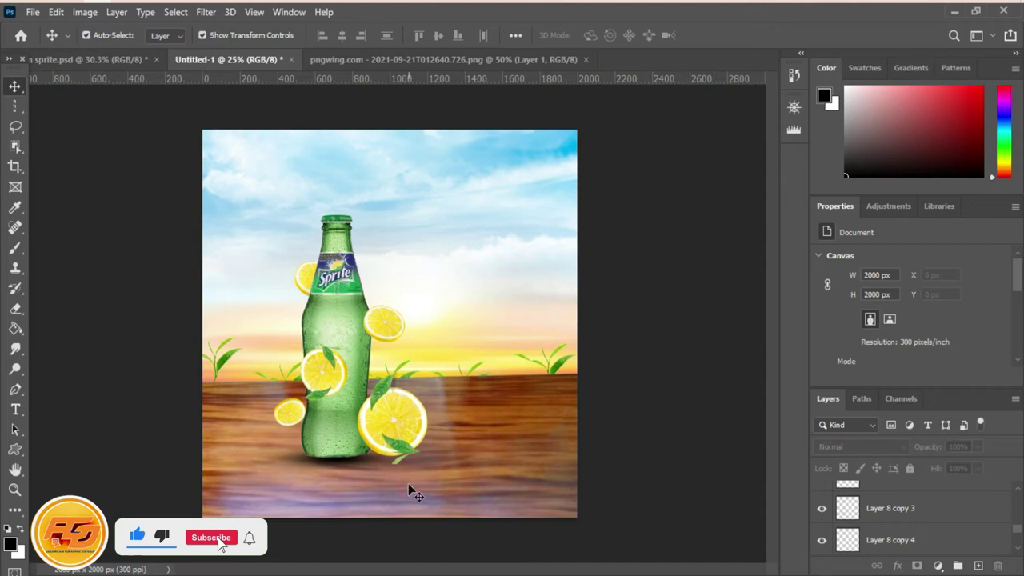
pyautogui.click(33, 12)
# Open pngwing.com (20).png and drag the green leaf vine into the Sprite composite
pyautogui.click(636, 153)
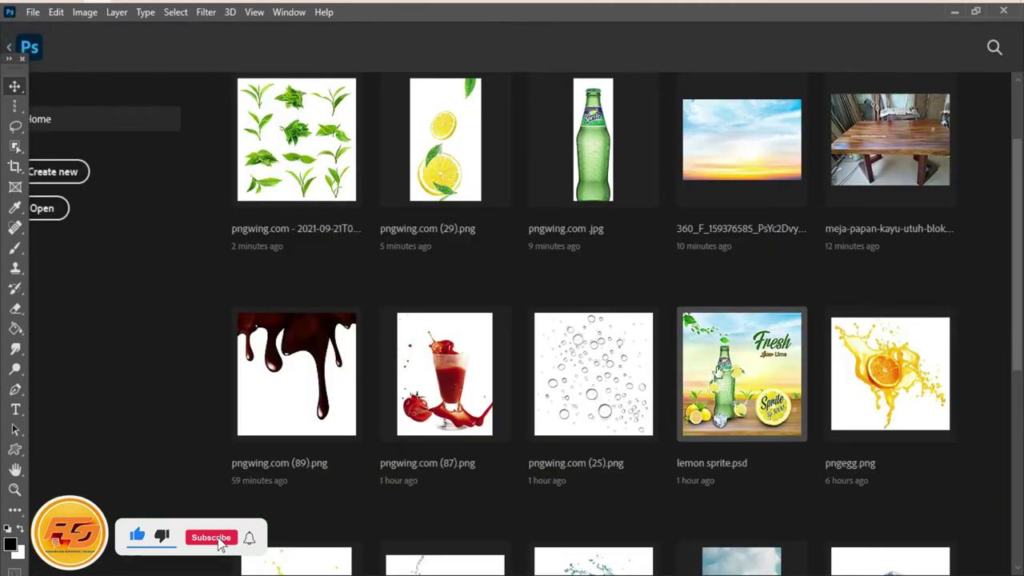
pyautogui.scroll(-2, 759, 371)
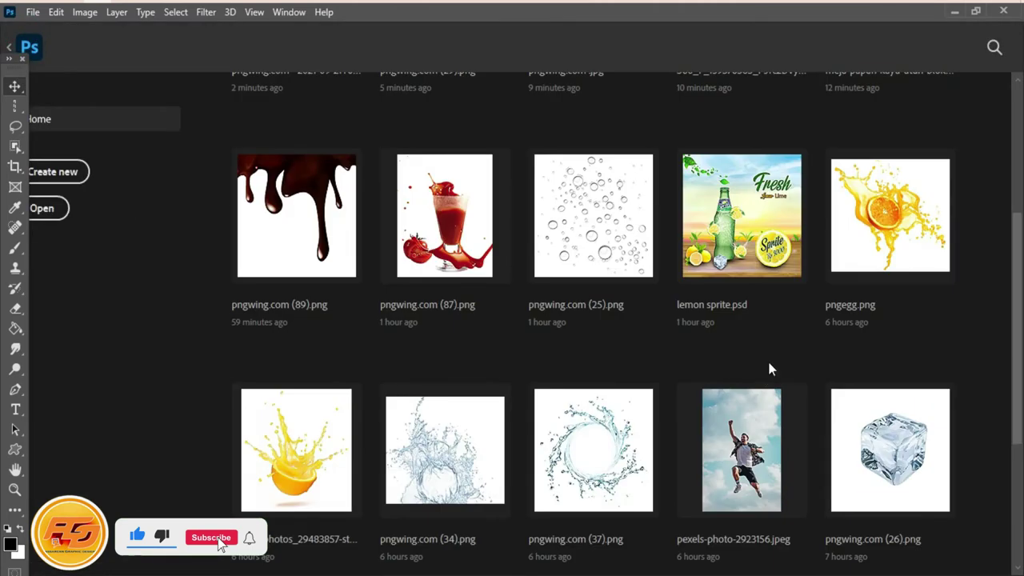
pyautogui.scroll(-3, 767, 358)
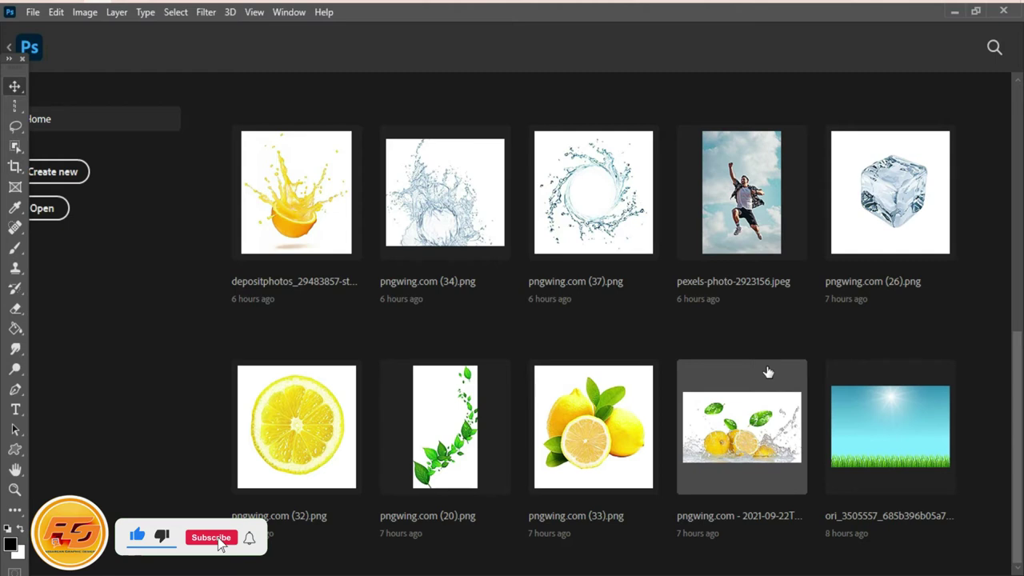
pyautogui.click(445, 426)
pyautogui.moveTo(450, 336)
pyautogui.mouseDown()
pyautogui.moveTo(194, 70)
pyautogui.moveTo(256, 160)
pyautogui.mouseUp()
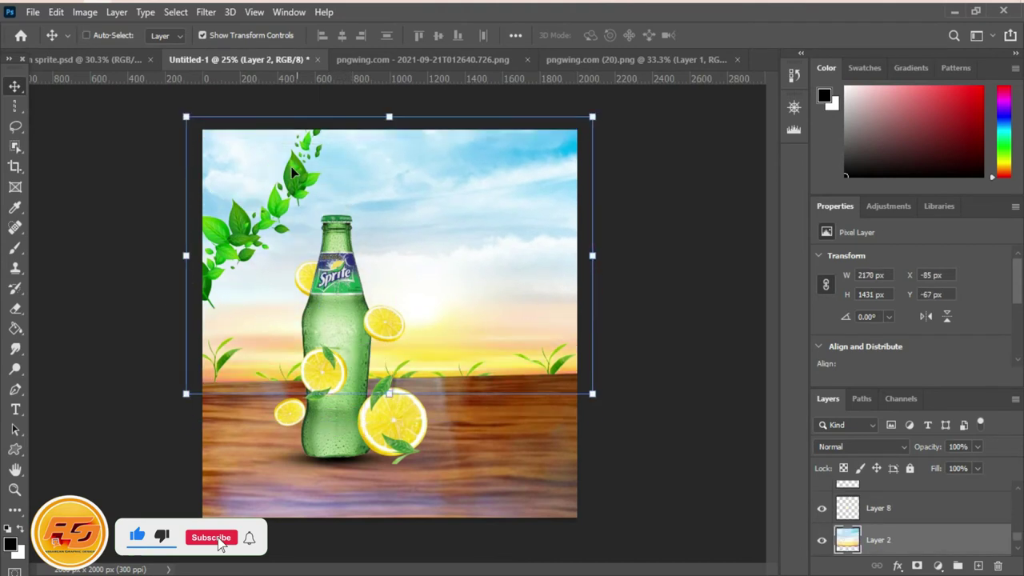
# Rotate, shrink and place the leaf trail across the top-left sky, then close its source
pyautogui.moveTo(338, 162); pyautogui.dragTo(280, 292)
pyautogui.moveTo(231, 220); pyautogui.dragTo(234, 182)
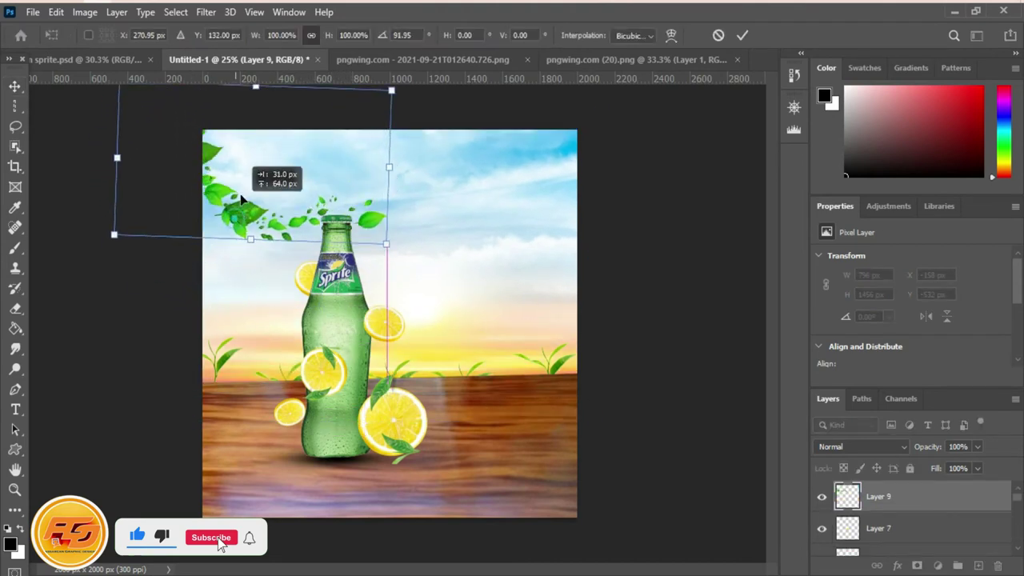
pyautogui.moveTo(377, 209)
pyautogui.mouseDown()
pyautogui.moveTo(356, 163)
pyautogui.moveTo(407, 160)
pyautogui.moveTo(416, 172)
pyautogui.mouseUp()
pyautogui.moveTo(256, 188); pyautogui.dragTo(268, 198)
pyautogui.click(716, 253)
pyautogui.click(711, 254)
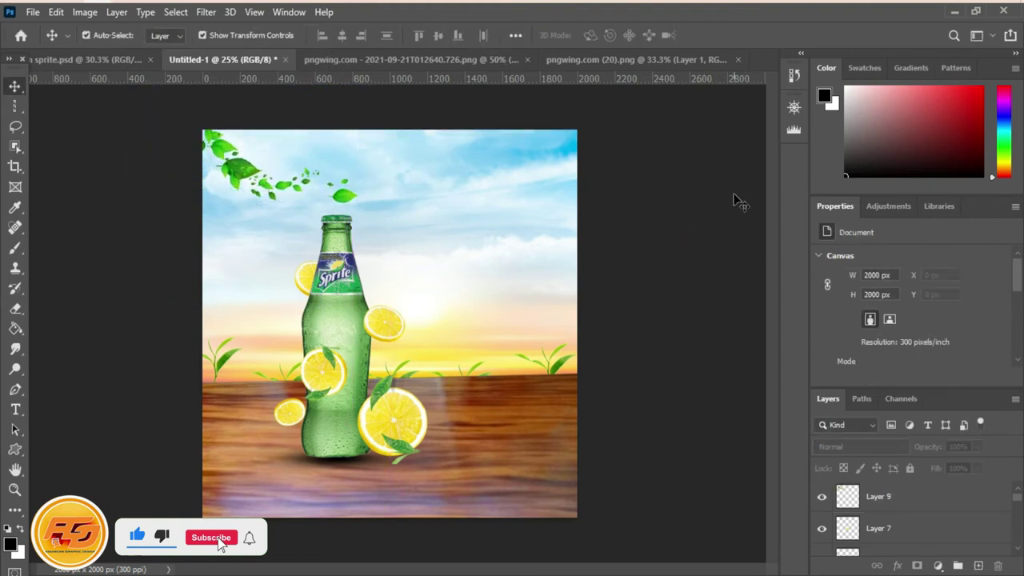
pyautogui.click(738, 60)
# Close the other leaf source image and open the ice cube image pngwing.com (26).png
pyautogui.click(584, 60)
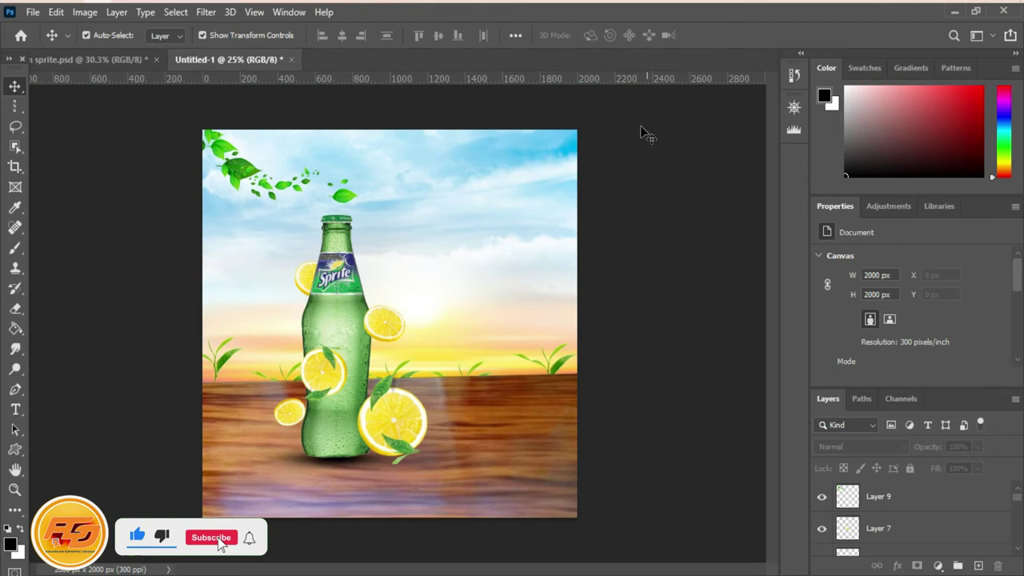
pyautogui.click(22, 35)
pyautogui.scroll(-2, 702, 304)
pyautogui.scroll(-2, 675, 382)
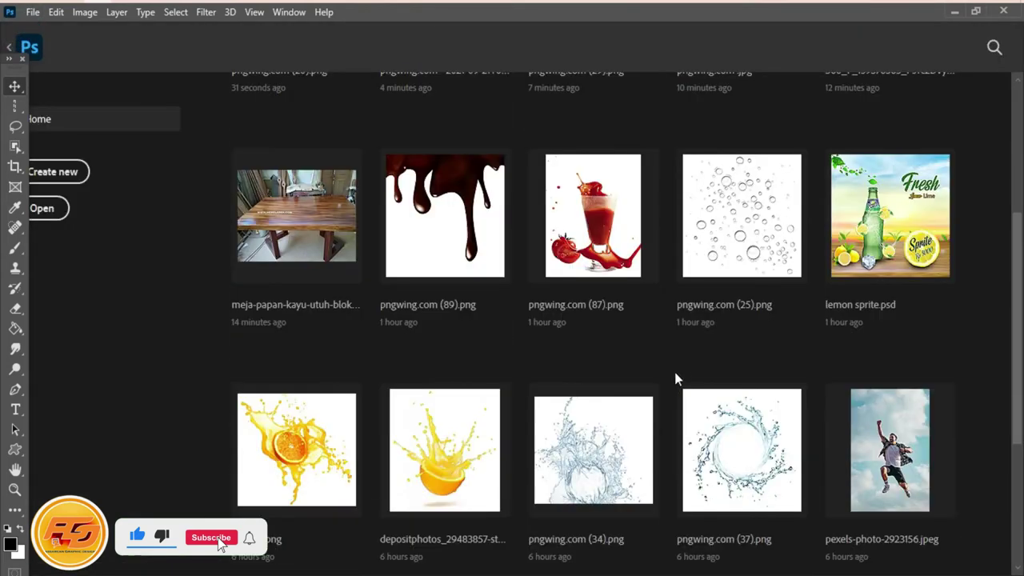
pyautogui.scroll(-2, 692, 359)
pyautogui.click(320, 424)
# Bring the ice cube in, shrink it beside the bottle's base, and close its source
pyautogui.moveTo(375, 312)
pyautogui.mouseDown()
pyautogui.moveTo(202, 67)
pyautogui.moveTo(317, 486)
pyautogui.mouseUp()
pyautogui.moveTo(366, 426); pyautogui.dragTo(346, 428)
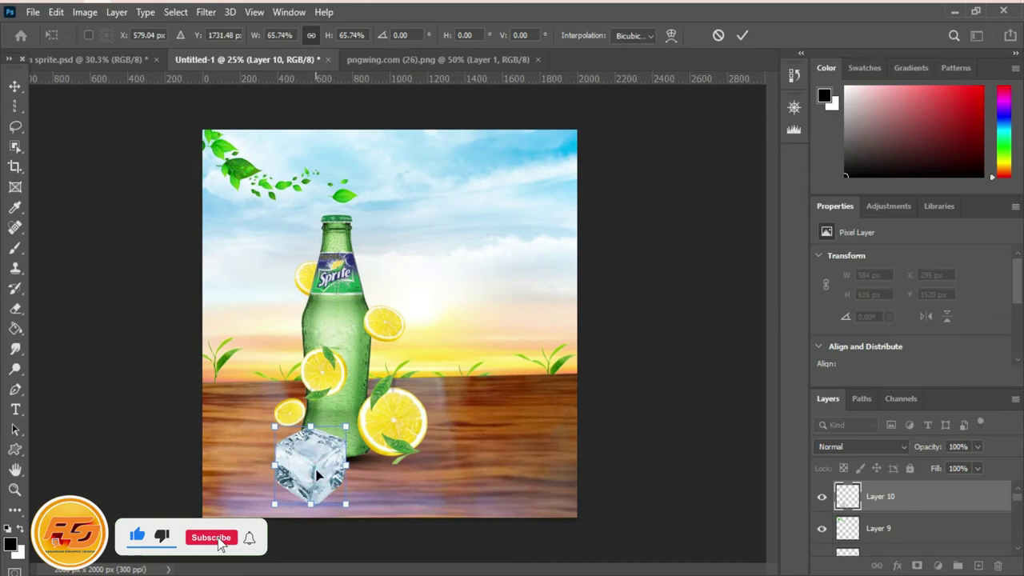
pyautogui.moveTo(330, 472); pyautogui.dragTo(346, 434)
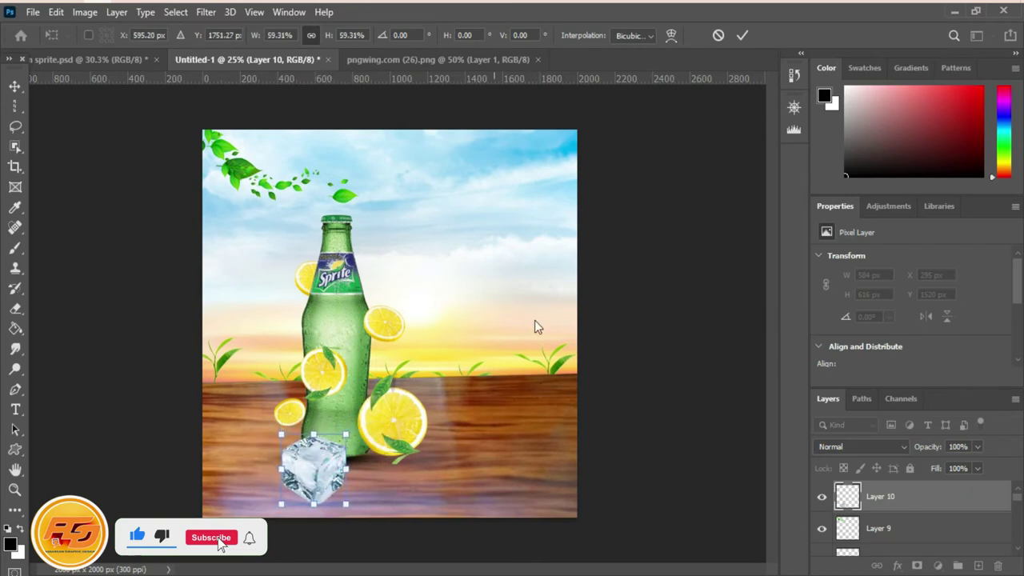
pyautogui.click(15, 86)
pyautogui.click(671, 290)
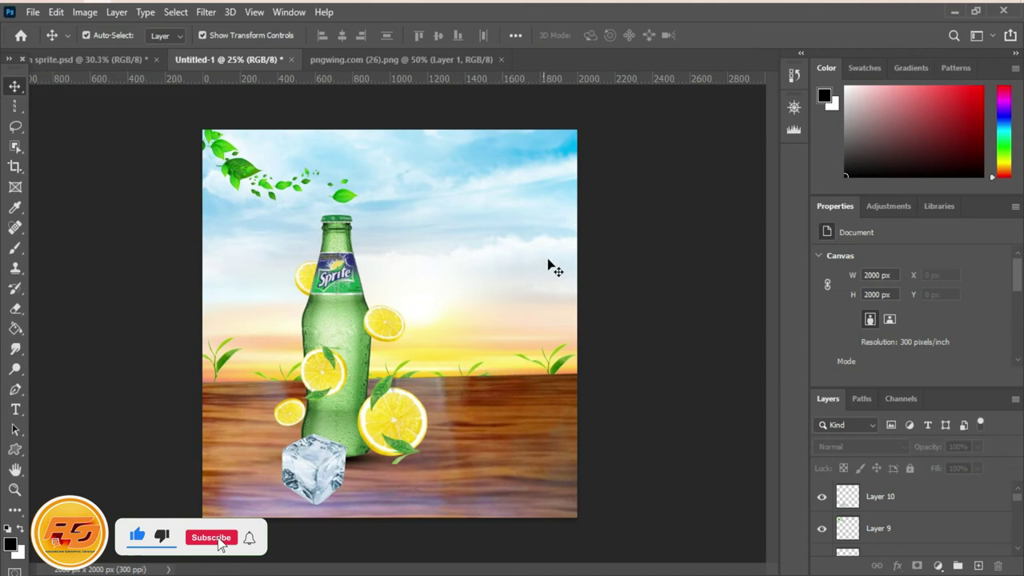
pyautogui.click(709, 203)
pyautogui.click(367, 59)
pyautogui.click(500, 59)
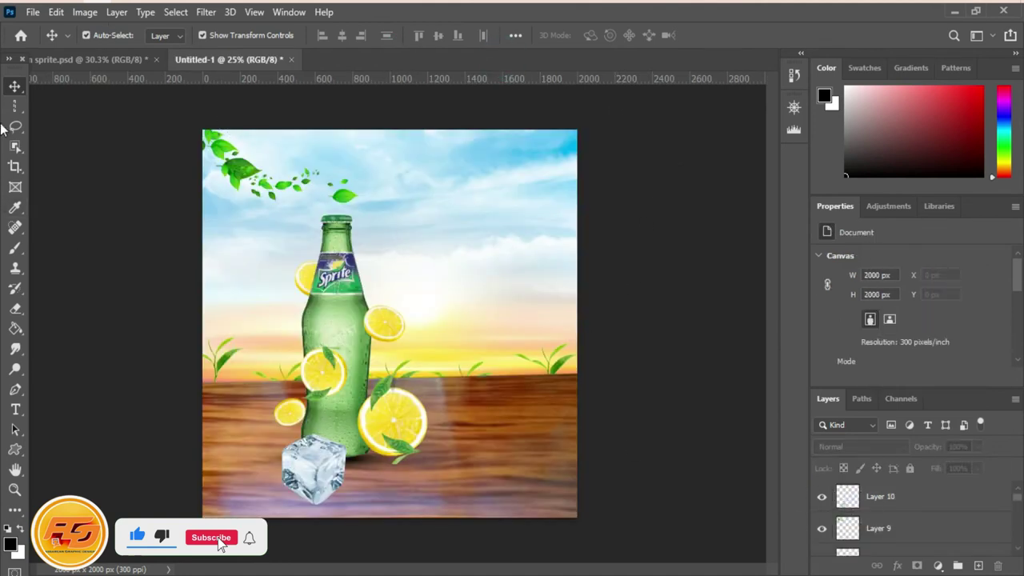
# On a new layer above the big lemon, paint a dark shadow beneath it
pyautogui.click(15, 247)
pyautogui.click(952, 506)
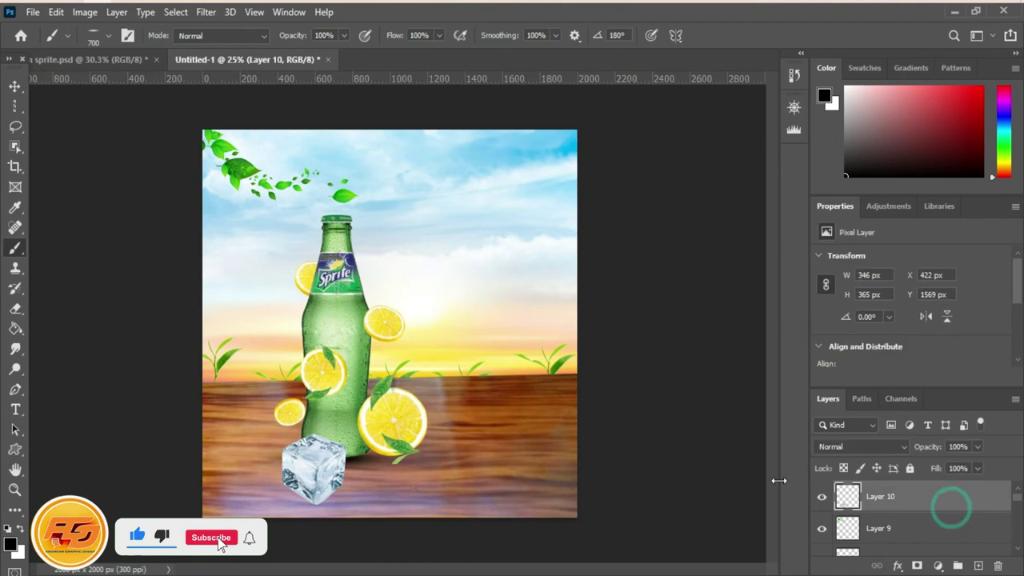
pyautogui.click(15, 86)
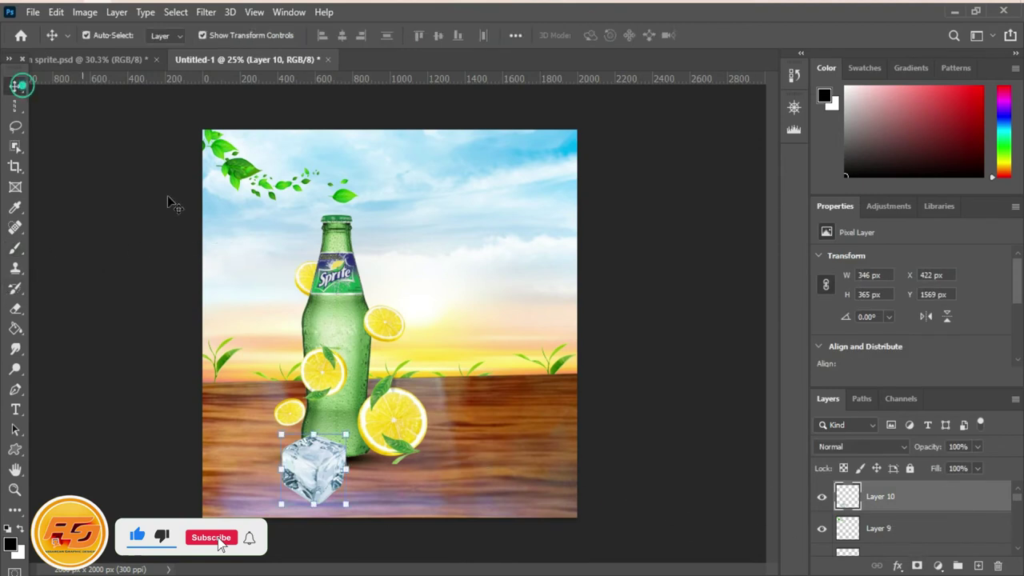
pyautogui.click(395, 412)
pyautogui.scroll(-1, 897, 547)
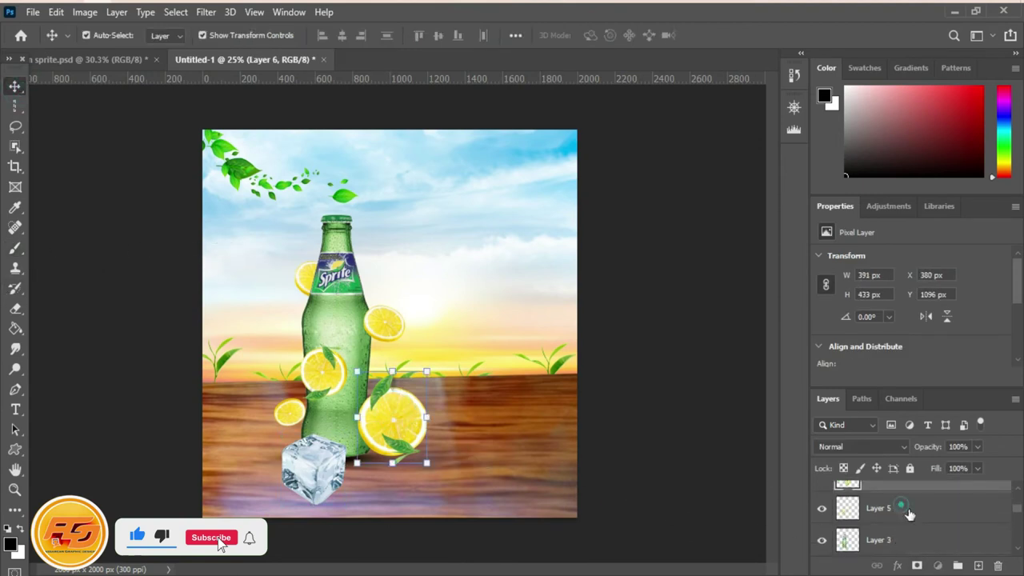
pyautogui.click(978, 566)
pyautogui.click(15, 249)
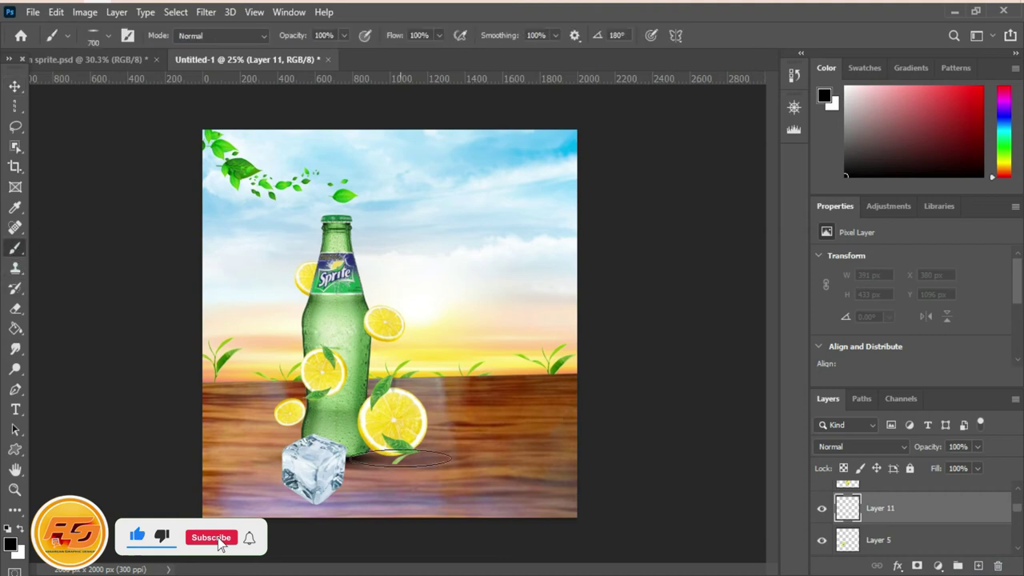
pyautogui.click(399, 459)
pyautogui.click(390, 460)
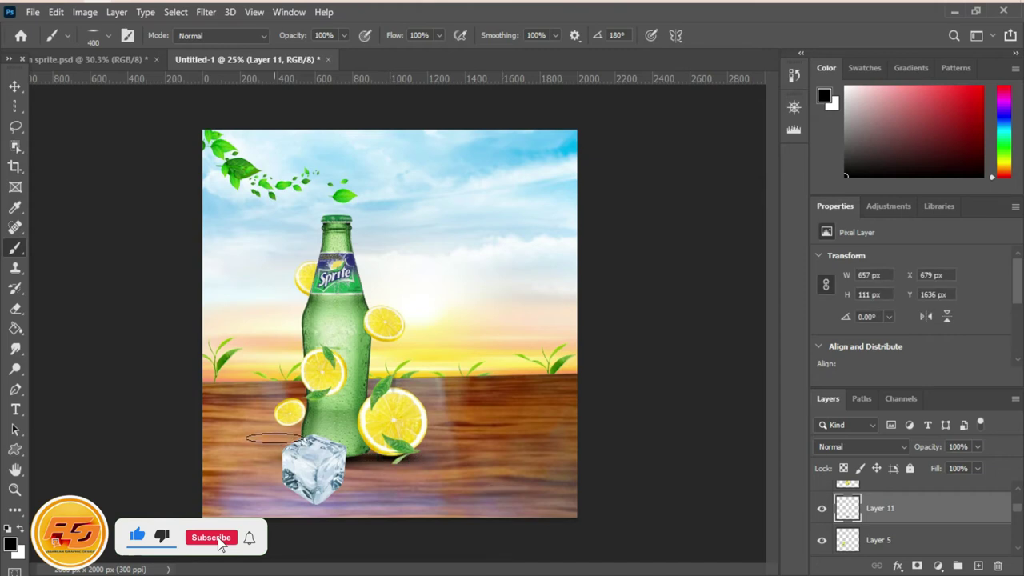
pyautogui.click(276, 444)
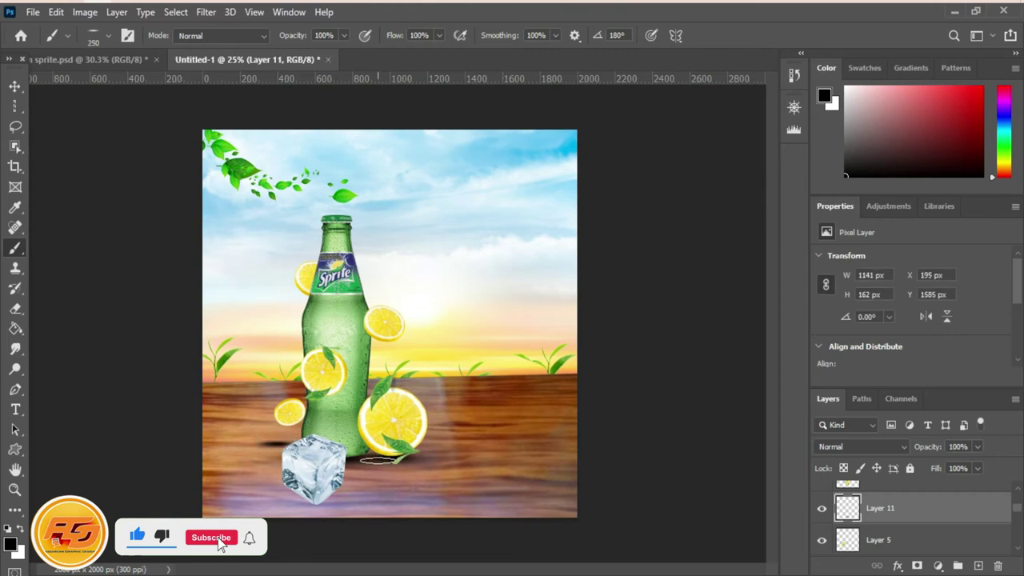
pyautogui.hotkey('ctrl', 'z')
# Paint a shadow dab beside the ice cube on another new layer at 88% opacity
pyautogui.click(978, 566)
pyautogui.click(278, 439)
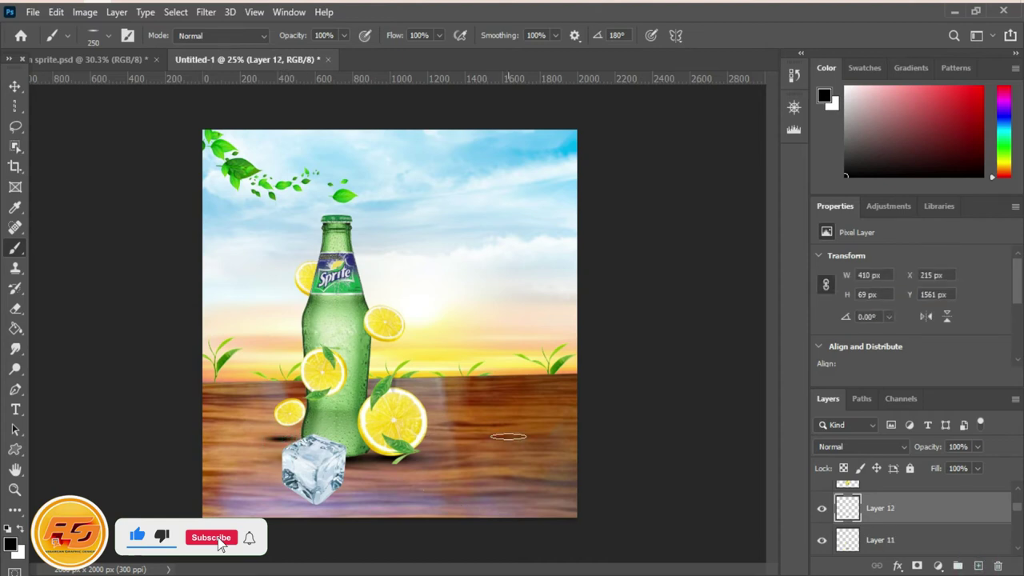
pyautogui.click(978, 446)
pyautogui.moveTo(983, 464); pyautogui.dragTo(972, 467)
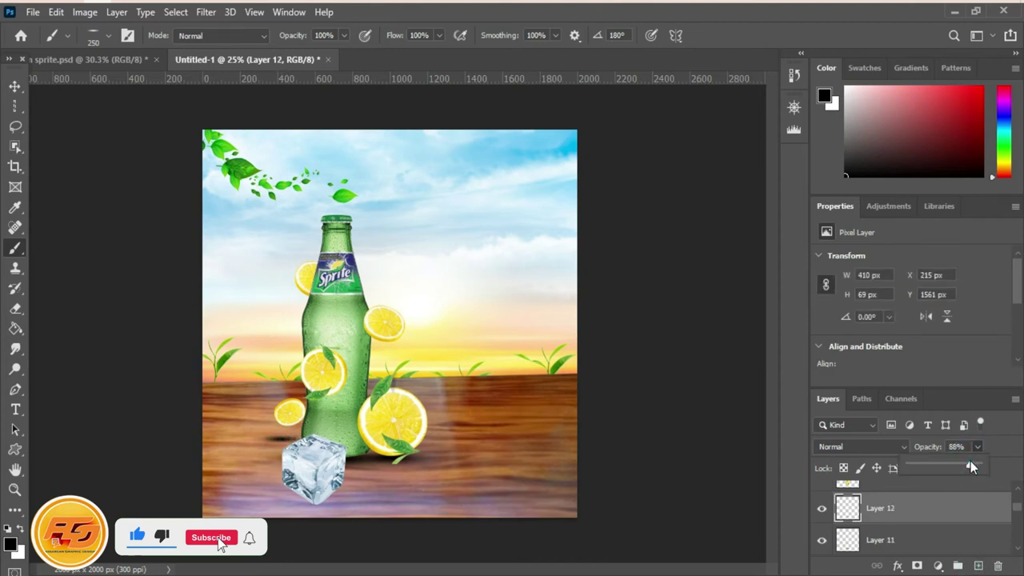
pyautogui.click(15, 86)
pyautogui.click(16, 248)
pyautogui.rightClick(401, 271)
pyautogui.click(436, 314)
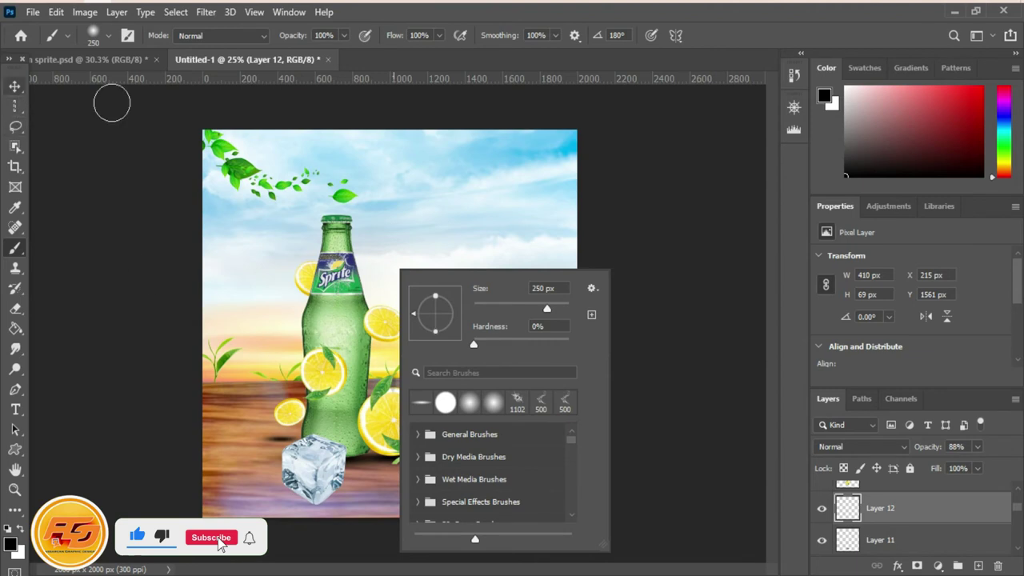
pyautogui.click(720, 168)
# Paint soft white frosty shading over the ice cube's top and left side
pyautogui.click(14, 86)
pyautogui.click(285, 470)
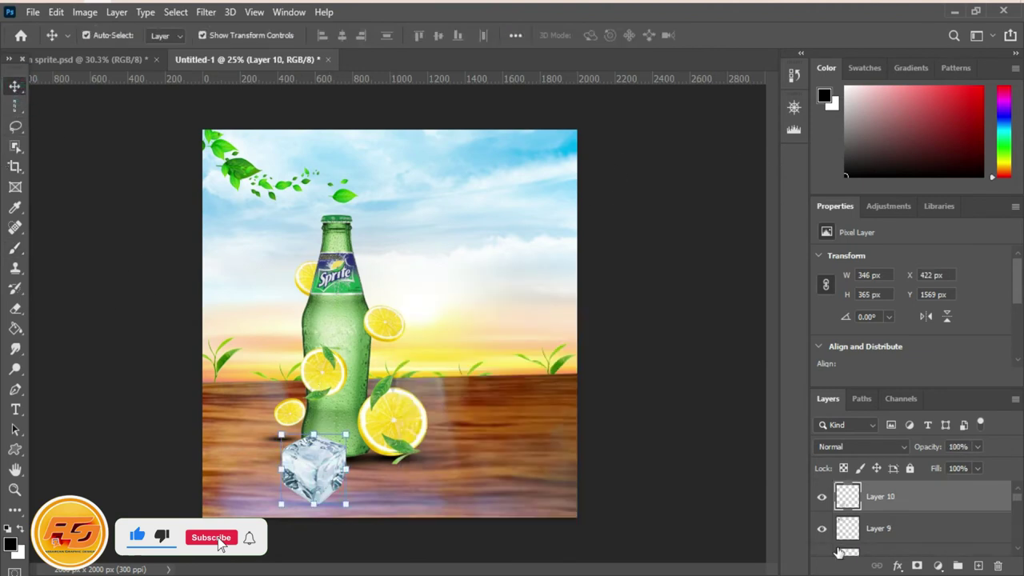
pyautogui.click(920, 531)
pyautogui.click(14, 247)
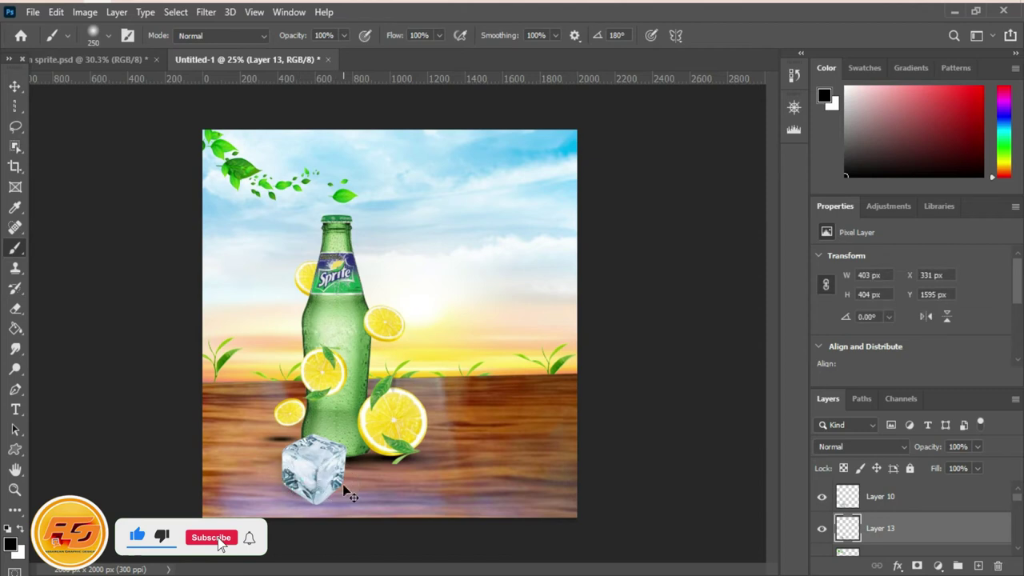
pyautogui.moveTo(332, 471); pyautogui.dragTo(318, 479)
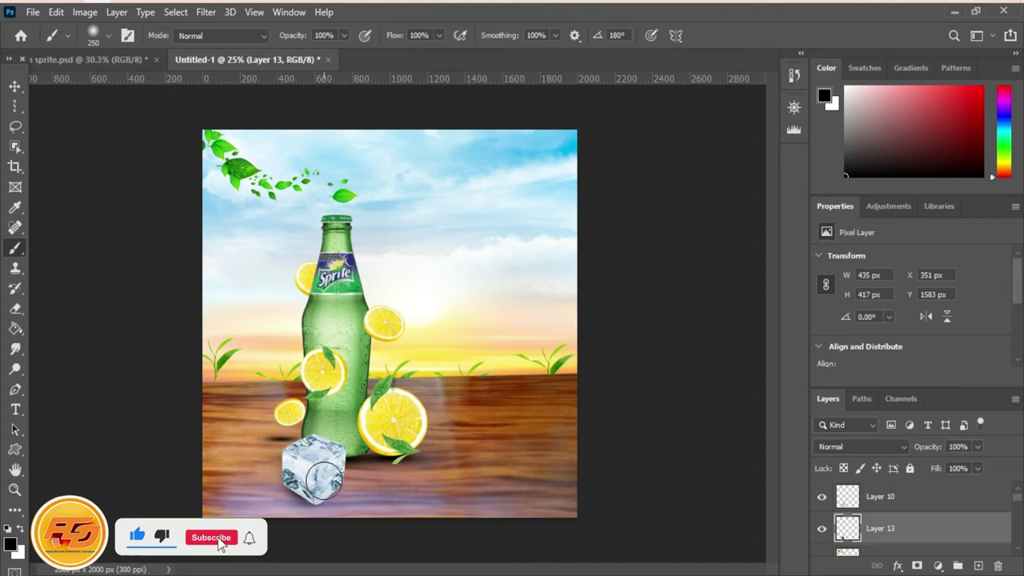
pyautogui.moveTo(324, 479); pyautogui.dragTo(292, 473)
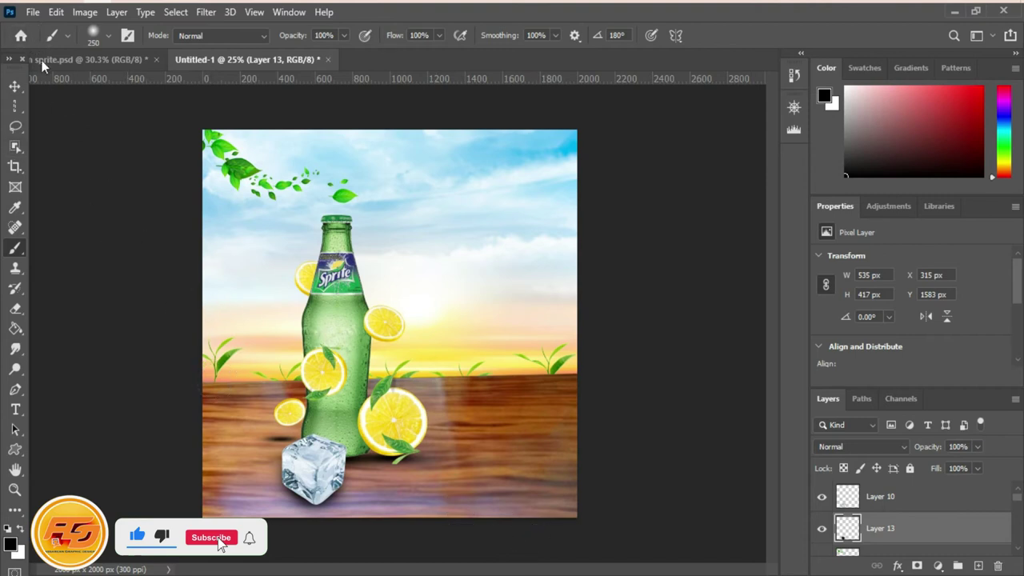
pyautogui.click(15, 85)
# On Layer 10, load the splash brush in white with its tip rotated to 149°
pyautogui.click(920, 498)
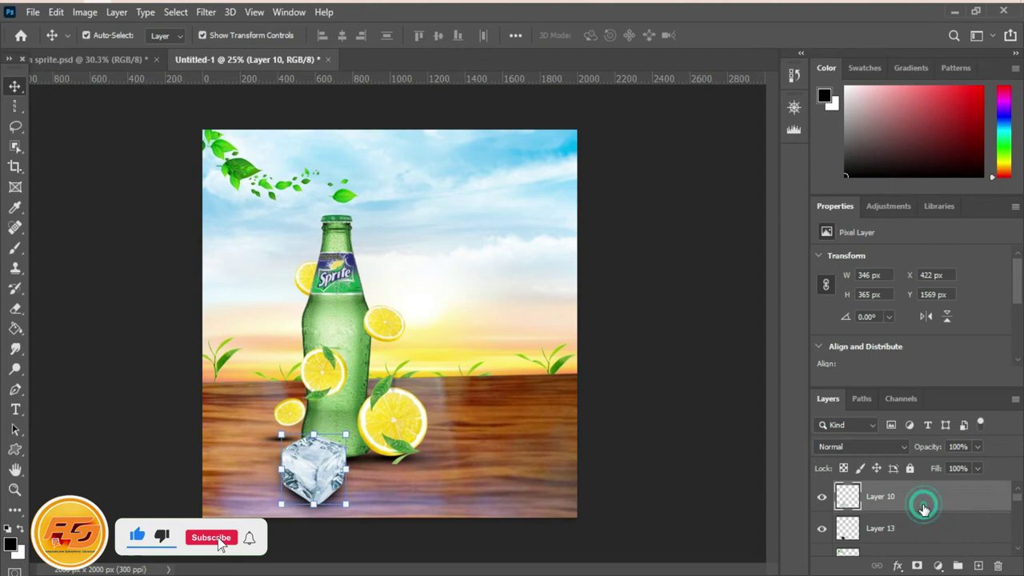
pyautogui.click(14, 247)
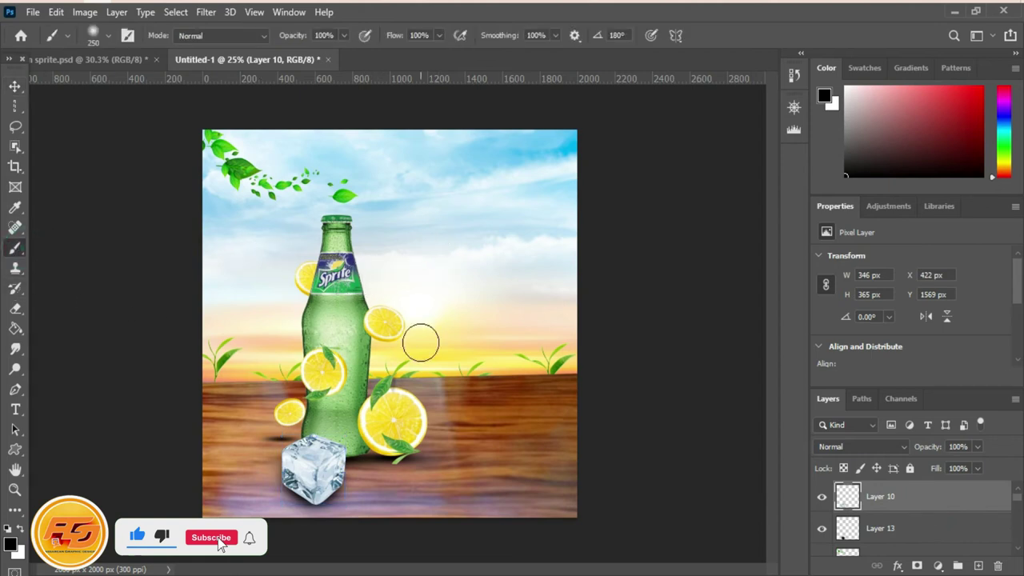
pyautogui.rightClick(418, 338)
pyautogui.click(562, 425)
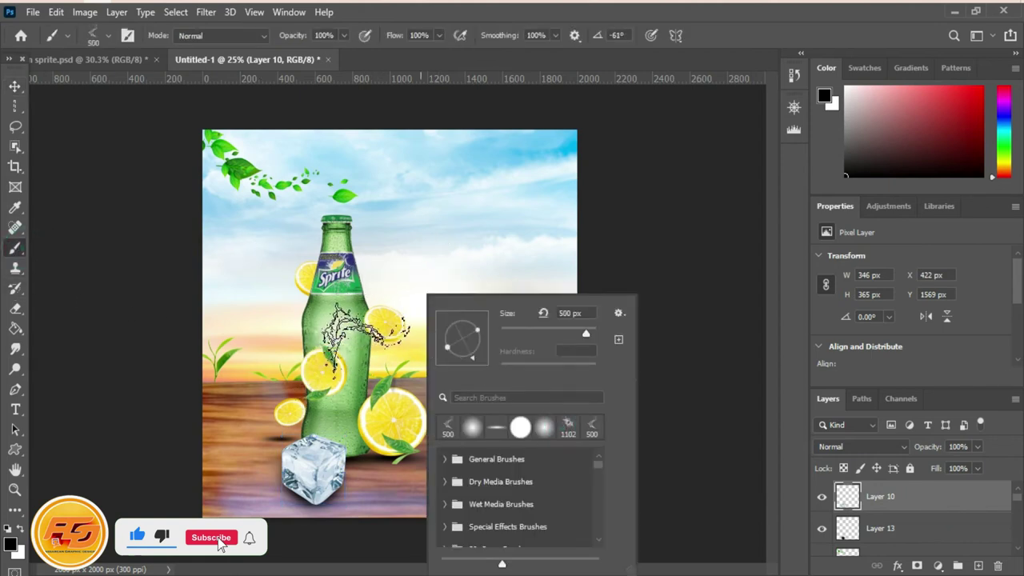
pyautogui.press('Return')
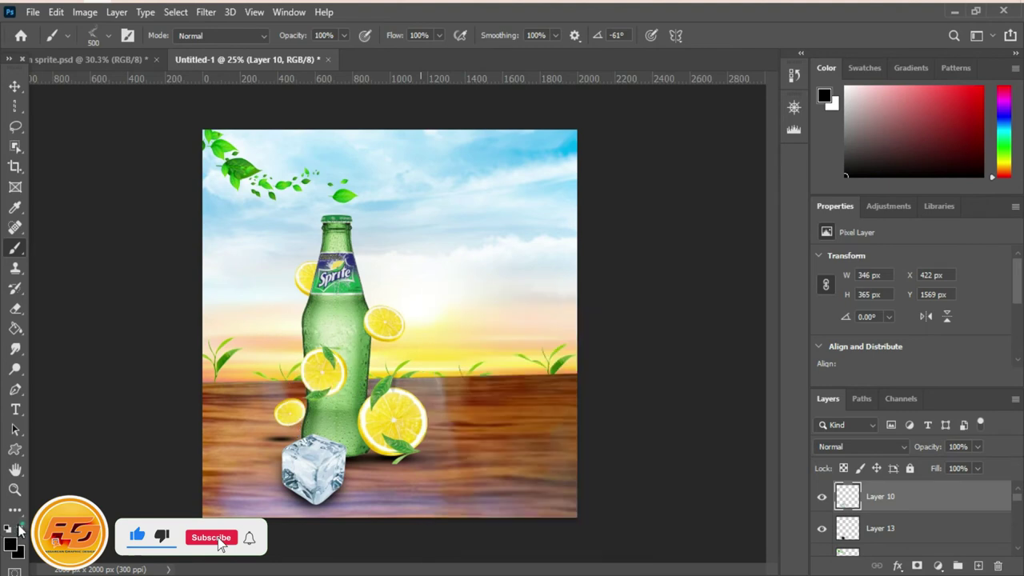
pyautogui.press('x')
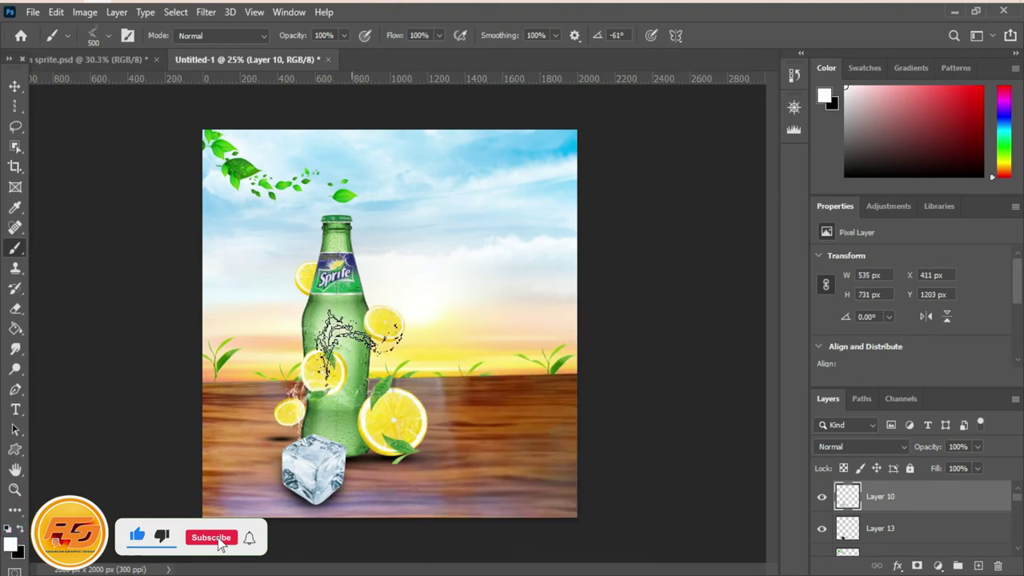
pyautogui.rightClick(406, 397)
pyautogui.moveTo(453, 357); pyautogui.dragTo(447, 361)
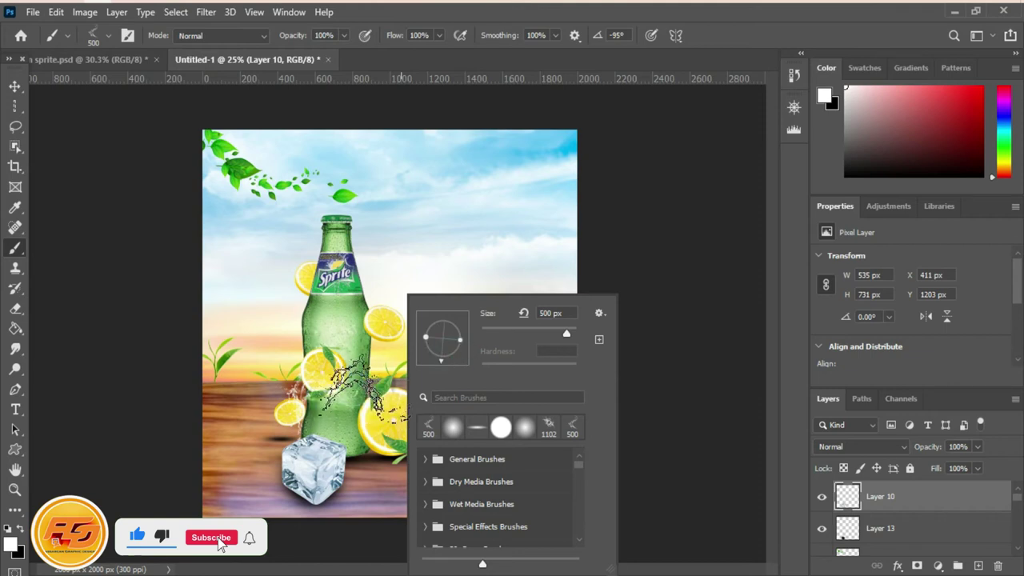
pyautogui.moveTo(444, 363); pyautogui.dragTo(384, 312)
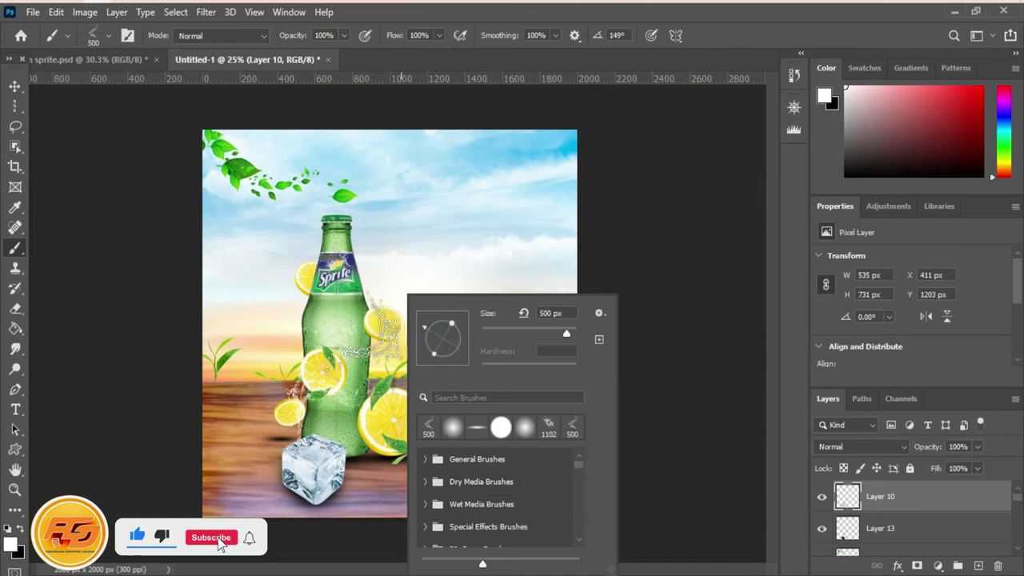
# Stamp a splash beside the bottle, re-angle the tip to 98°, and stamp one on the neck
pyautogui.click(372, 327)
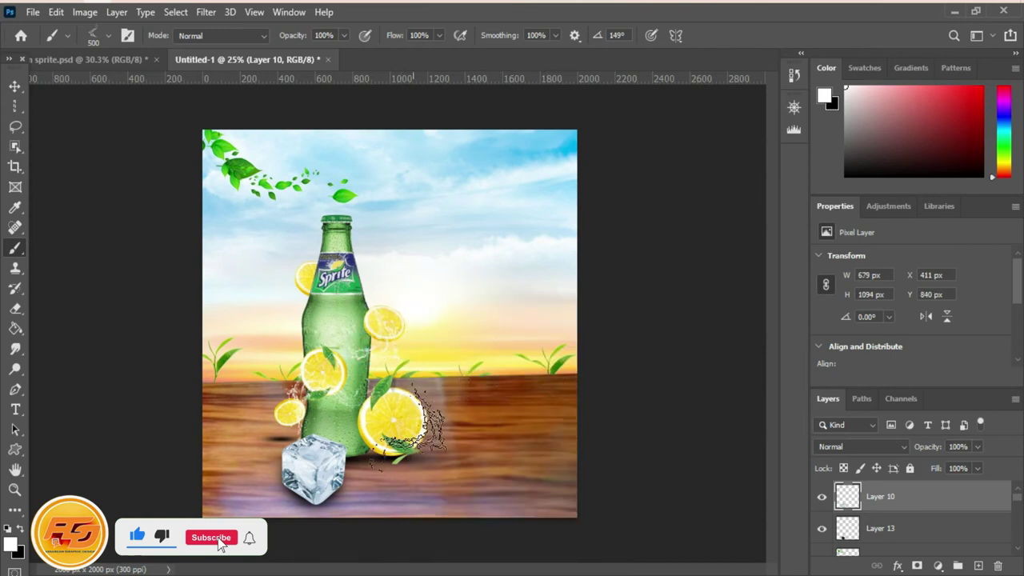
pyautogui.rightClick(412, 407)
pyautogui.moveTo(422, 316); pyautogui.dragTo(422, 314)
pyautogui.press('Return')
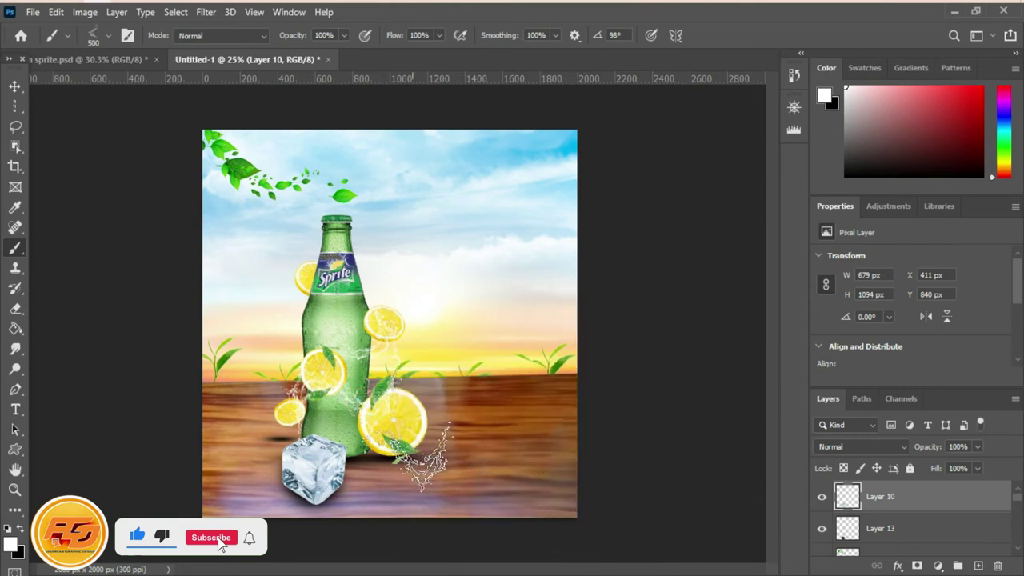
pyautogui.click(325, 477)
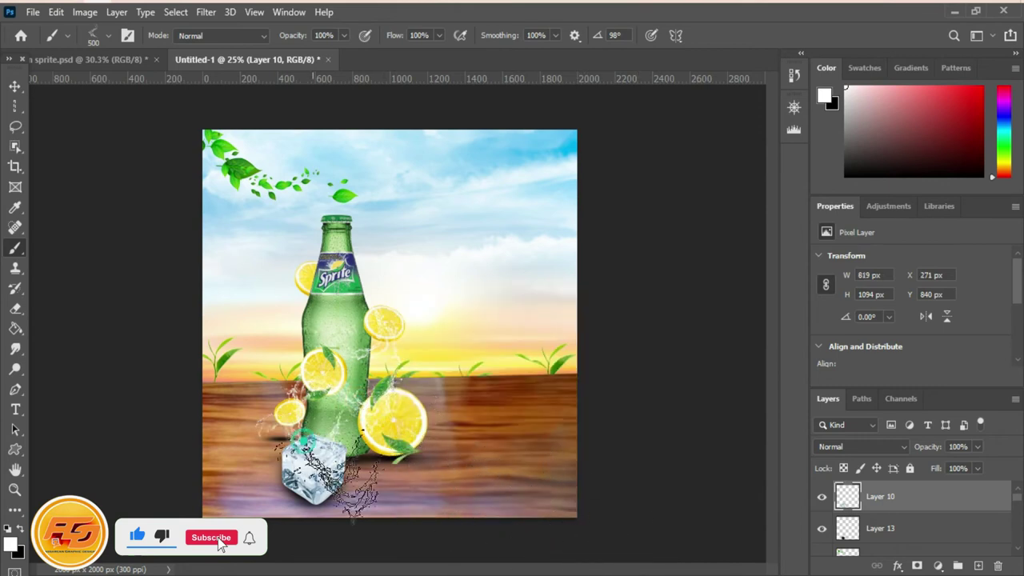
pyautogui.hotkey('ctrl', 'z')
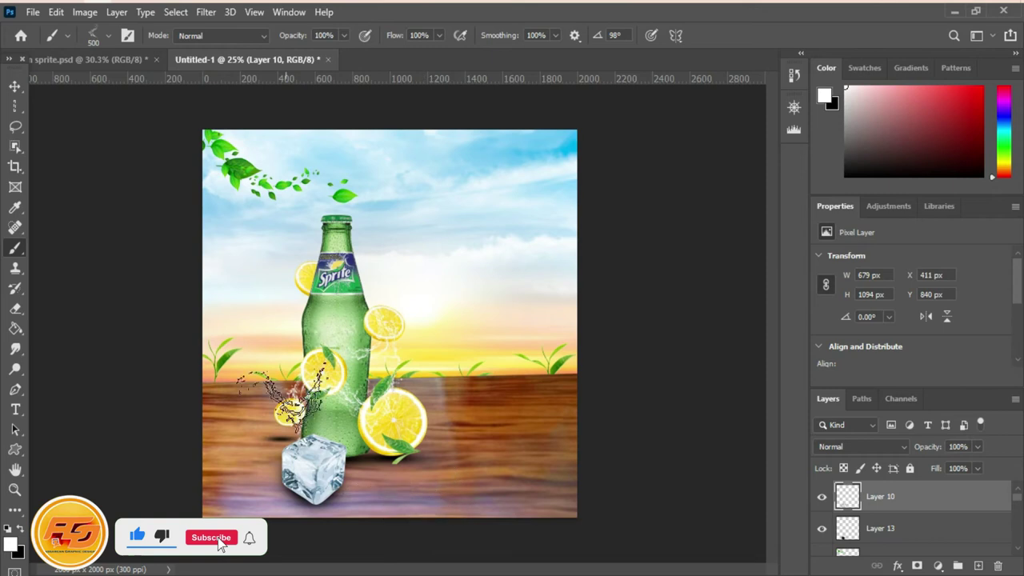
pyautogui.click(340, 280)
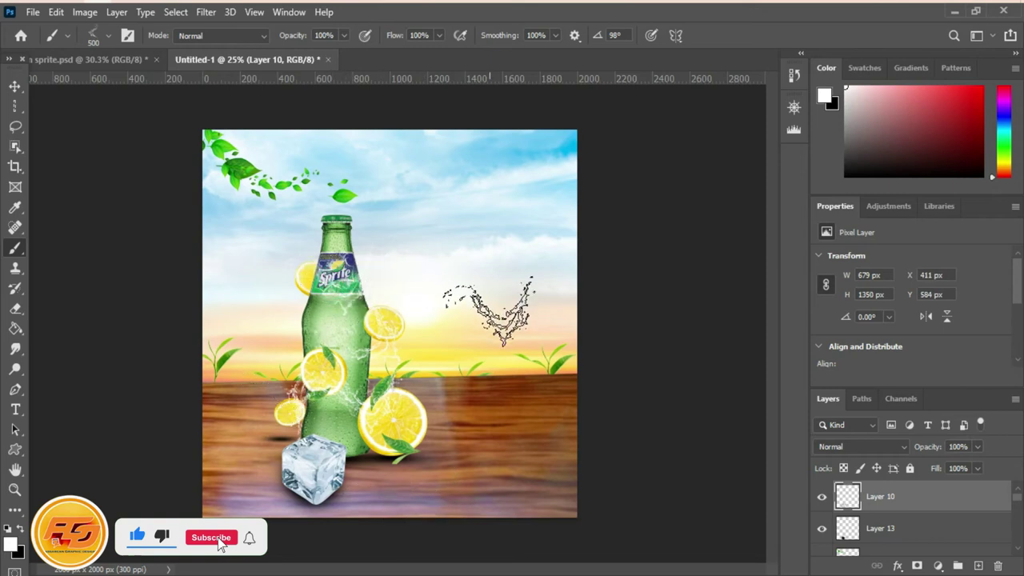
# On the lemon's layer, stamp splashes near the label lemon, the right lemon's edge and the bottle's base
pyautogui.click(15, 85)
pyautogui.click(308, 276)
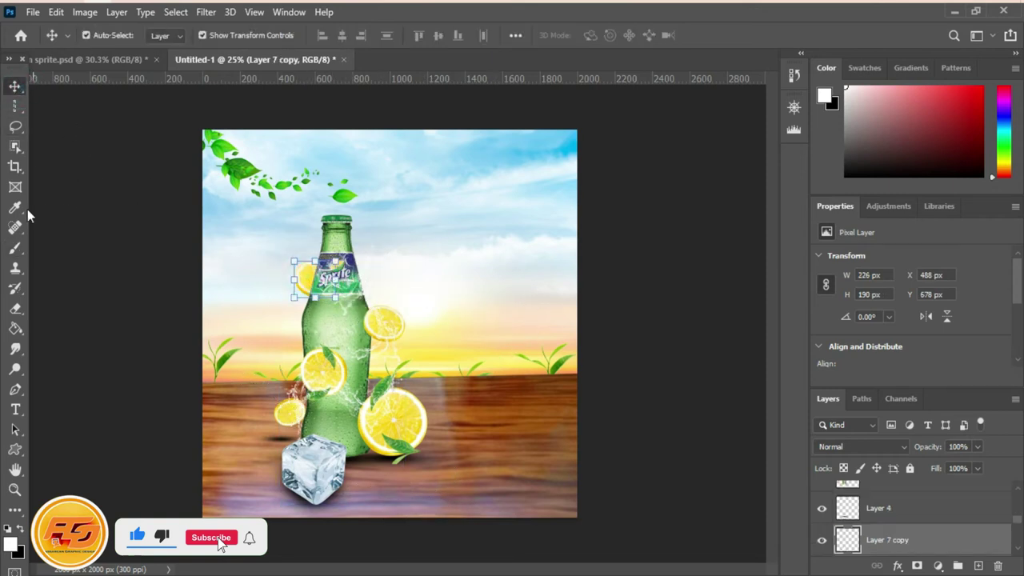
pyautogui.click(15, 247)
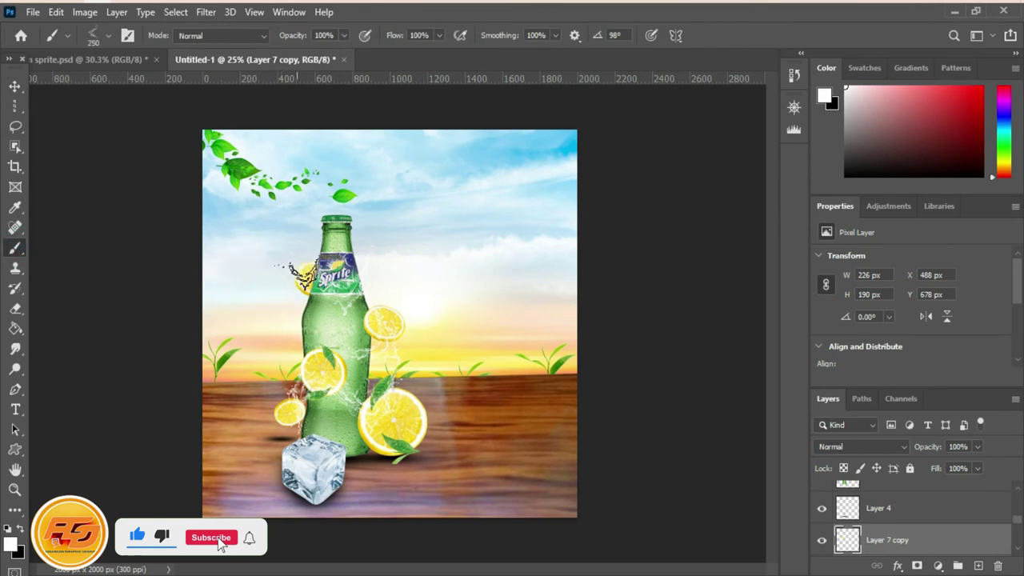
pyautogui.click(292, 273)
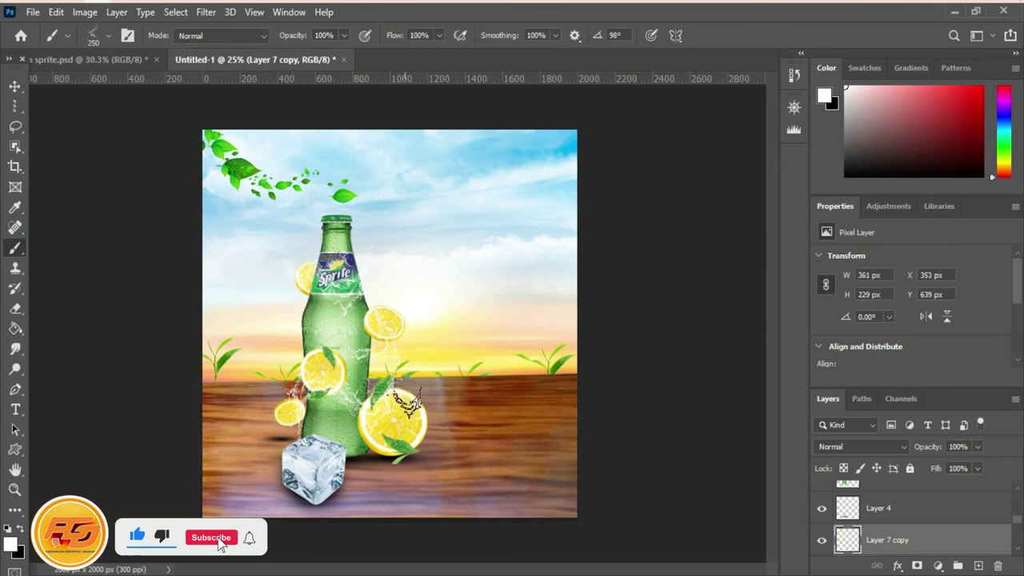
pyautogui.click(417, 428)
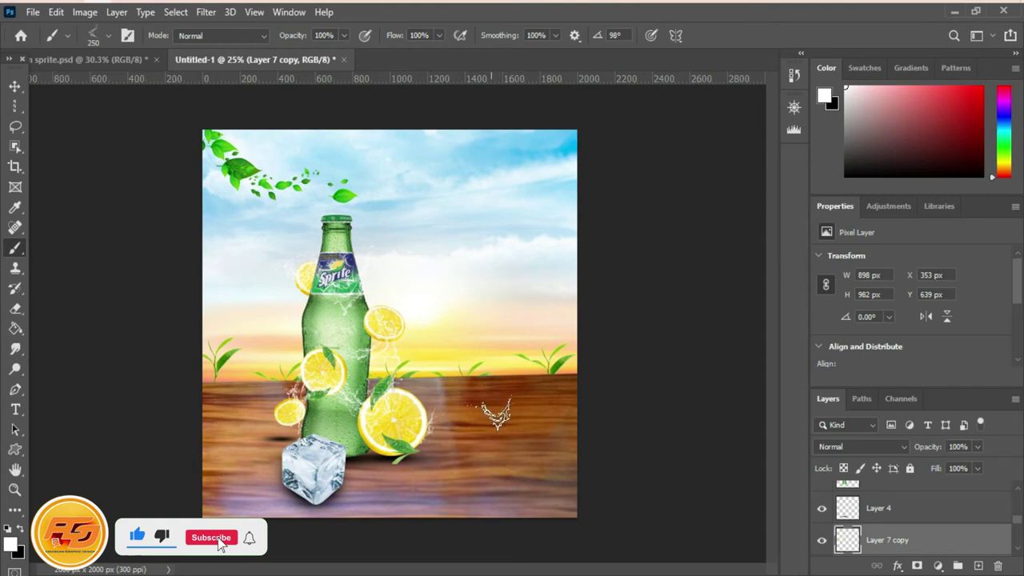
pyautogui.click(352, 452)
# Open pngwing.com (33).png and drag its lemon cluster into the Untitled-1 composite
pyautogui.click(20, 36)
pyautogui.scroll(-3, 430, 338)
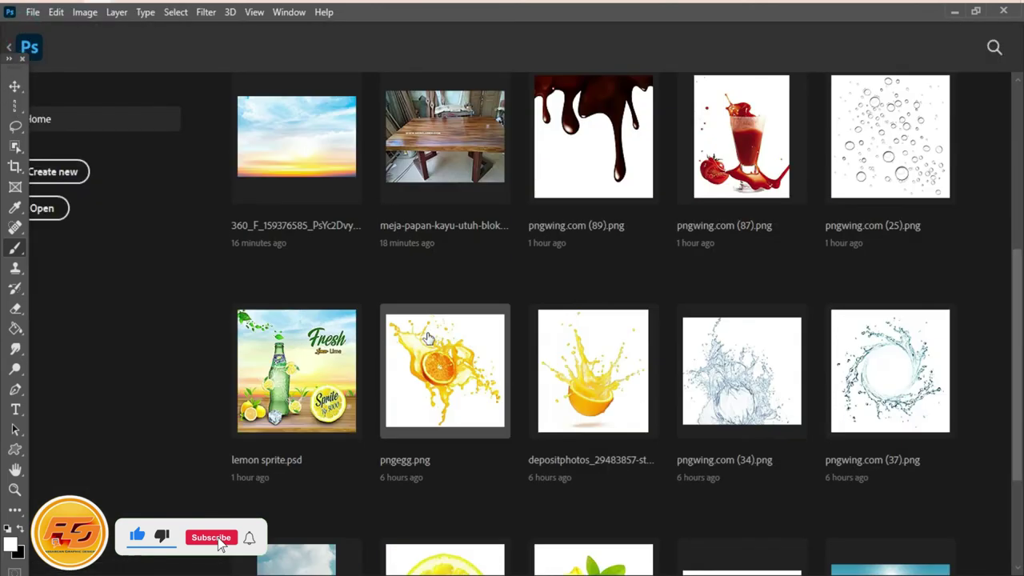
pyautogui.scroll(-3, 430, 339)
pyautogui.click(598, 416)
pyautogui.click(16, 86)
pyautogui.moveTo(376, 362)
pyautogui.mouseDown()
pyautogui.moveTo(88, 59)
pyautogui.moveTo(236, 238)
pyautogui.mouseUp()
pyautogui.moveTo(182, 64)
pyautogui.mouseDown()
pyautogui.moveTo(260, 424)
pyautogui.moveTo(220, 437)
pyautogui.mouseUp()
# Scale the lemons to about 32% and place them lower left beside the ice cube
pyautogui.hotkey('ctrl', 't')
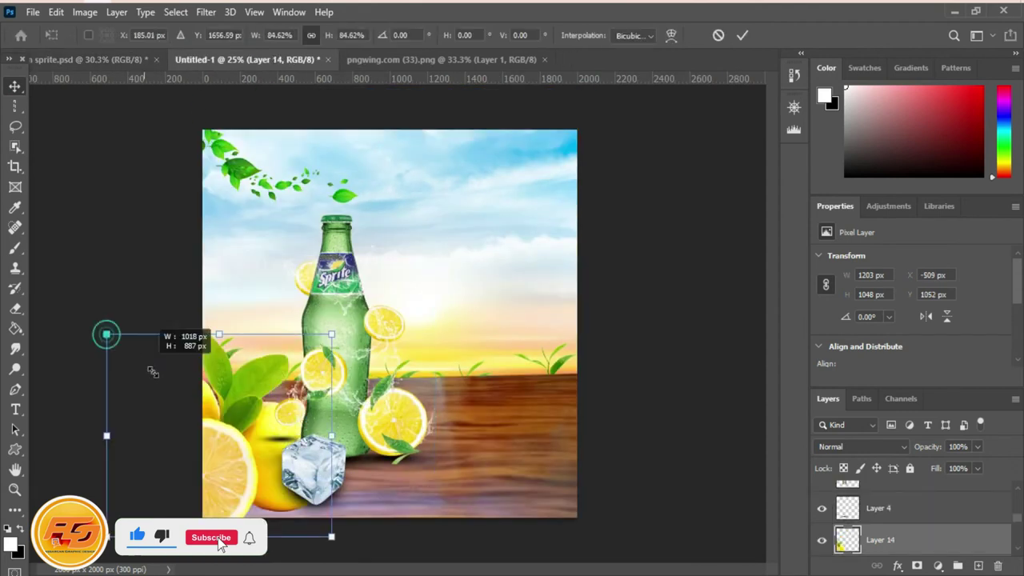
pyautogui.moveTo(107, 334); pyautogui.dragTo(190, 411)
pyautogui.moveTo(261, 474); pyautogui.dragTo(518, 417)
pyautogui.moveTo(524, 453); pyautogui.dragTo(260, 450)
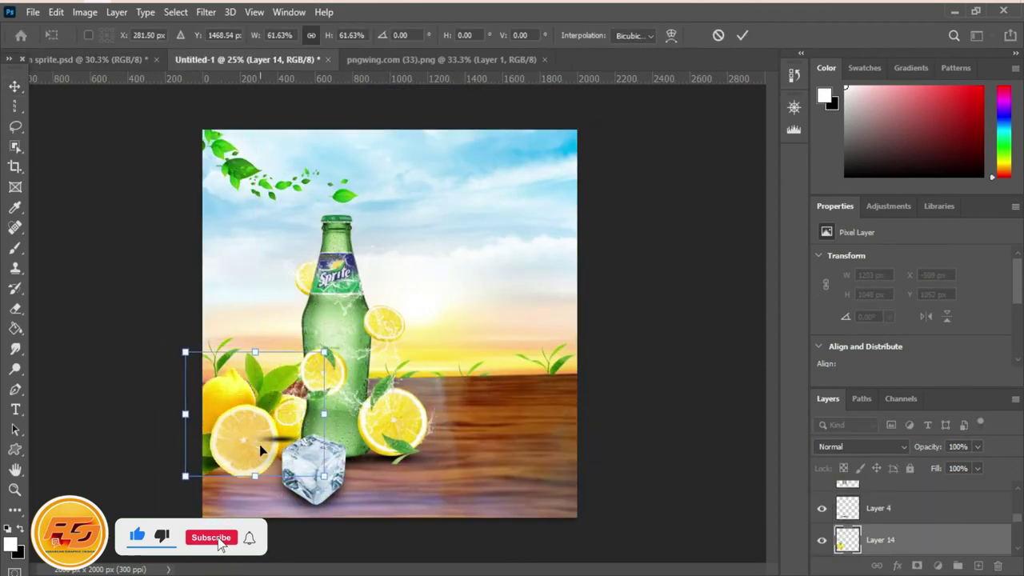
pyautogui.moveTo(323, 352); pyautogui.dragTo(269, 400)
pyautogui.moveTo(235, 437); pyautogui.dragTo(256, 446)
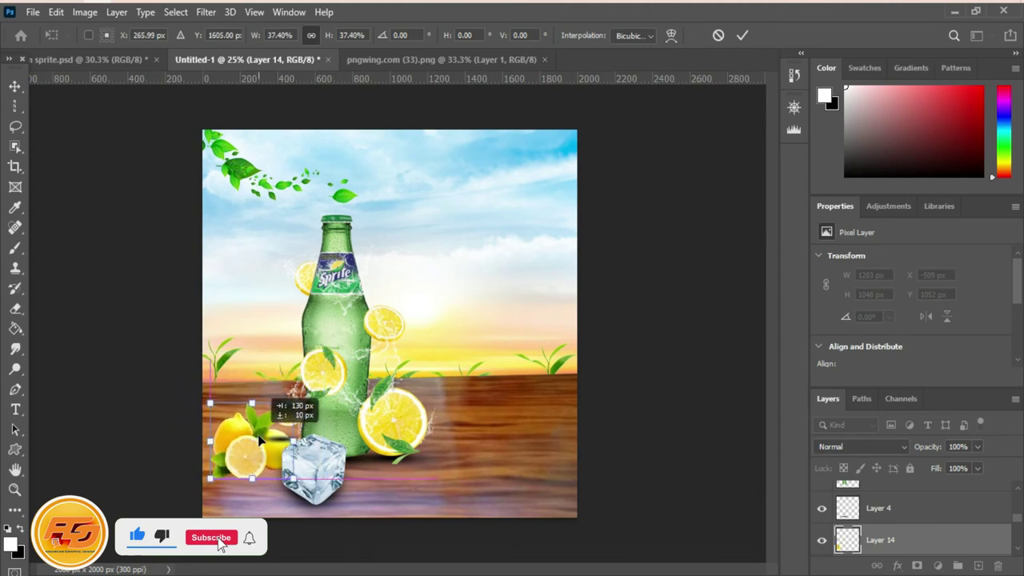
pyautogui.moveTo(296, 399); pyautogui.dragTo(276, 420)
pyautogui.click(15, 86)
pyautogui.click(676, 347)
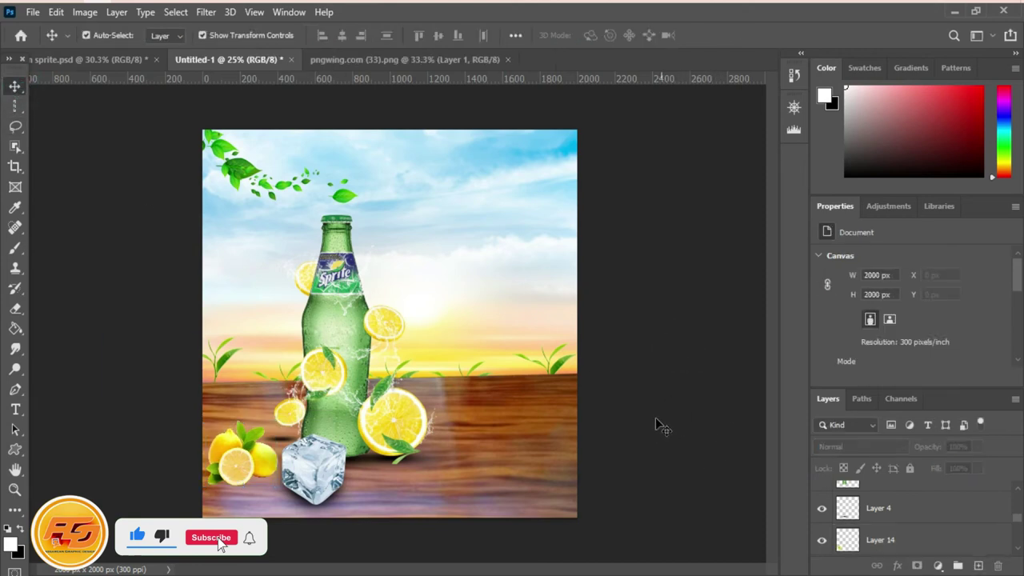
# With the lemon cluster's layer selected, load a soft round black brush
pyautogui.click(263, 478)
pyautogui.click(15, 248)
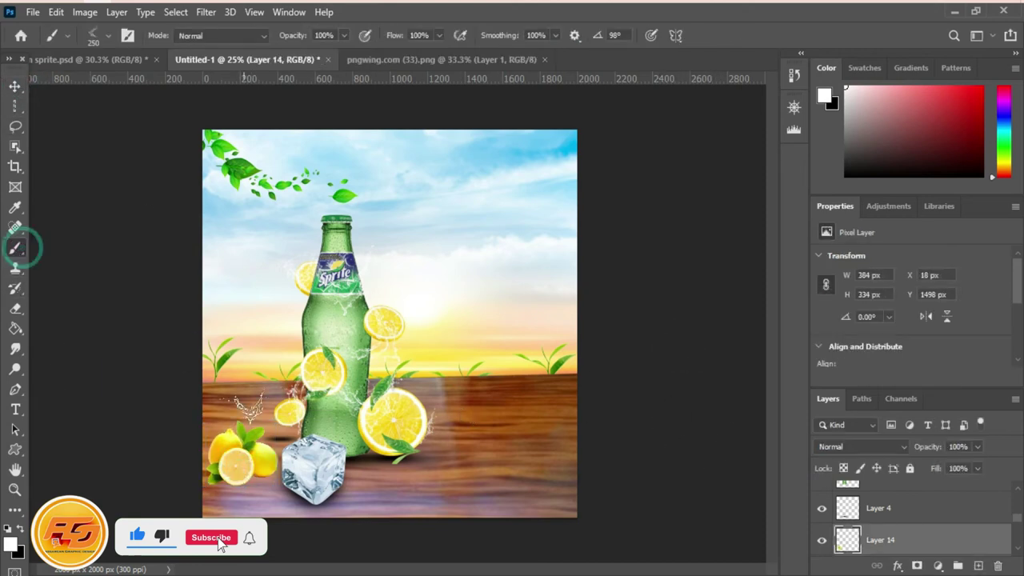
pyautogui.rightClick(244, 456)
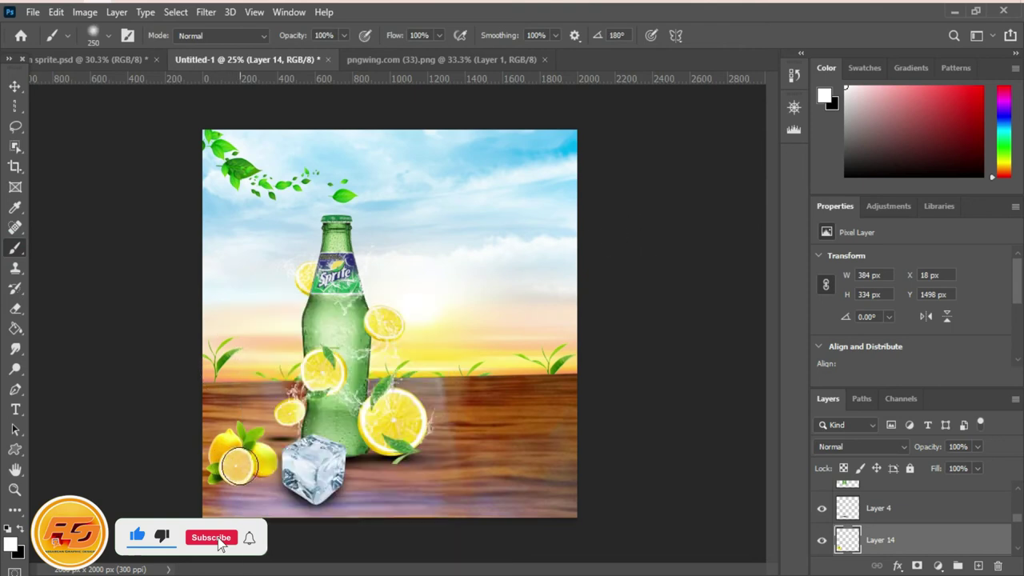
pyautogui.click(21, 526)
pyautogui.click(232, 463)
pyautogui.hotkey('ctrl', 'z')
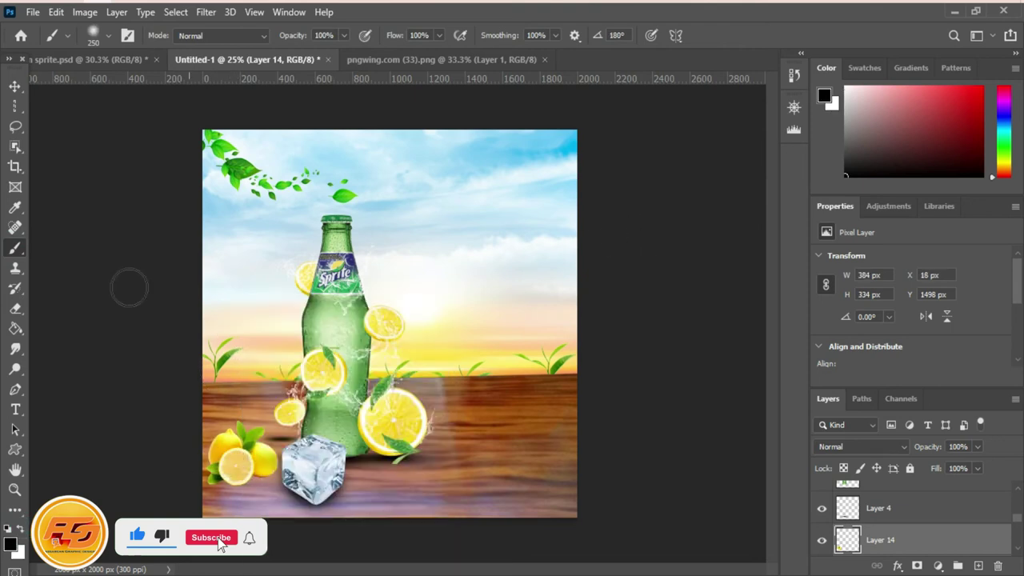
pyautogui.press('v')
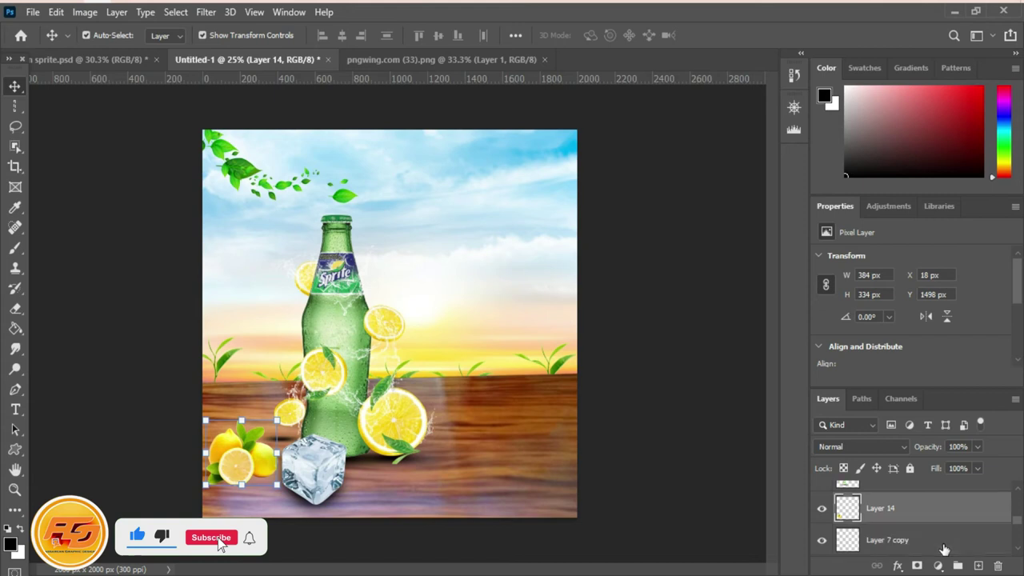
# Add a new layer beneath the lemons and paint a soft shadow under the cluster
pyautogui.click(977, 565)
pyautogui.click(15, 247)
pyautogui.moveTo(228, 468)
pyautogui.mouseDown()
pyautogui.moveTo(263, 441)
pyautogui.moveTo(256, 460)
pyautogui.mouseUp()
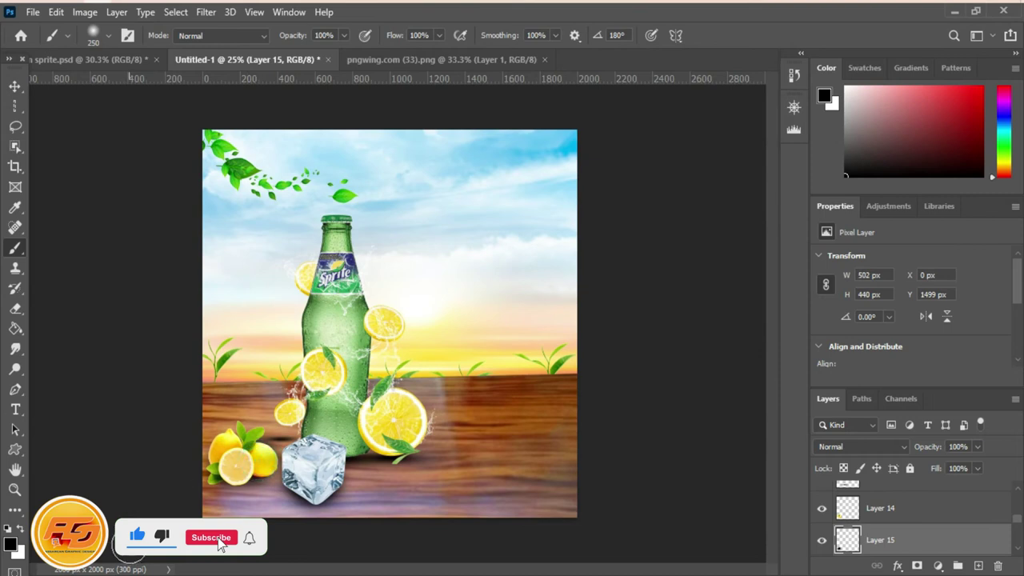
pyautogui.moveTo(234, 464); pyautogui.dragTo(217, 474)
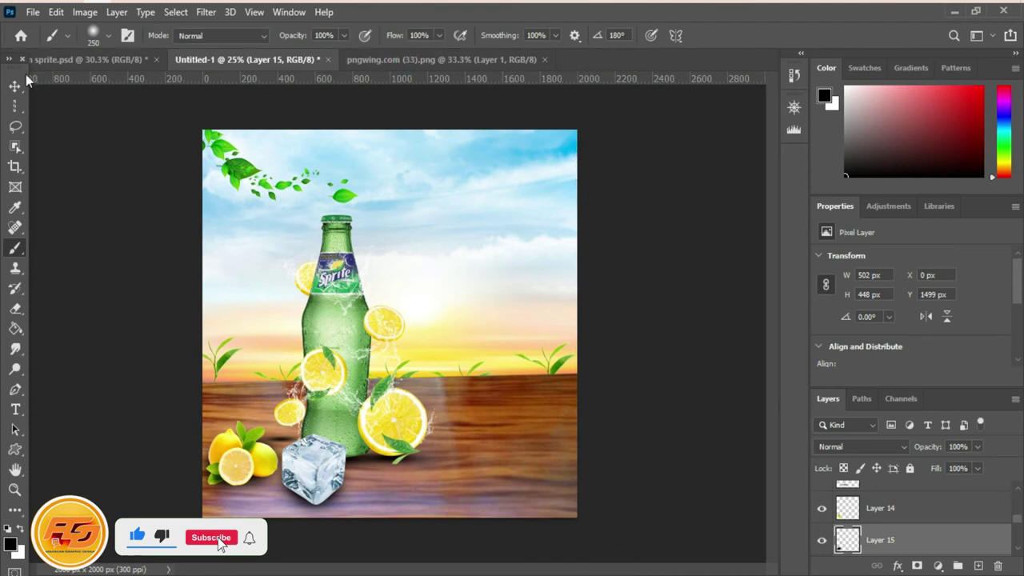
# Add a new layer above the bottle and paint over the lemon behind it
pyautogui.press('v')
pyautogui.hotkey('alt', '[')
pyautogui.hotkey('alt', '[')
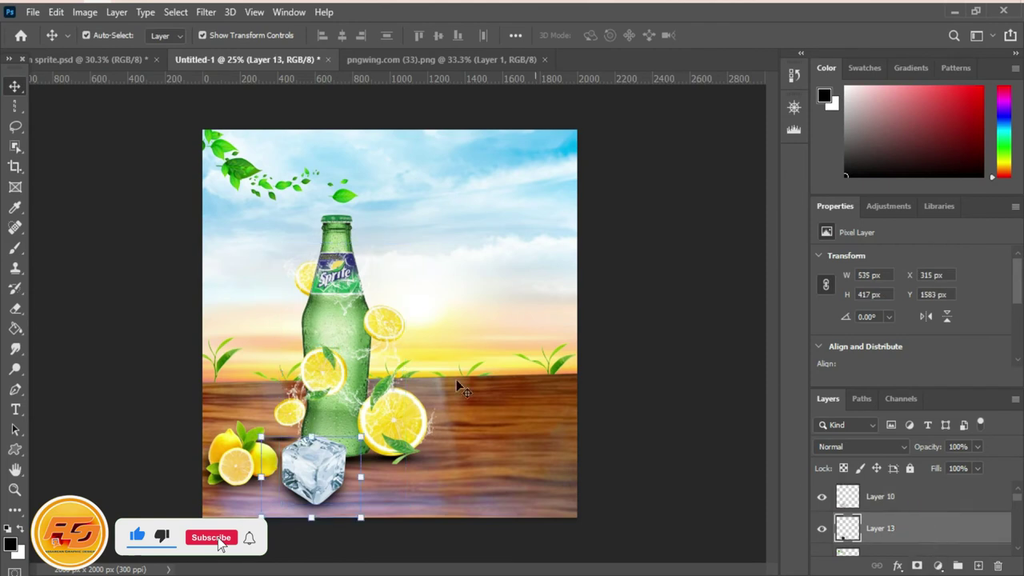
pyautogui.hotkey('alt', '[')
pyautogui.click(921, 538)
pyautogui.click(977, 566)
pyautogui.click(15, 247)
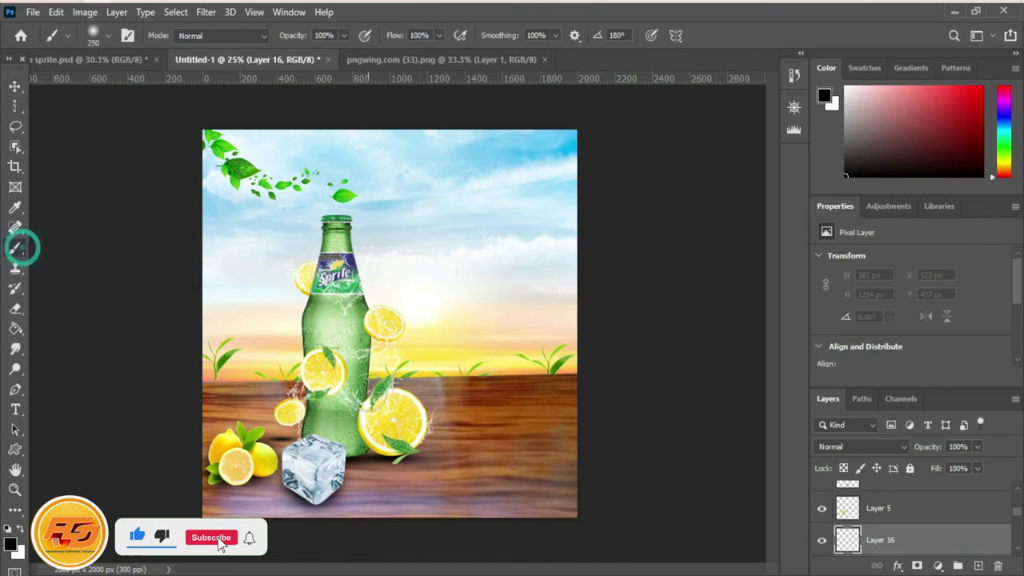
pyautogui.click(322, 368)
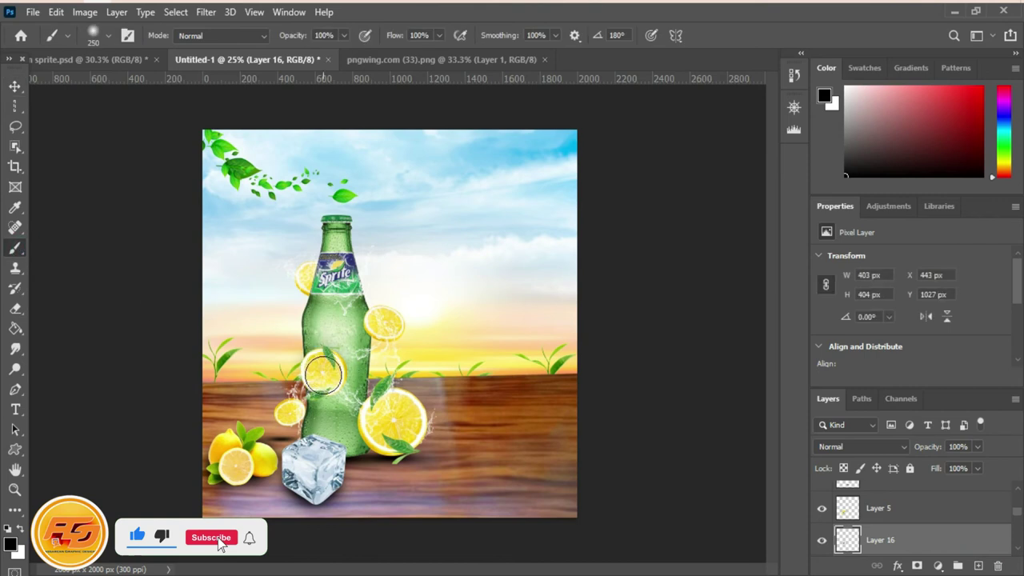
pyautogui.moveTo(322, 374); pyautogui.dragTo(318, 382)
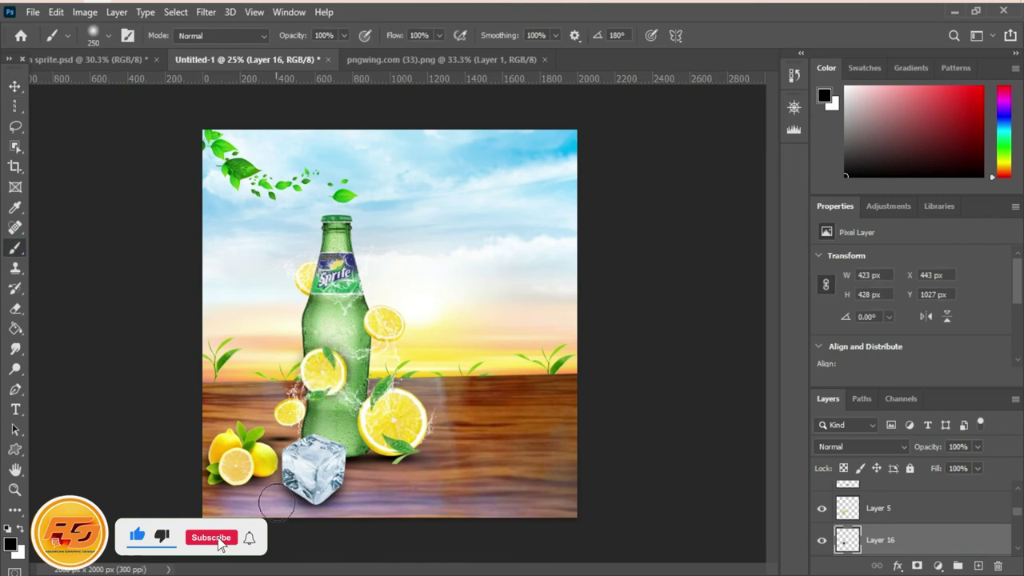
# Add a layer under the right lemon slice and paint around it with a smaller brush
pyautogui.press('v')
pyautogui.click(385, 320)
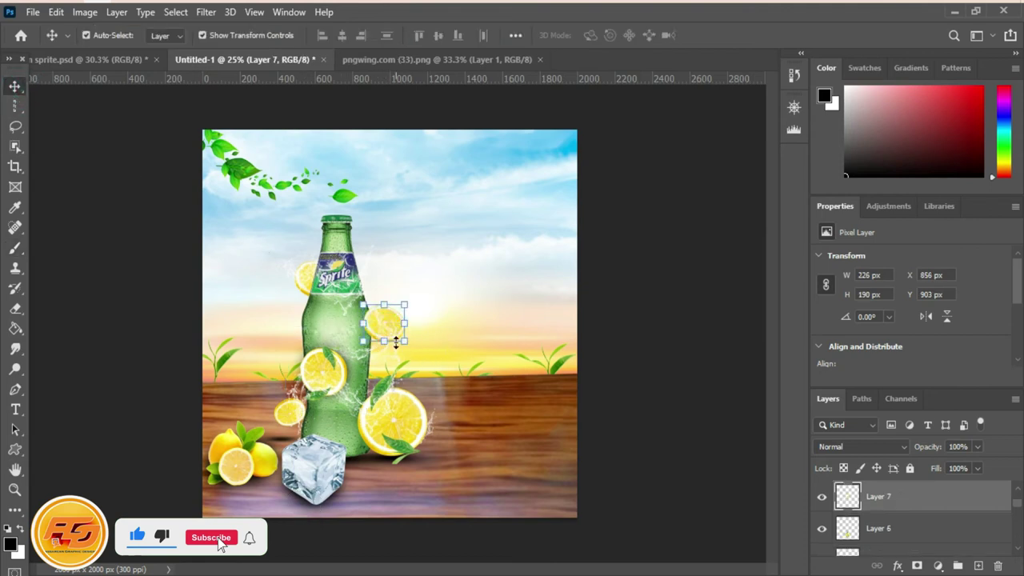
pyautogui.press('b')
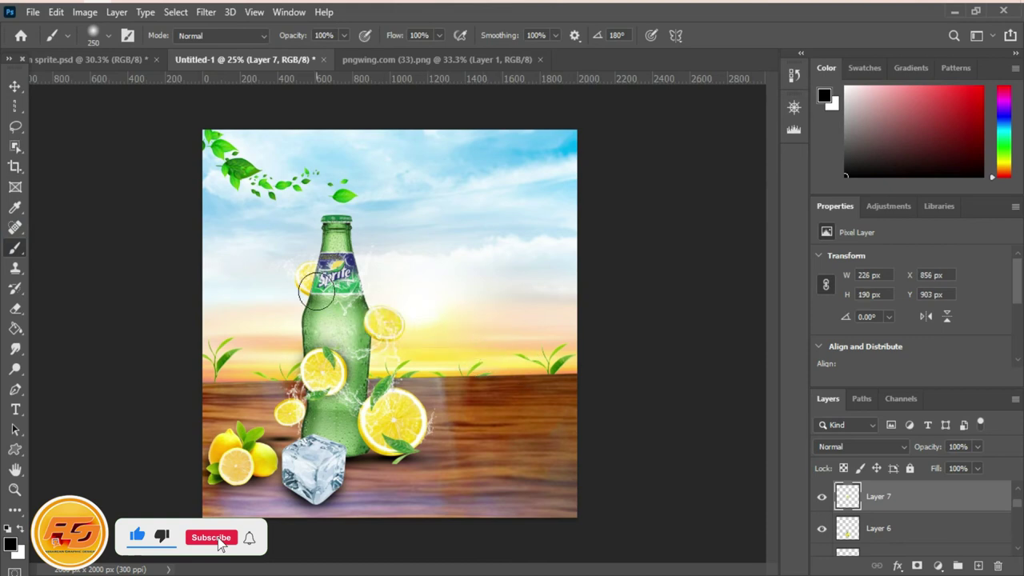
pyautogui.click(17, 86)
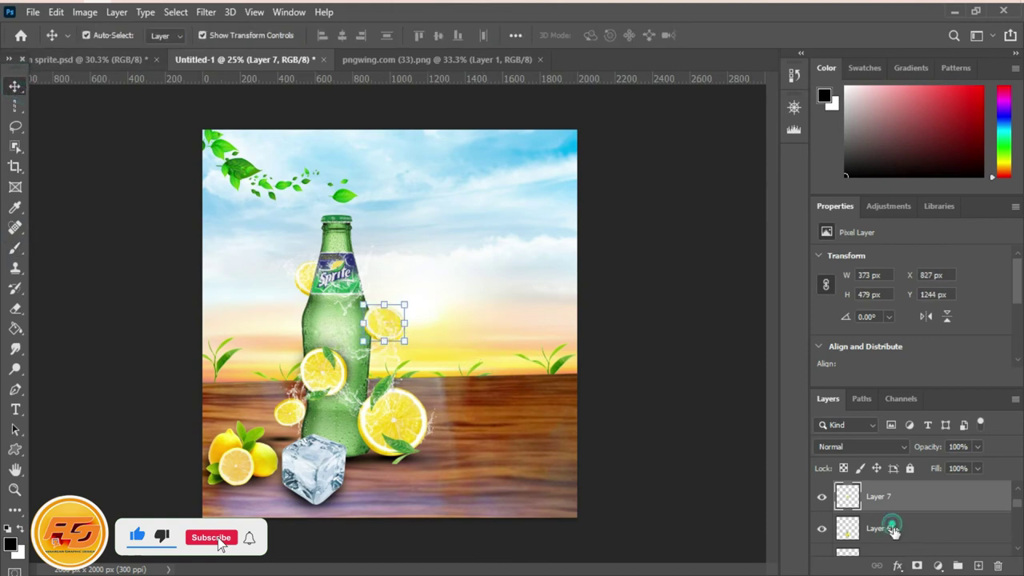
pyautogui.moveTo(887, 524); pyautogui.dragTo(976, 563)
pyautogui.click(15, 247)
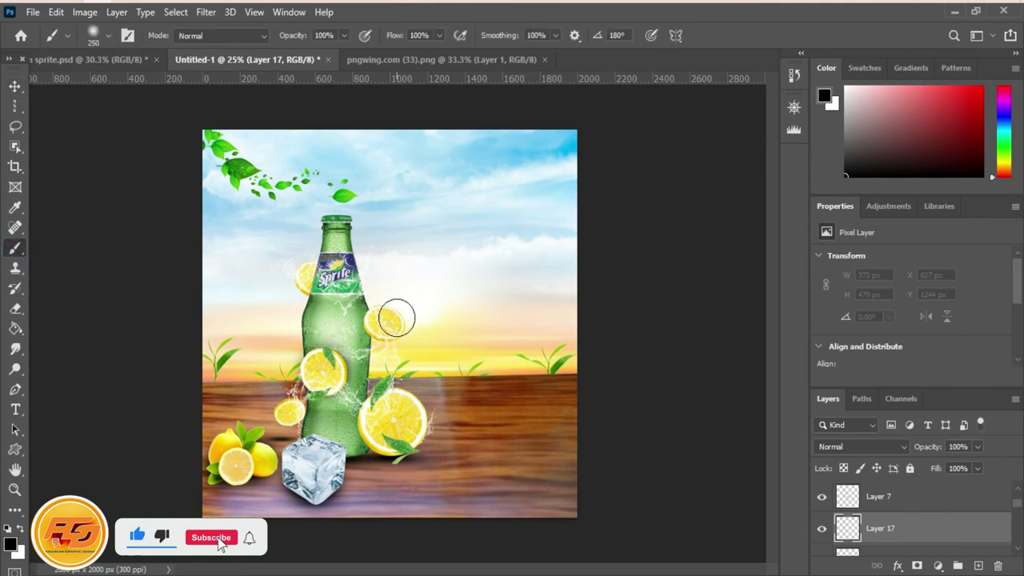
pyautogui.press('[')
pyautogui.press('[')
pyautogui.press('[')
pyautogui.click(380, 320)
pyautogui.moveTo(372, 316)
pyautogui.mouseDown()
pyautogui.moveTo(373, 334)
pyautogui.moveTo(372, 320)
pyautogui.mouseUp()
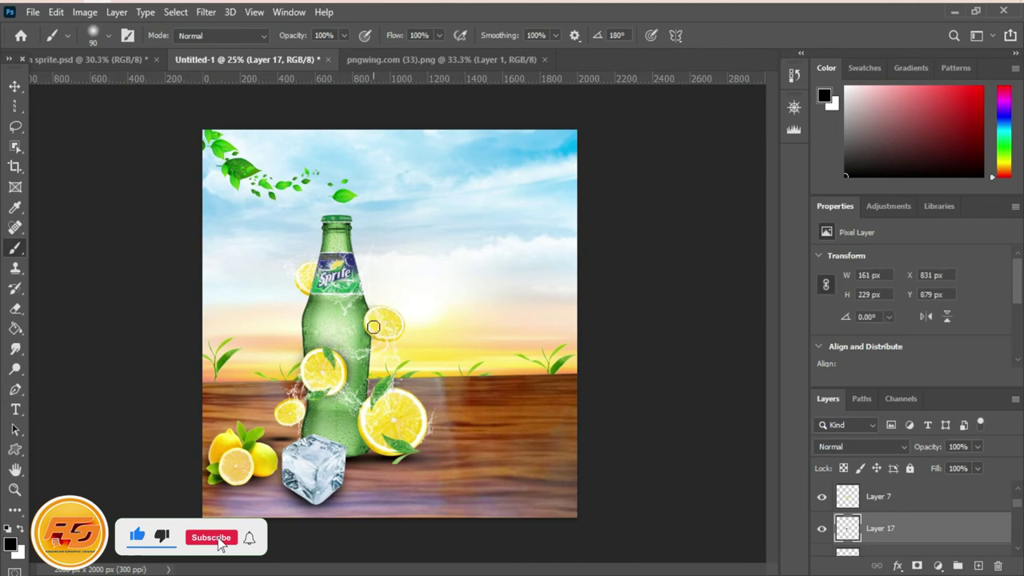
pyautogui.scroll(3, 376, 322)
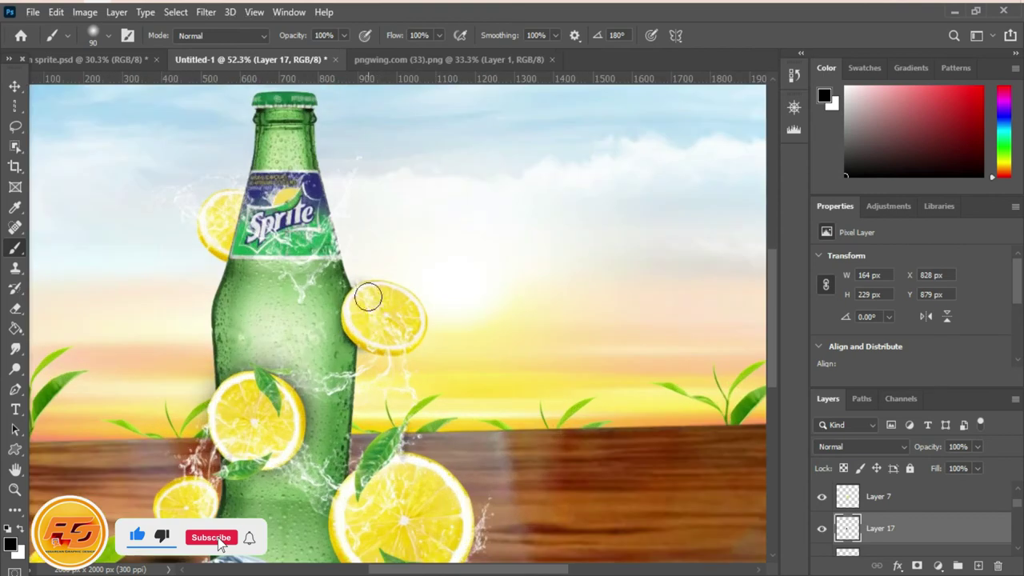
pyautogui.moveTo(356, 319); pyautogui.dragTo(357, 297)
pyautogui.scroll(-3, 499, 427)
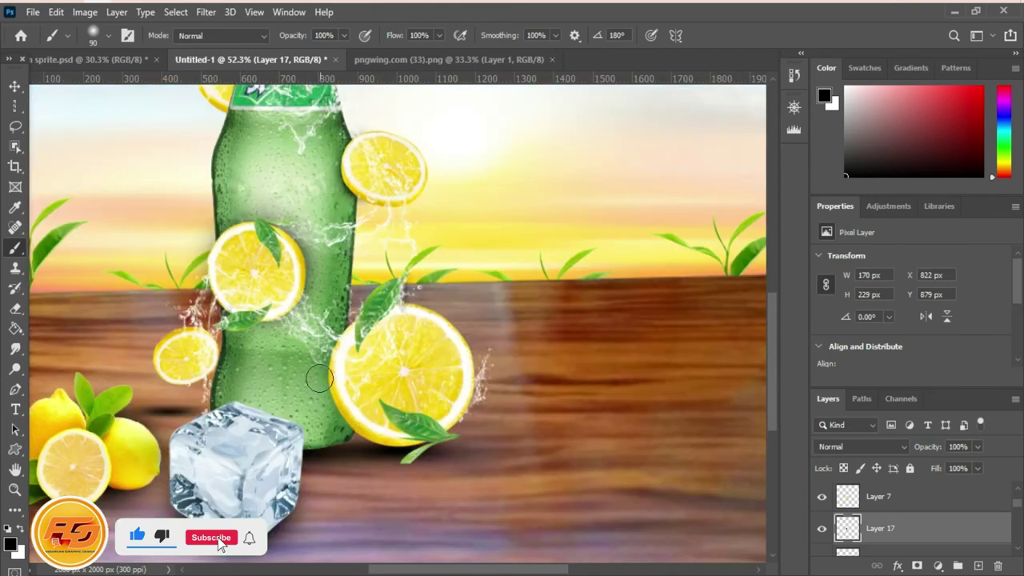
# Return to Layer 16 and try erasing paint right of the bottle, undoing it
pyautogui.click(14, 85)
pyautogui.click(288, 263)
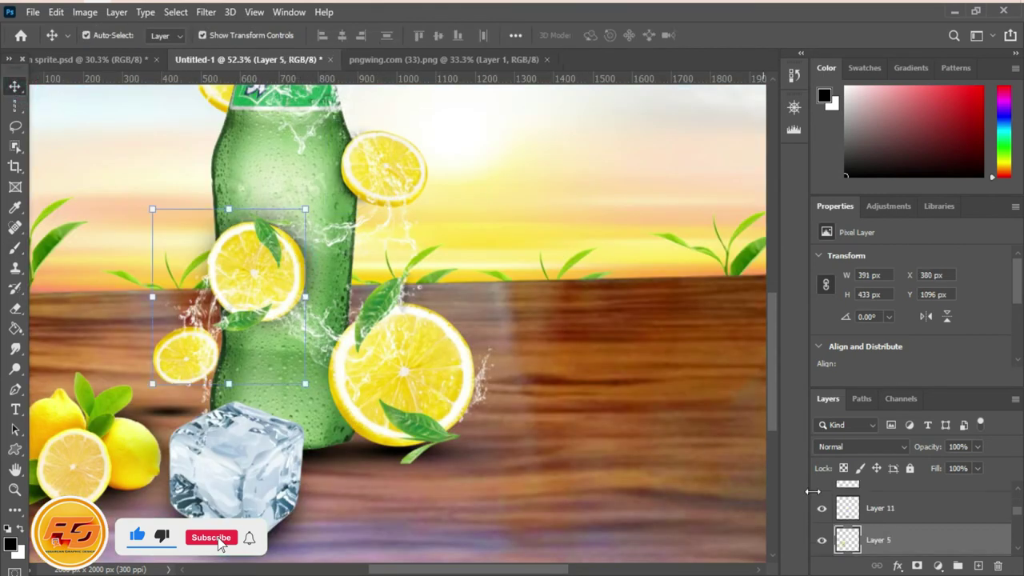
pyautogui.scroll(-2, 901, 548)
pyautogui.click(888, 509)
pyautogui.press('b')
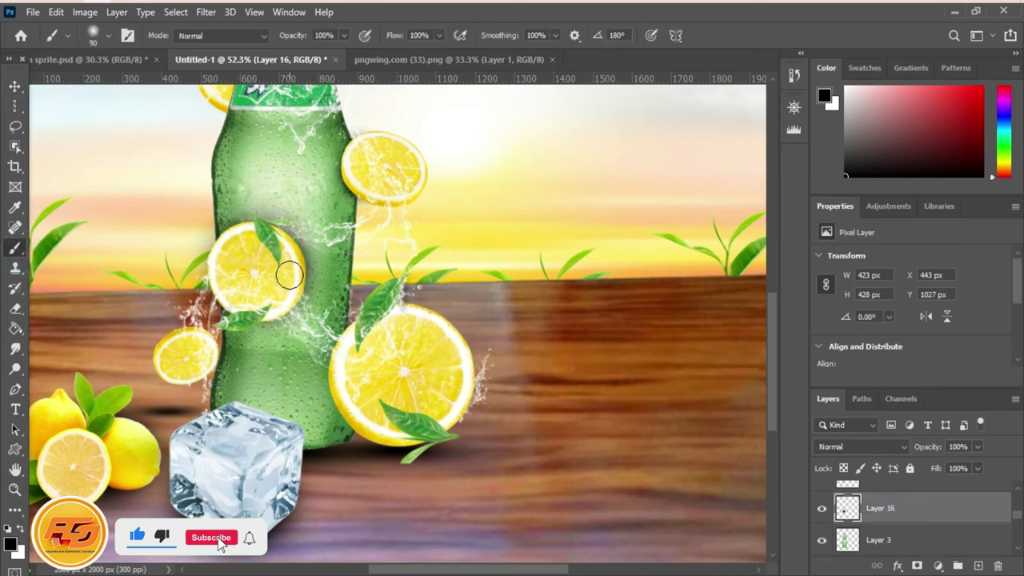
pyautogui.click(14, 307)
pyautogui.moveTo(342, 225)
pyautogui.mouseDown()
pyautogui.moveTo(366, 229)
pyautogui.moveTo(368, 250)
pyautogui.moveTo(432, 274)
pyautogui.moveTo(440, 299)
pyautogui.mouseUp()
pyautogui.hotkey('ctrl', 'z')
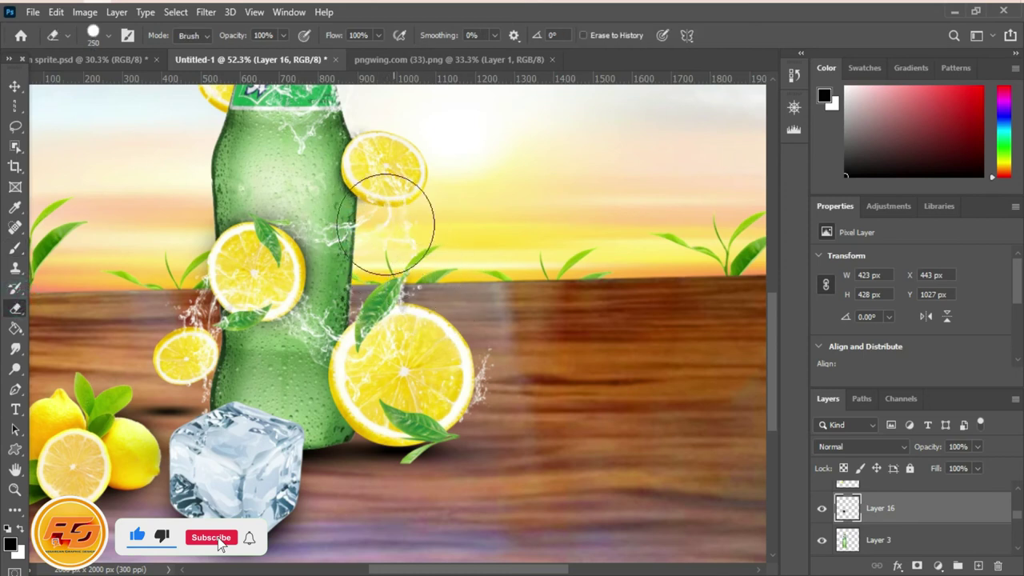
# Lower the eraser hardness and softly erase the excess paint near the bottle
pyautogui.rightClick(364, 224)
pyautogui.click(529, 297)
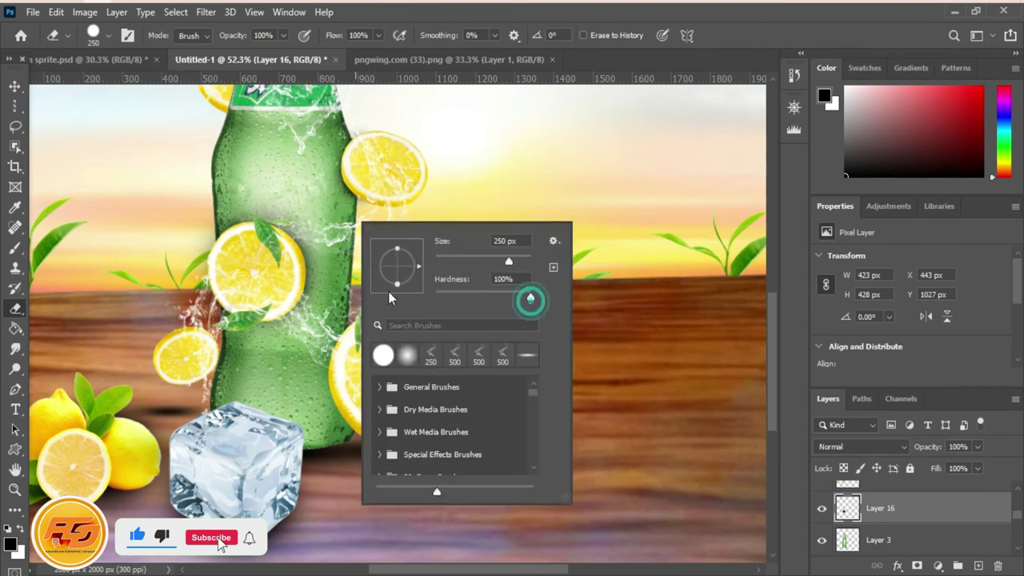
pyautogui.moveTo(529, 297); pyautogui.dragTo(406, 297)
pyautogui.press('Return')
pyautogui.moveTo(320, 183)
pyautogui.mouseDown()
pyautogui.moveTo(356, 272)
pyautogui.moveTo(389, 263)
pyautogui.mouseUp()
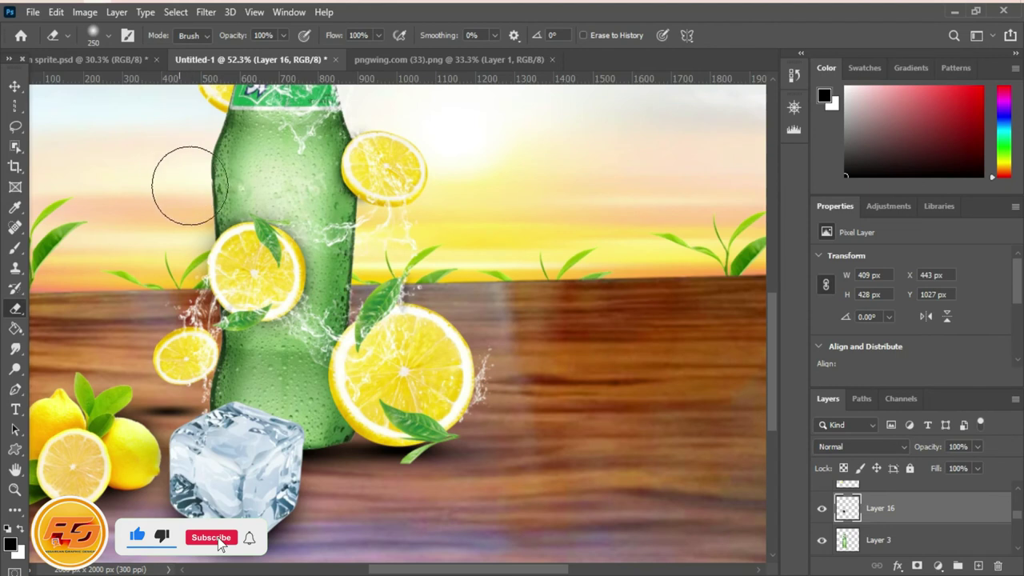
pyautogui.scroll(-1, 736, 350)
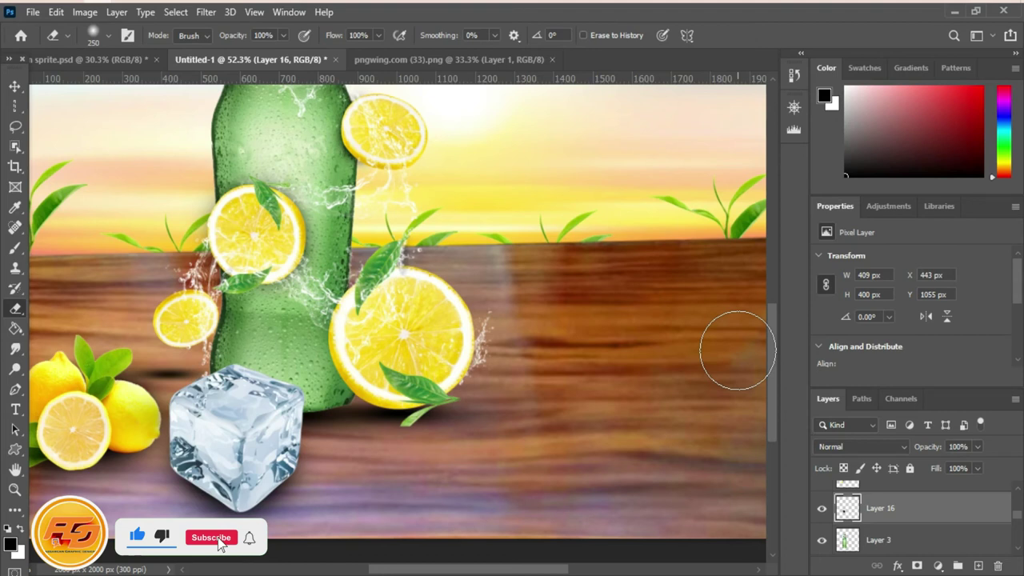
# On a new layer, paint a faint stroke along the big lemon slice's left edge
pyautogui.click(15, 85)
pyautogui.click(396, 364)
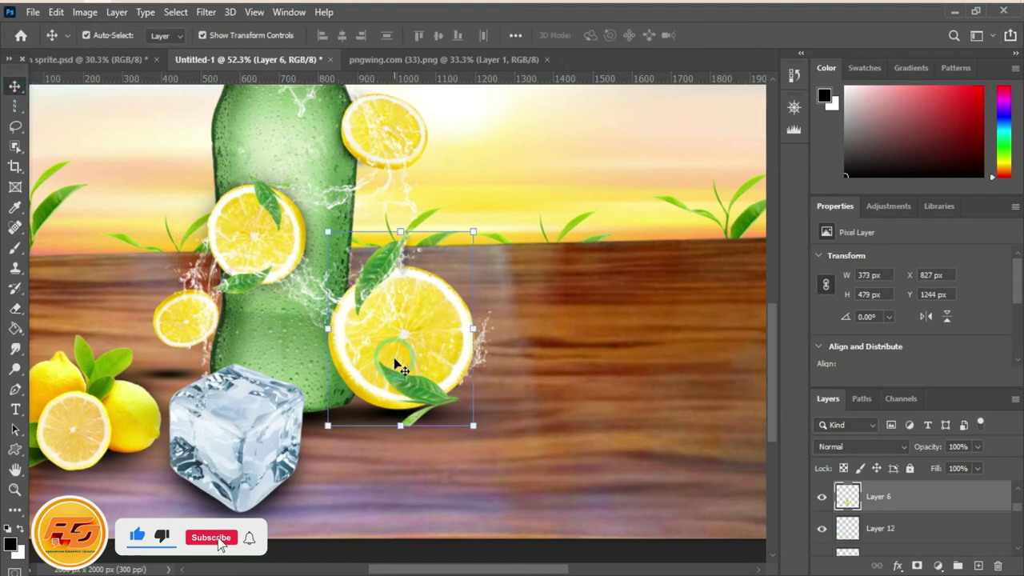
pyautogui.click(900, 528)
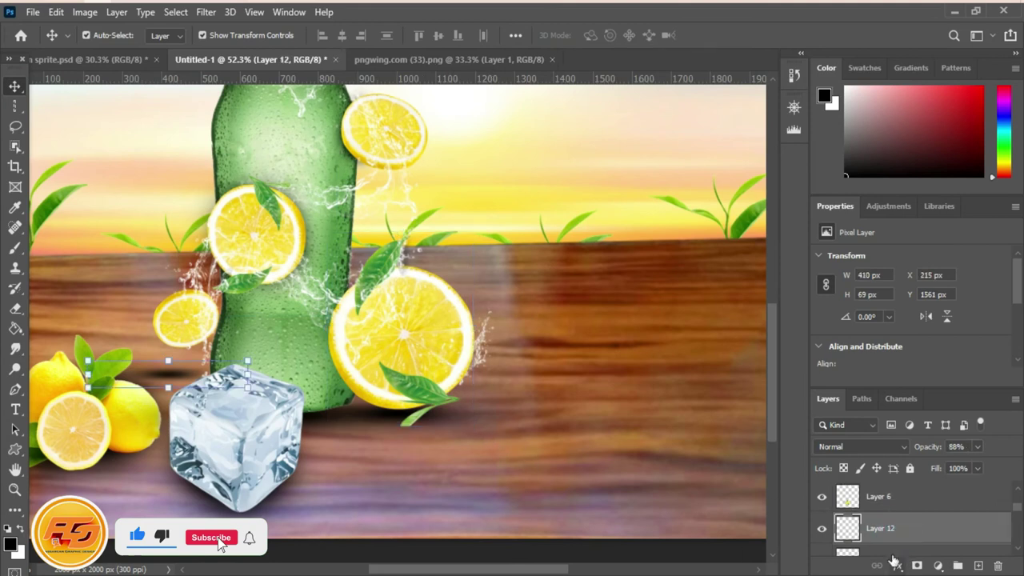
pyautogui.click(958, 565)
pyautogui.click(14, 246)
pyautogui.moveTo(348, 314)
pyautogui.mouseDown()
pyautogui.moveTo(355, 361)
pyautogui.moveTo(342, 340)
pyautogui.mouseUp()
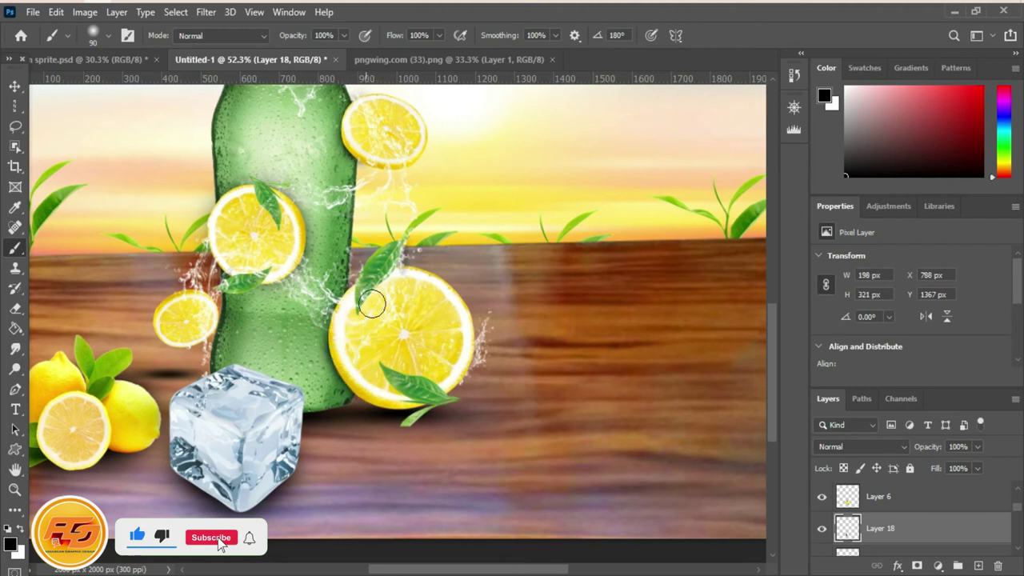
# Review the ice-cube and bottom-left lemon layers, ending with Layer 10 selected
pyautogui.click(16, 85)
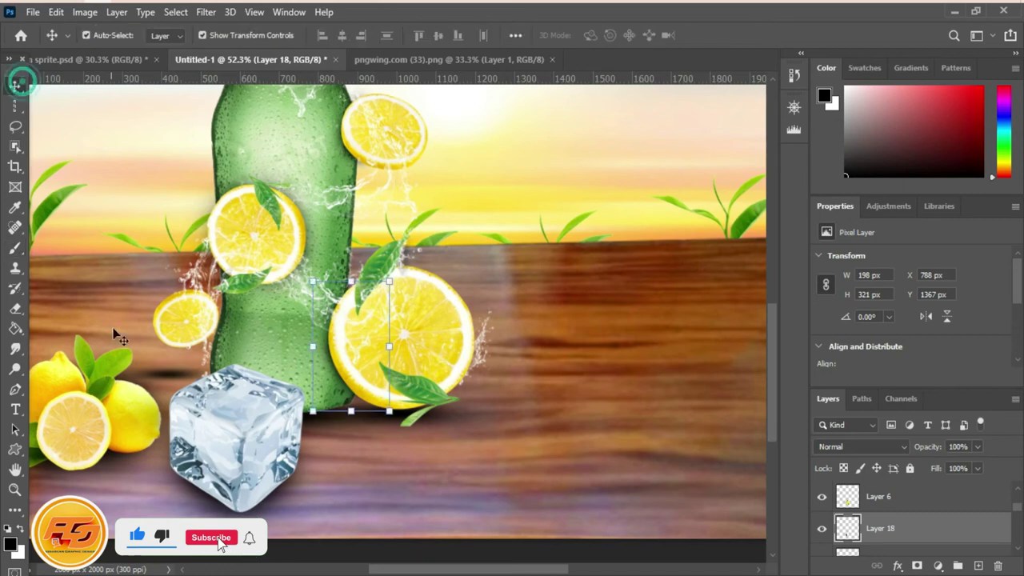
pyautogui.click(117, 336)
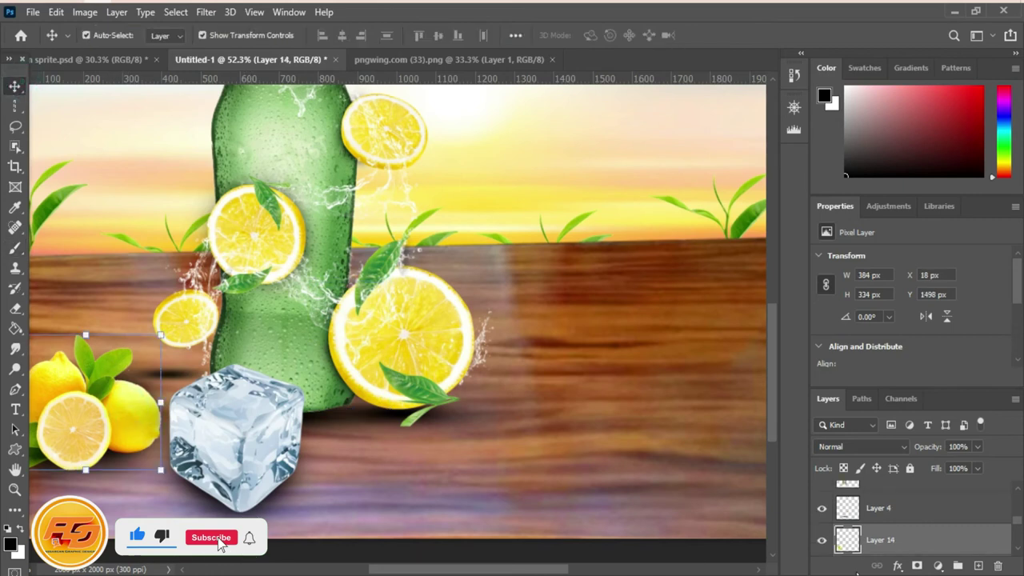
pyautogui.click(16, 247)
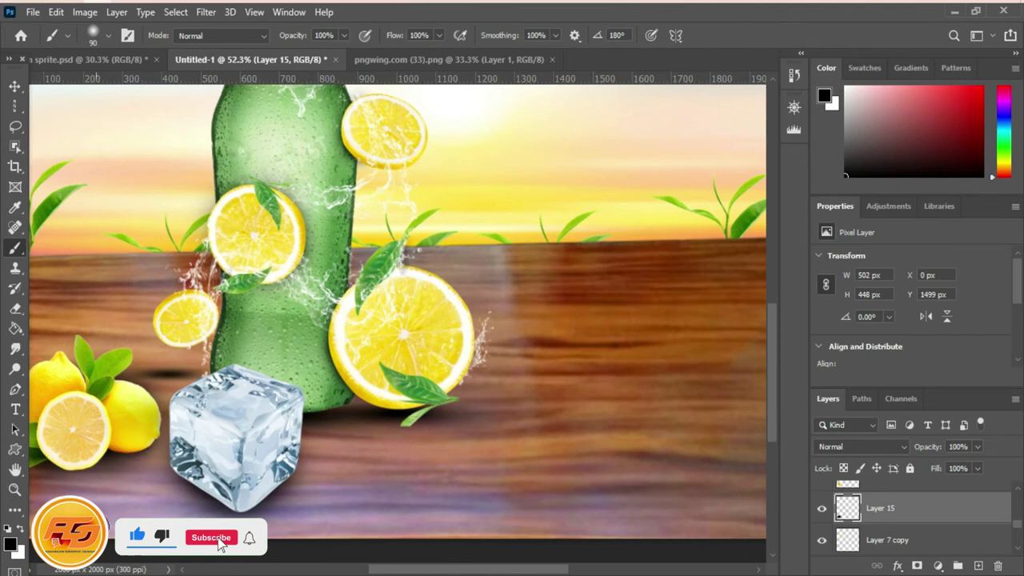
pyautogui.scroll(-2, 458, 314)
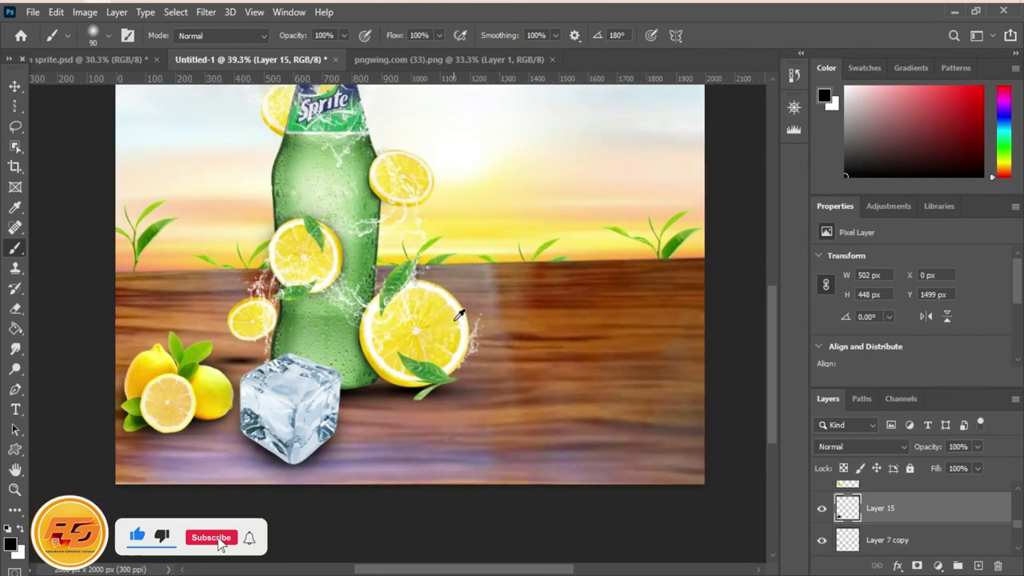
pyautogui.scroll(-2, 458, 314)
pyautogui.scroll(-1, 646, 345)
pyautogui.scroll(3, 640, 336)
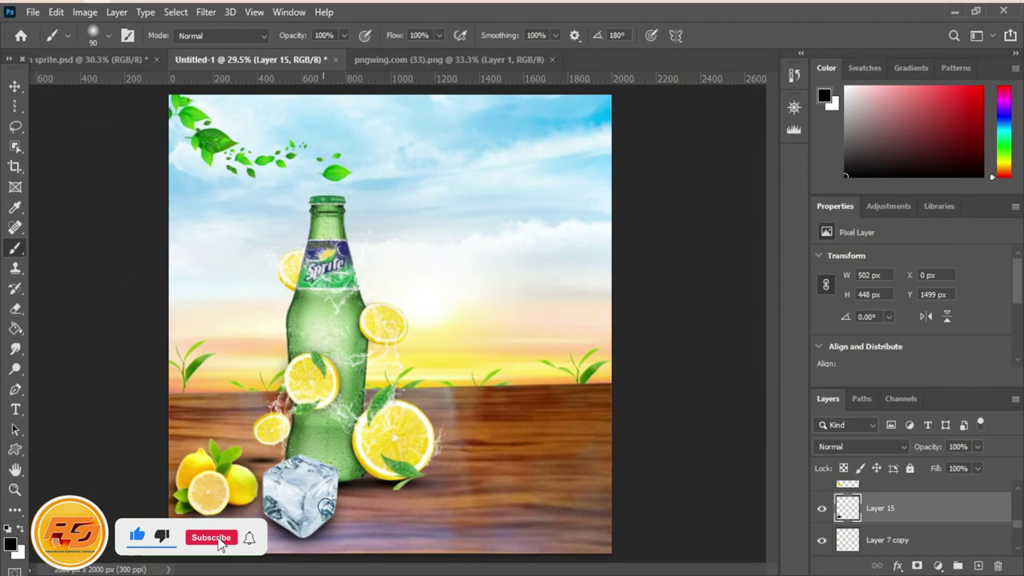
pyautogui.press('v')
pyautogui.click(216, 497)
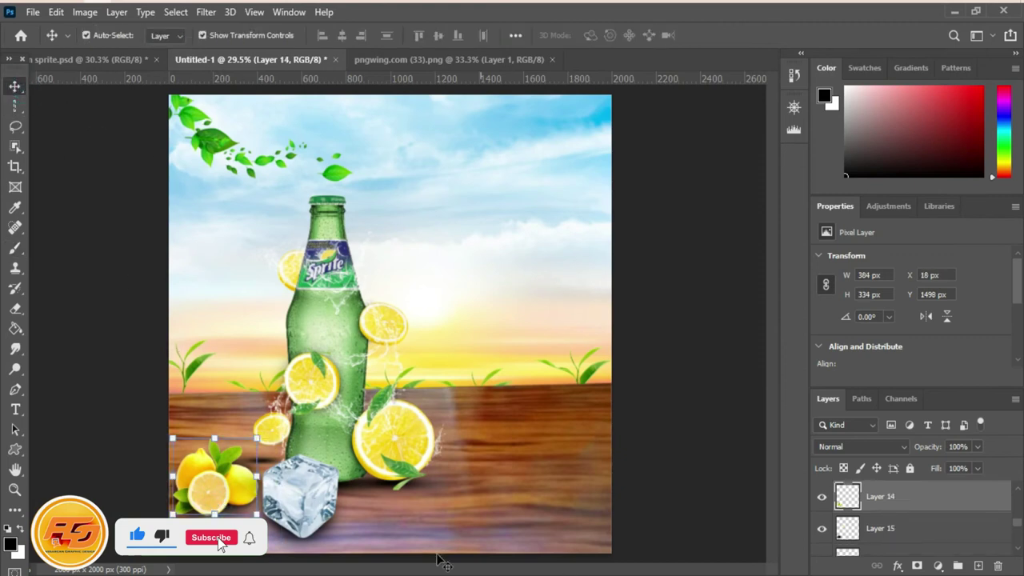
pyautogui.click(15, 247)
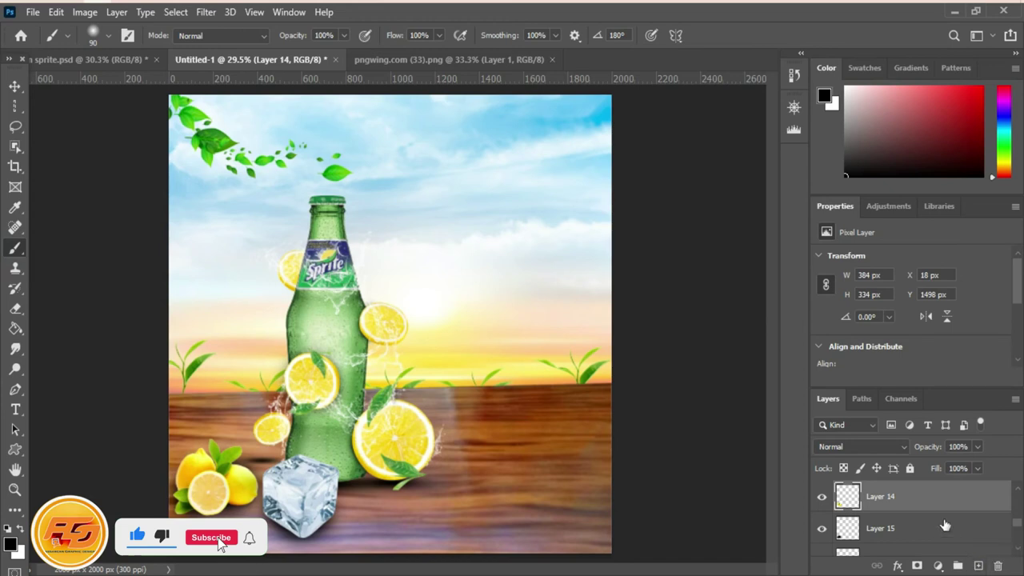
pyautogui.scroll(-3, 943, 532)
pyautogui.click(911, 497)
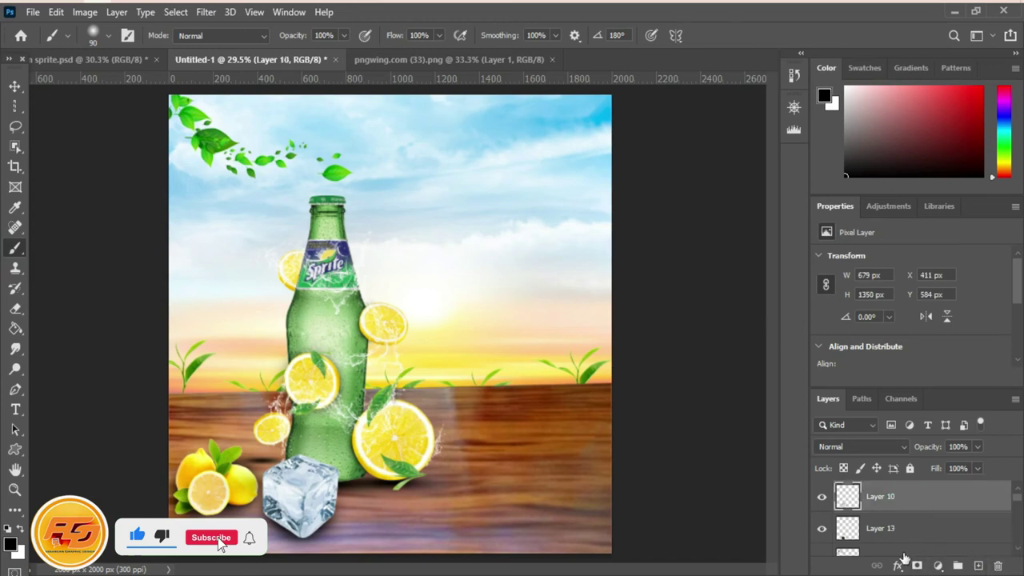
# Add a black Color Fill 1 layer and invert its mask to hide it
pyautogui.click(937, 566)
pyautogui.click(920, 291)
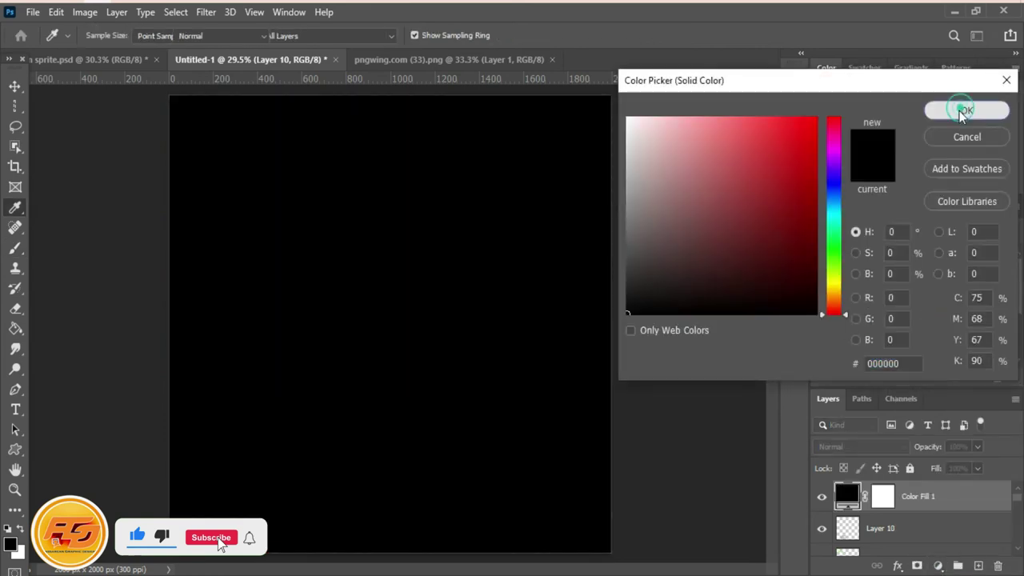
pyautogui.click(965, 110)
pyautogui.click(882, 496)
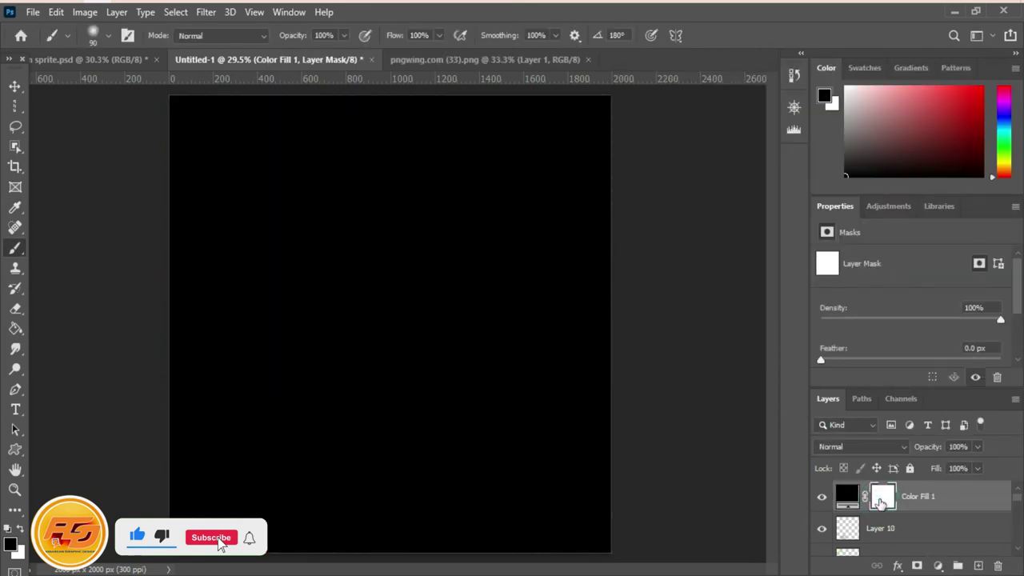
pyautogui.hotkey('ctrl', 'i')
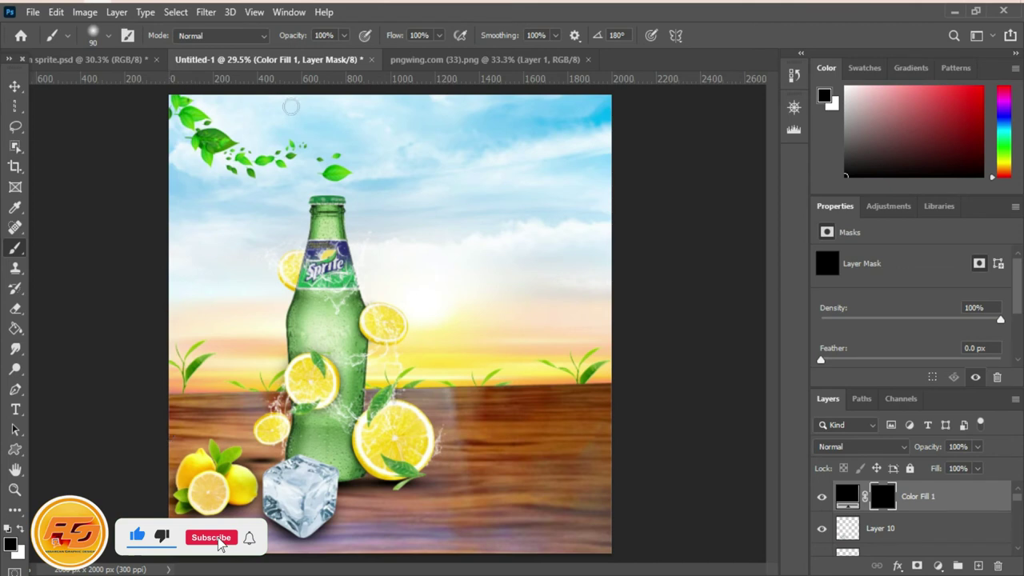
# Paint the mask near the ice cube with a large white 9%-opacity brush, then show pngwing.com (33).png
pyautogui.press(']')
pyautogui.click(22, 528)
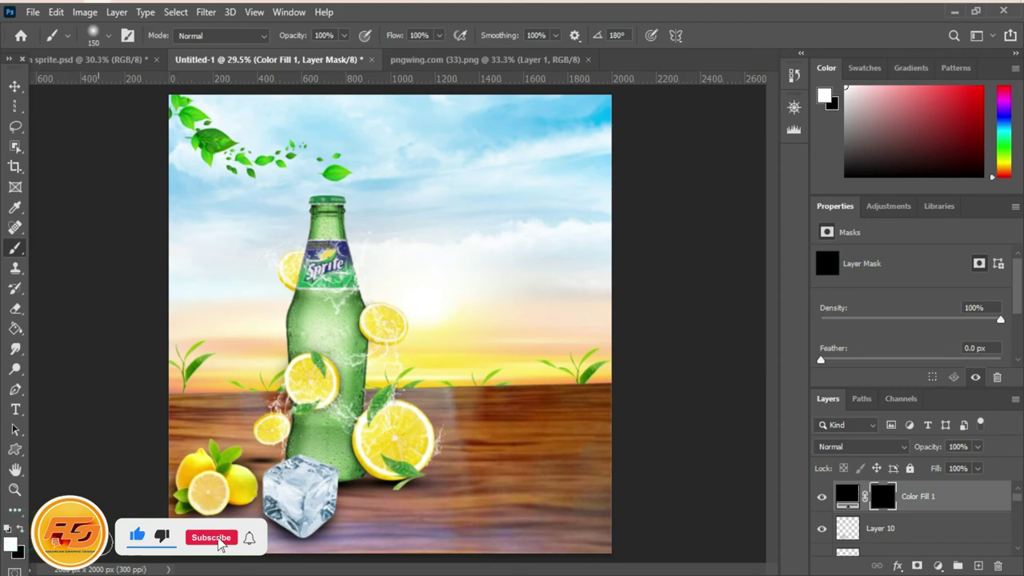
pyautogui.press(']')
pyautogui.click(344, 35)
pyautogui.moveTo(350, 52); pyautogui.dragTo(281, 53)
pyautogui.click(202, 506)
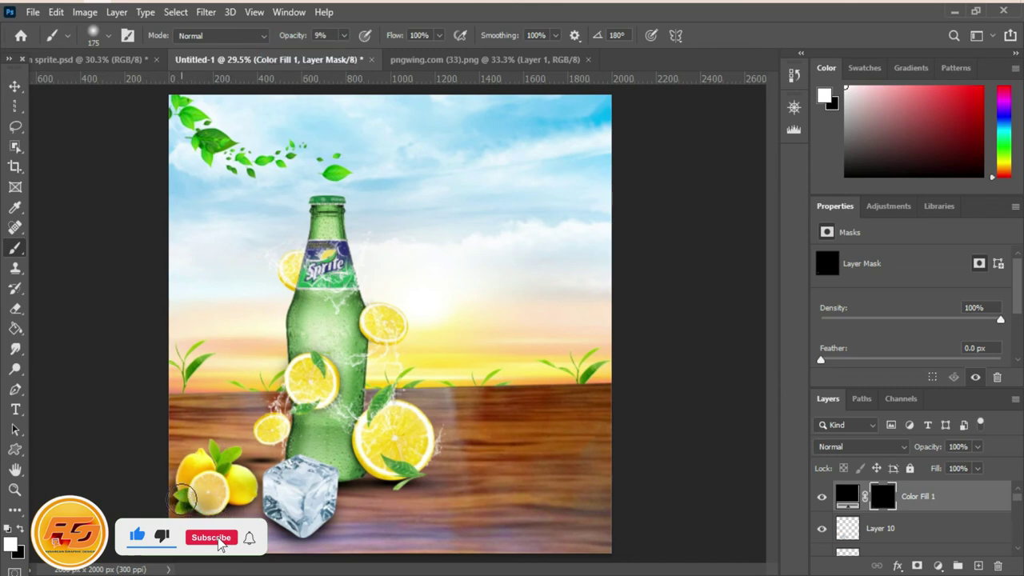
pyautogui.moveTo(268, 504)
pyautogui.mouseDown()
pyautogui.moveTo(446, 489)
pyautogui.moveTo(462, 521)
pyautogui.mouseUp()
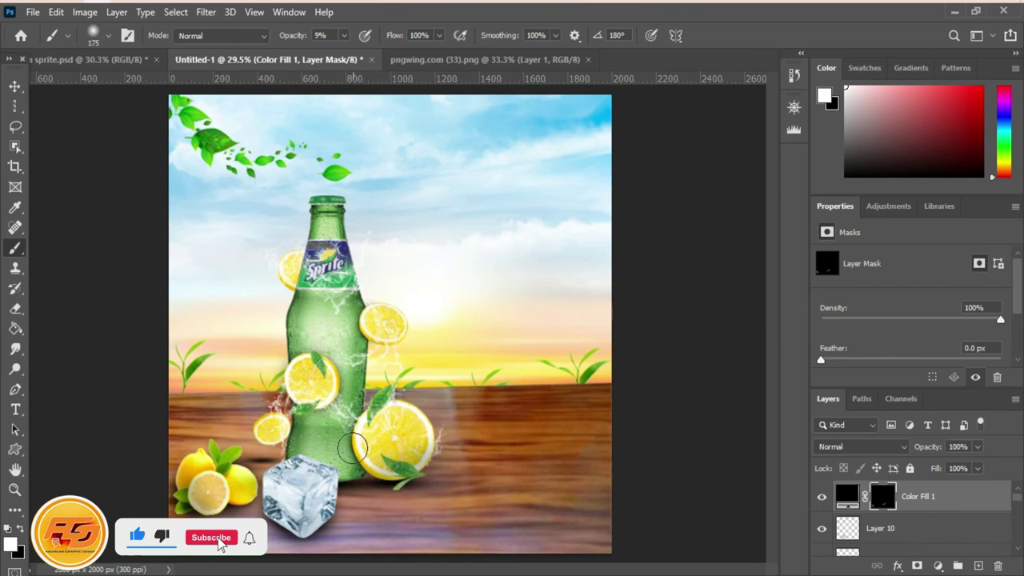
pyautogui.click(474, 59)
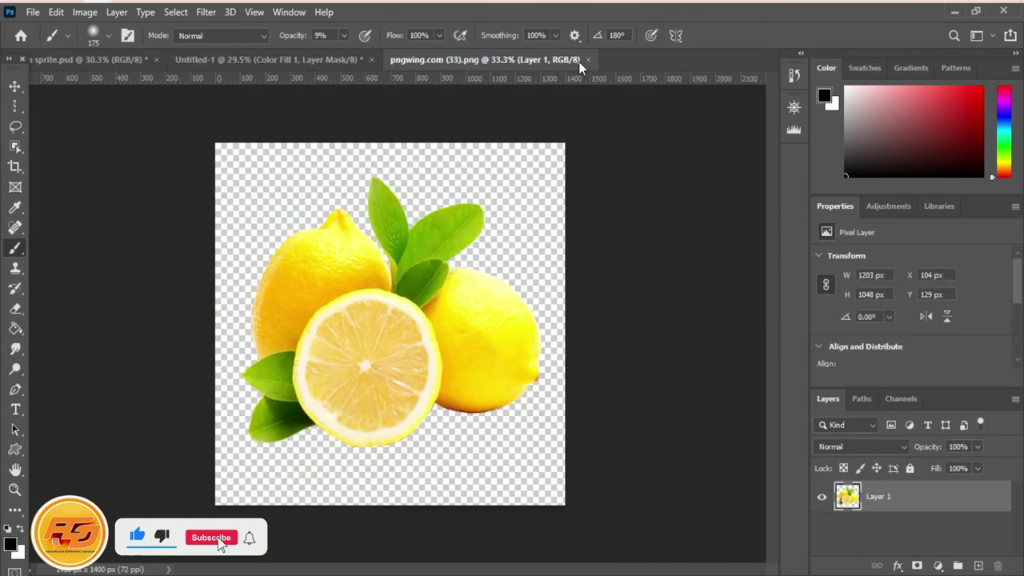
# Bring the pngwing.com (25).png water drops into the poster, below Color Fill 1
pyautogui.click(320, 58)
pyautogui.click(21, 35)
pyautogui.scroll(-2, 549, 248)
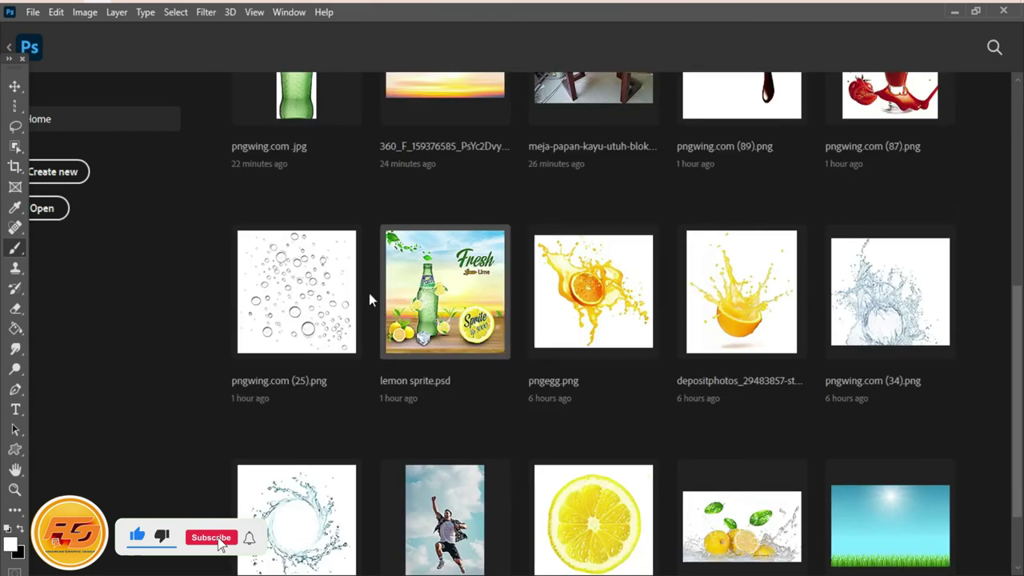
pyautogui.click(344, 297)
pyautogui.click(14, 85)
pyautogui.moveTo(331, 216); pyautogui.dragTo(321, 447)
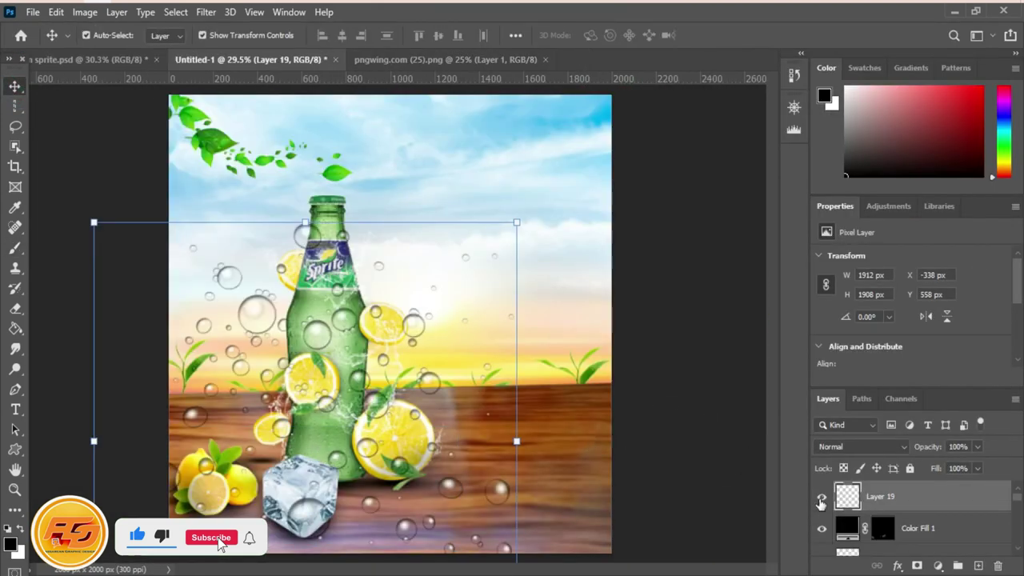
pyautogui.moveTo(925, 496); pyautogui.dragTo(929, 547)
# Shrink the water drops to 334 × 334 px over the bottle's lower half
pyautogui.moveTo(516, 221)
pyautogui.mouseDown()
pyautogui.moveTo(404, 408)
pyautogui.moveTo(189, 408)
pyautogui.mouseUp()
pyautogui.moveTo(153, 488); pyautogui.dragTo(331, 469)
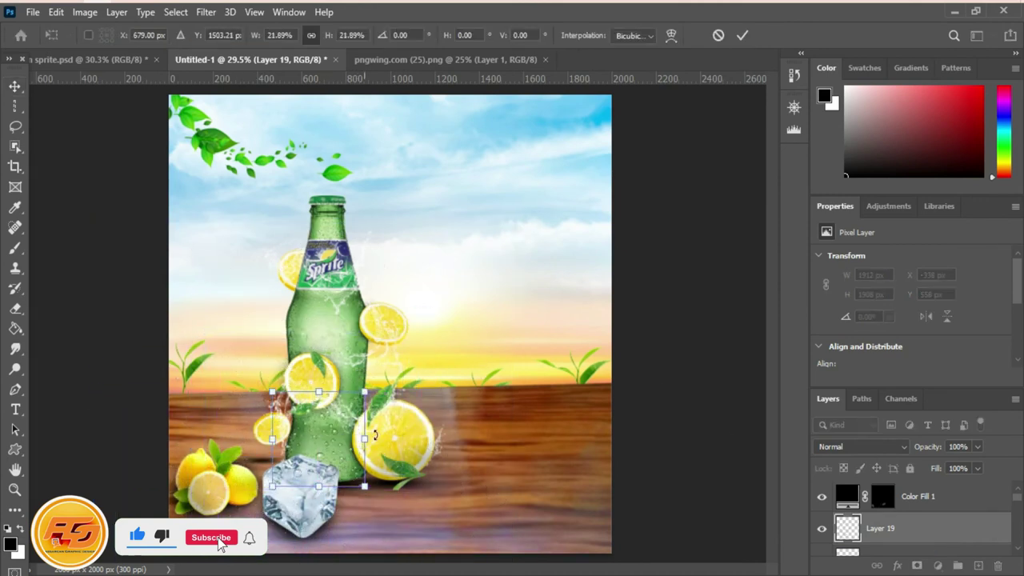
pyautogui.moveTo(365, 393); pyautogui.dragTo(356, 386)
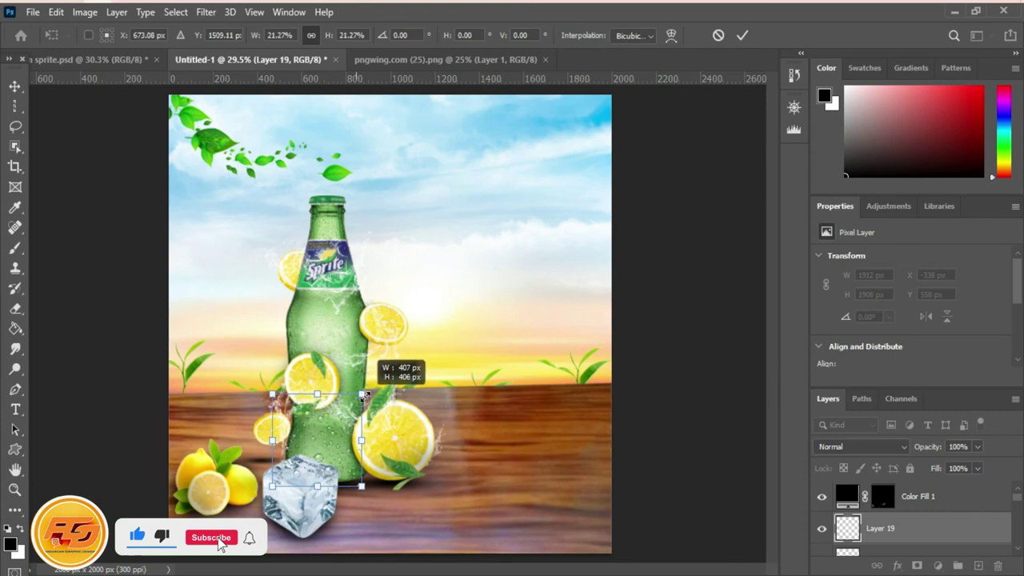
pyautogui.moveTo(334, 437); pyautogui.dragTo(339, 450)
pyautogui.moveTo(358, 388)
pyautogui.mouseDown()
pyautogui.moveTo(340, 408)
pyautogui.moveTo(347, 434)
pyautogui.mouseUp()
pyautogui.press('Return')
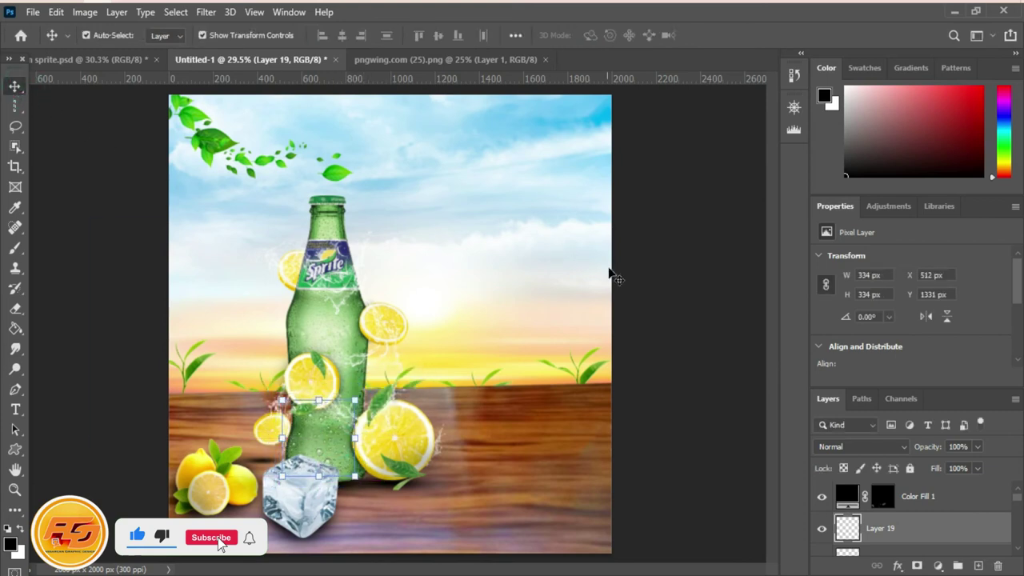
pyautogui.click(475, 505)
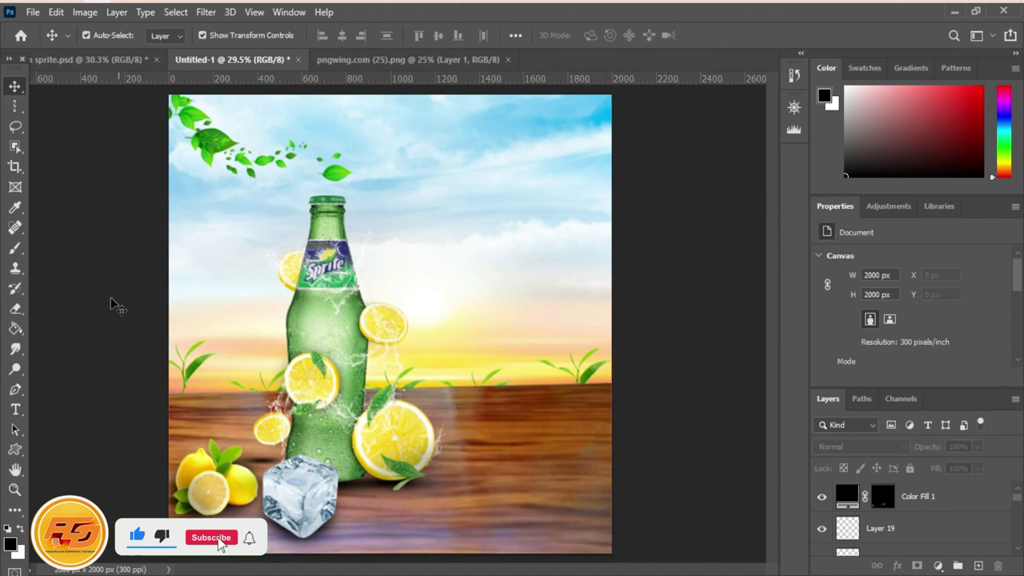
# Add a Lorem Ipsum placeholder text layer in the sky and enlarge it
pyautogui.click(16, 408)
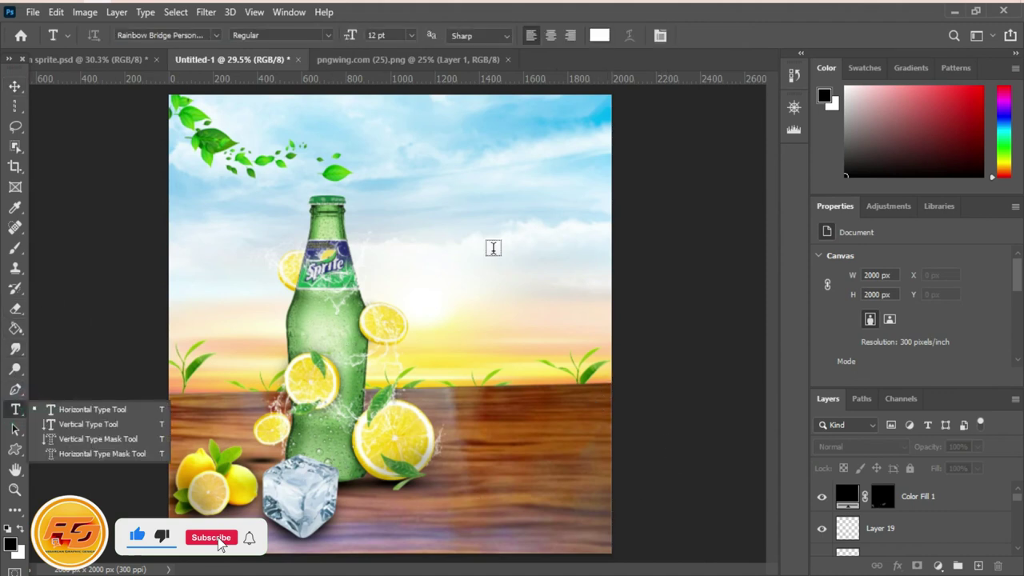
pyautogui.click(452, 186)
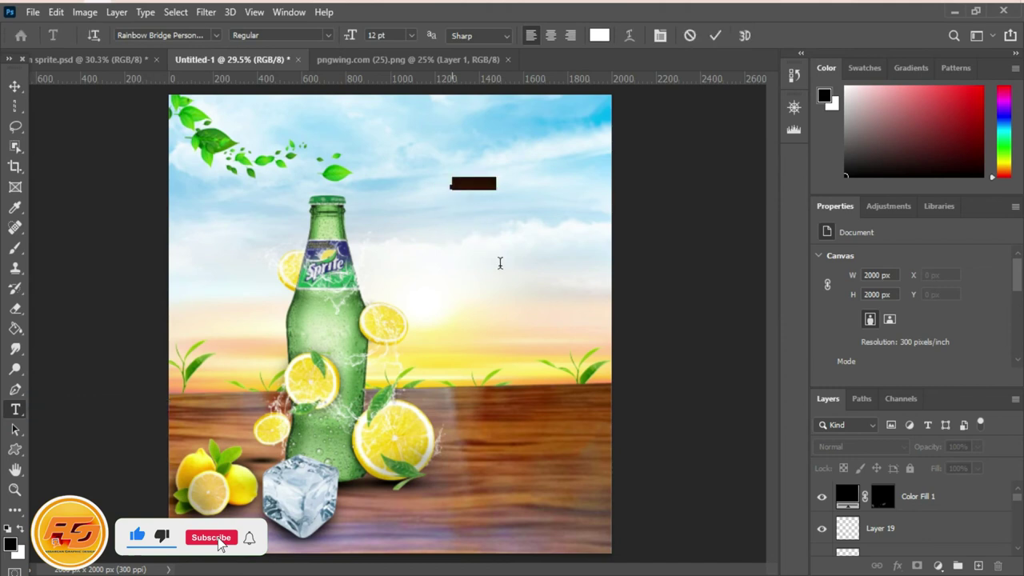
pyautogui.click(15, 87)
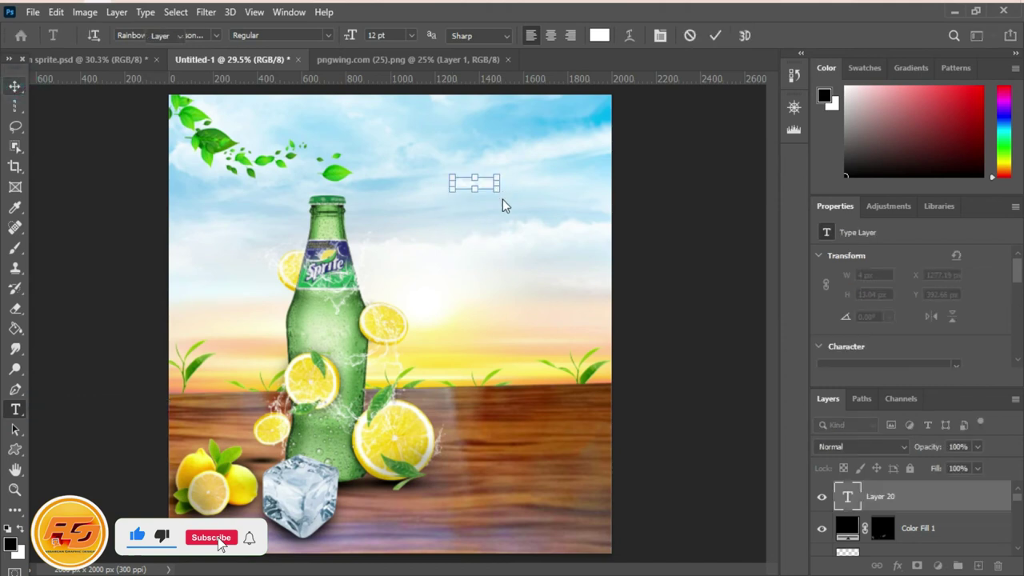
pyautogui.hotkey('ctrl', 't')
pyautogui.moveTo(499, 190)
pyautogui.mouseDown()
pyautogui.moveTo(582, 205)
pyautogui.moveTo(541, 205)
pyautogui.mouseUp()
pyautogui.press('Return')
# Color the Lorem Ipsum headline green #257f22
pyautogui.doubleClick(847, 496)
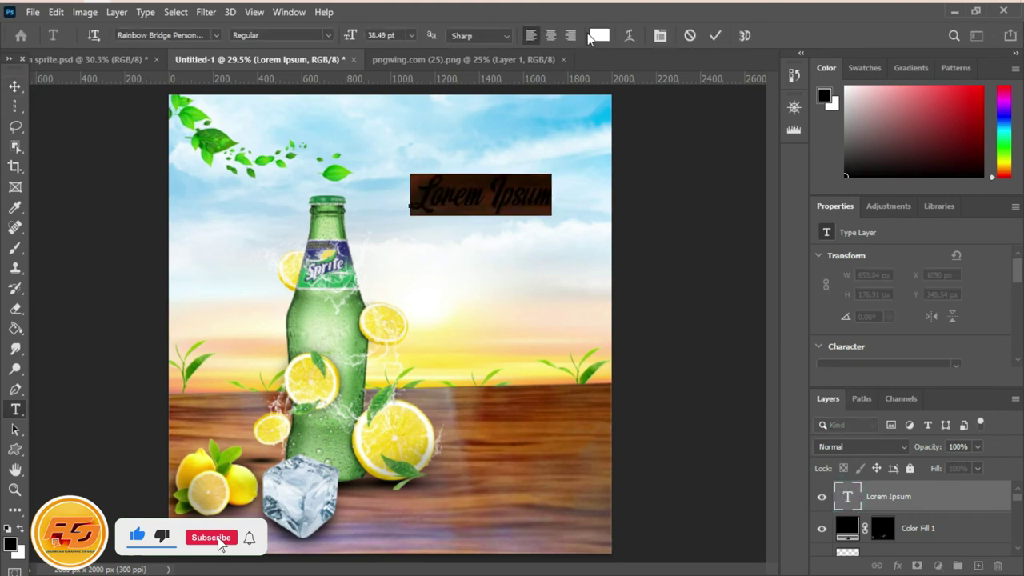
pyautogui.click(598, 35)
pyautogui.write('257f22')
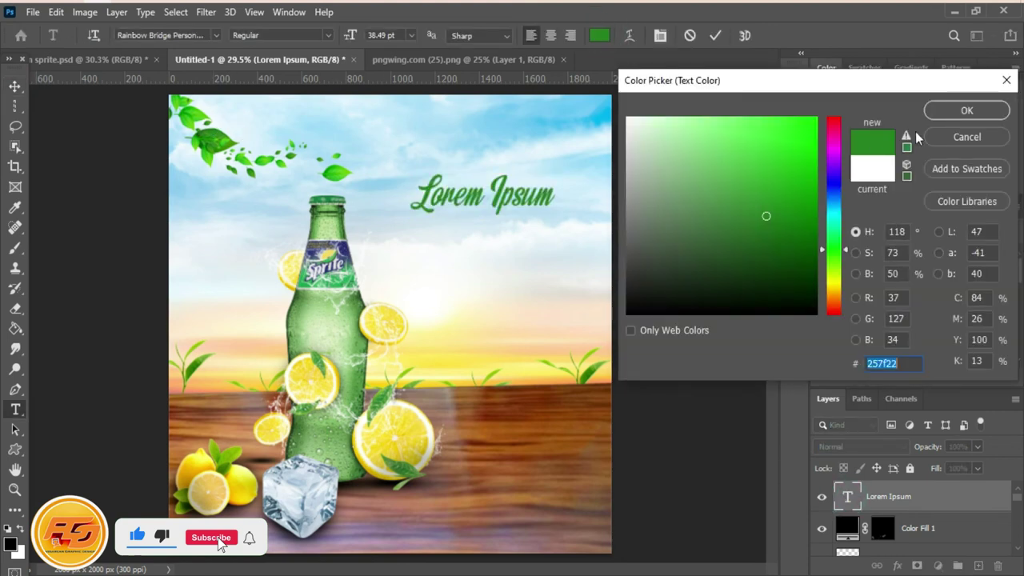
pyautogui.click(963, 112)
pyautogui.hotkey('ctrl', 'Return')
# Scale the green headline to about 119% and raise it slightly
pyautogui.press('v')
pyautogui.hotkey('ctrl', 't')
pyautogui.moveTo(554, 215); pyautogui.dragTo(582, 226)
pyautogui.moveTo(526, 209); pyautogui.dragTo(525, 195)
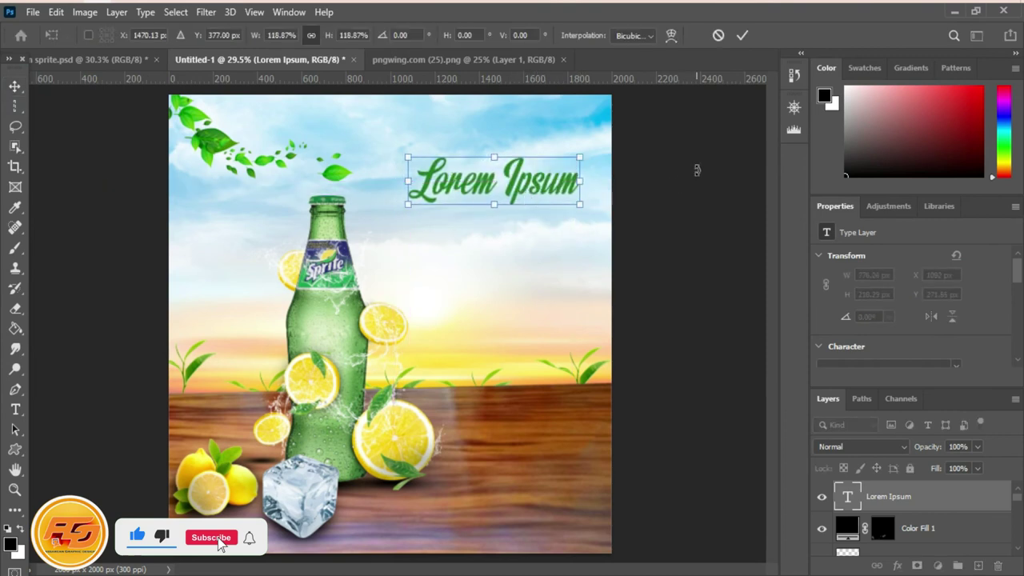
pyautogui.click(16, 408)
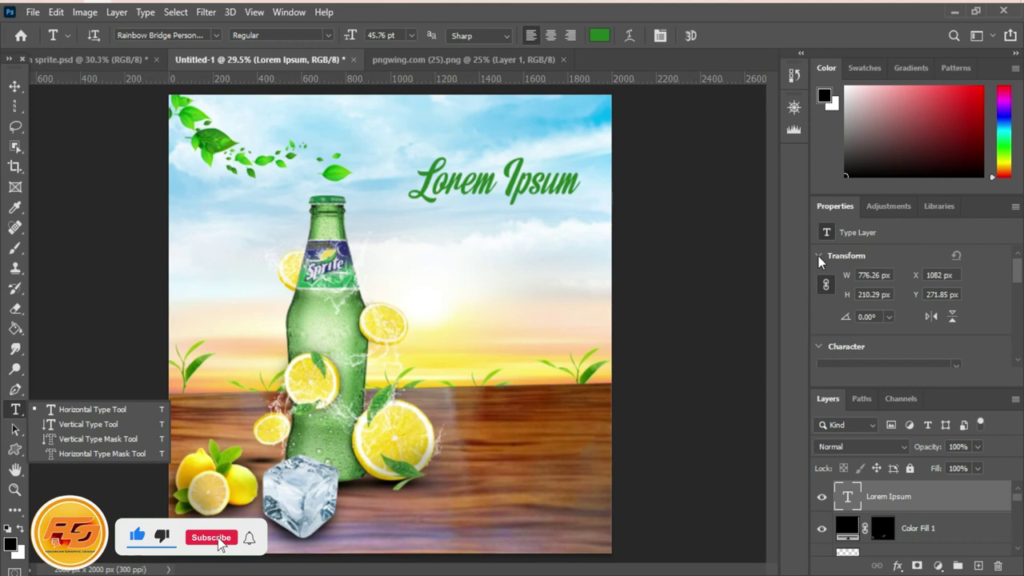
# Add a second text layer below the headline and enlarge it
pyautogui.click(15, 87)
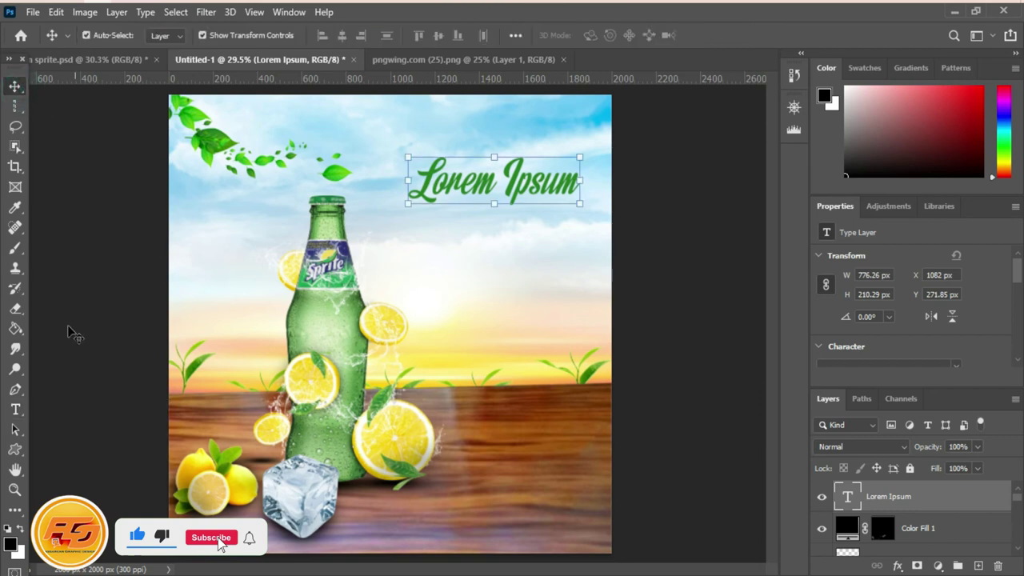
pyautogui.press('t')
pyautogui.click(431, 224)
pyautogui.hotkey('ctrl', 'Return')
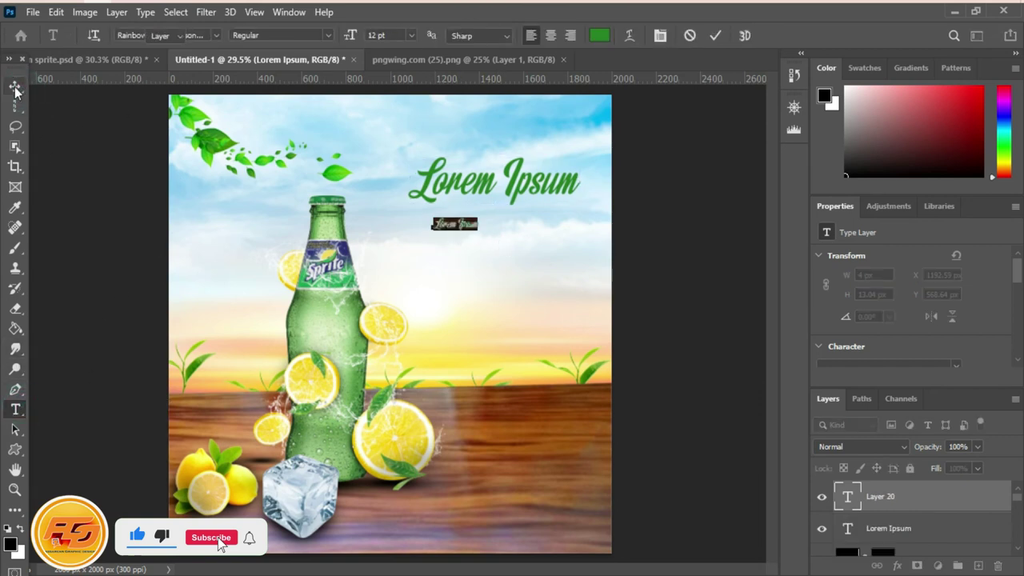
pyautogui.moveTo(478, 228); pyautogui.dragTo(540, 240)
# Replace the second line's text with 'Lemon - Lime' and move it under the headline
pyautogui.doubleClick(538, 234)
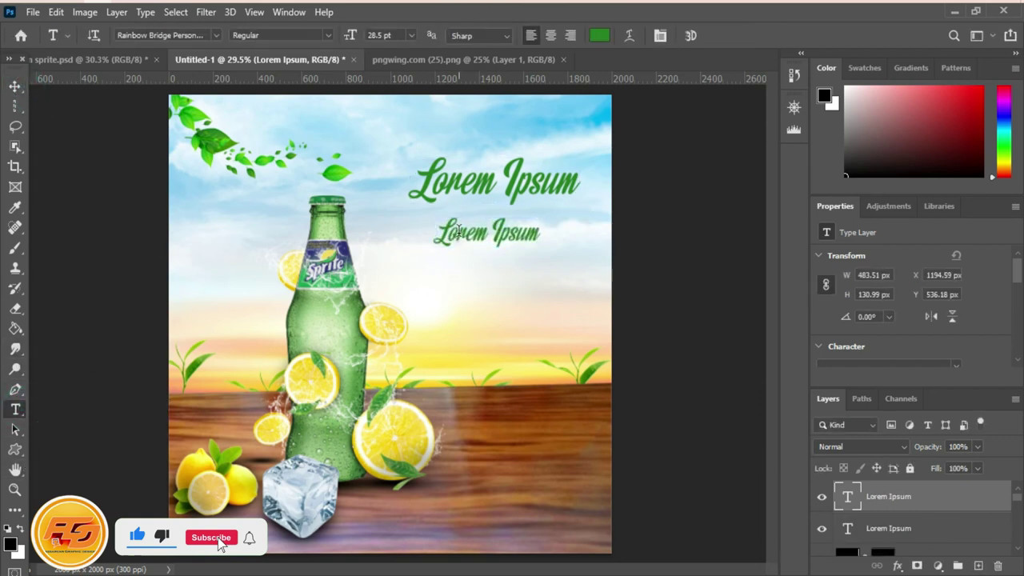
pyautogui.hotkey('ctrl', 'a')
pyautogui.write('L')
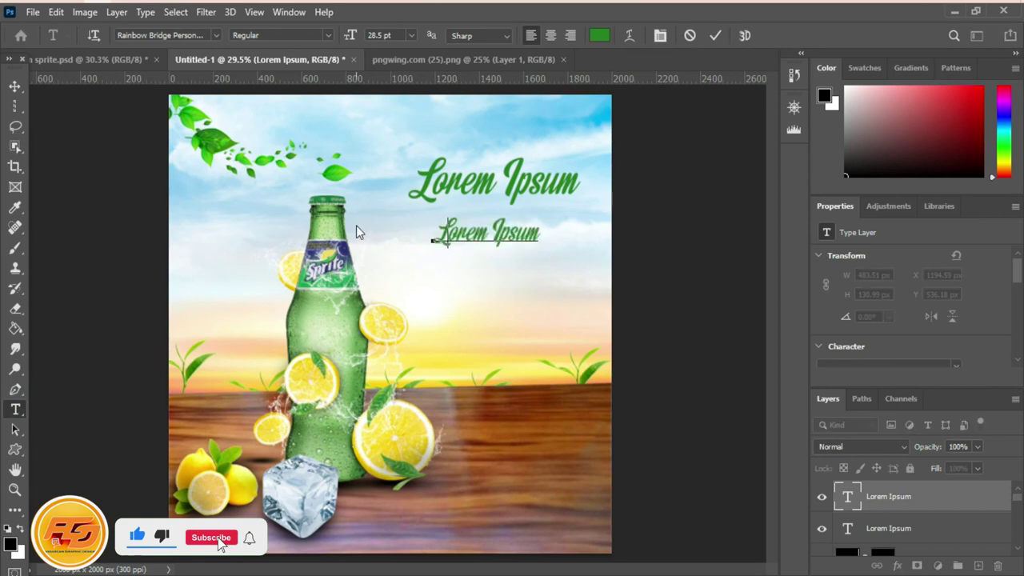
pyautogui.write('emon -')
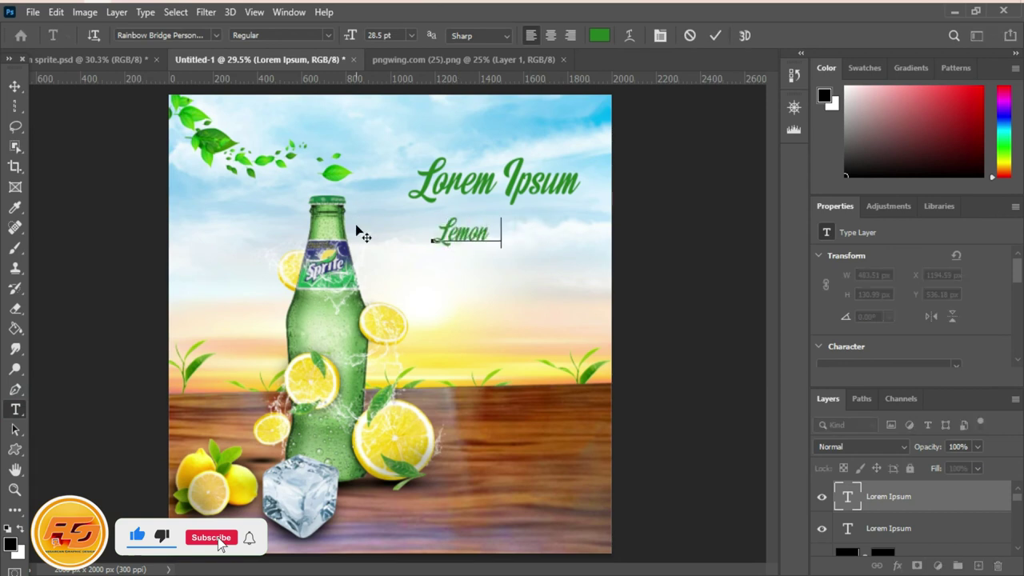
pyautogui.write(' Lime')
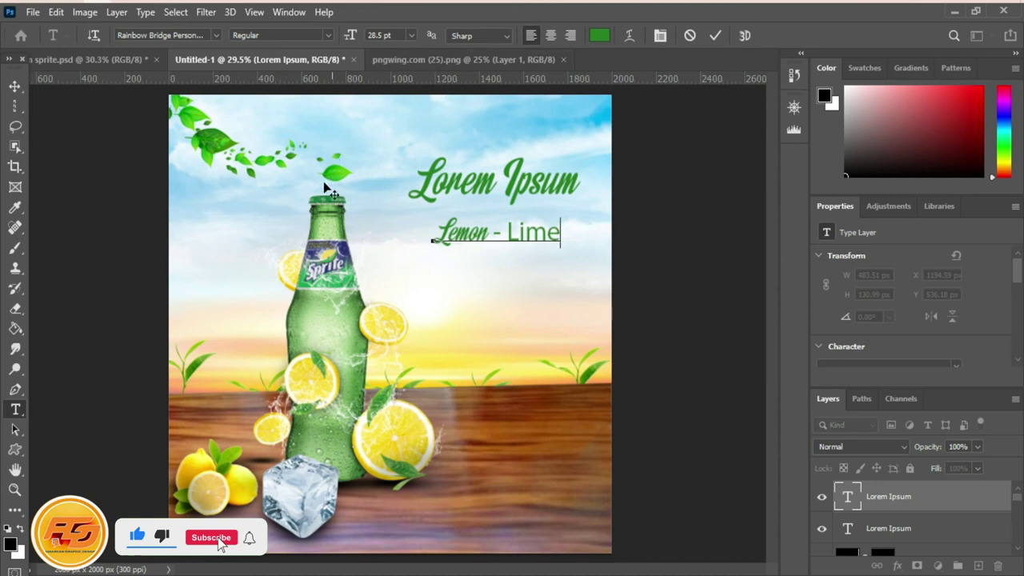
pyautogui.click(15, 86)
pyautogui.moveTo(546, 244); pyautogui.dragTo(532, 231)
# Color the Lemon - Lime subtitle yellow #f7d30b, sampled from the lemons
pyautogui.click(845, 498)
pyautogui.doubleClick(845, 497)
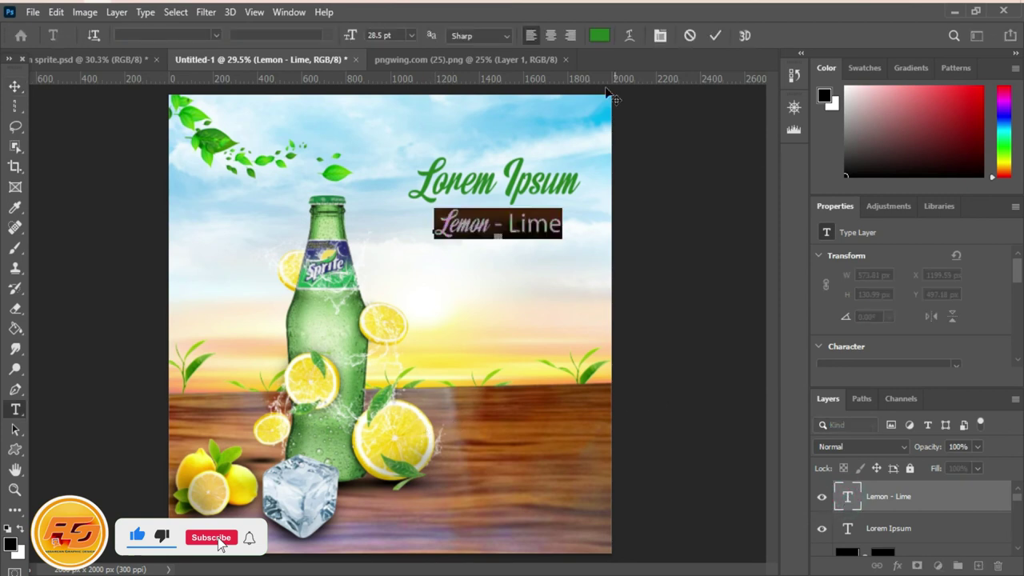
pyautogui.click(599, 35)
pyautogui.click(559, 327)
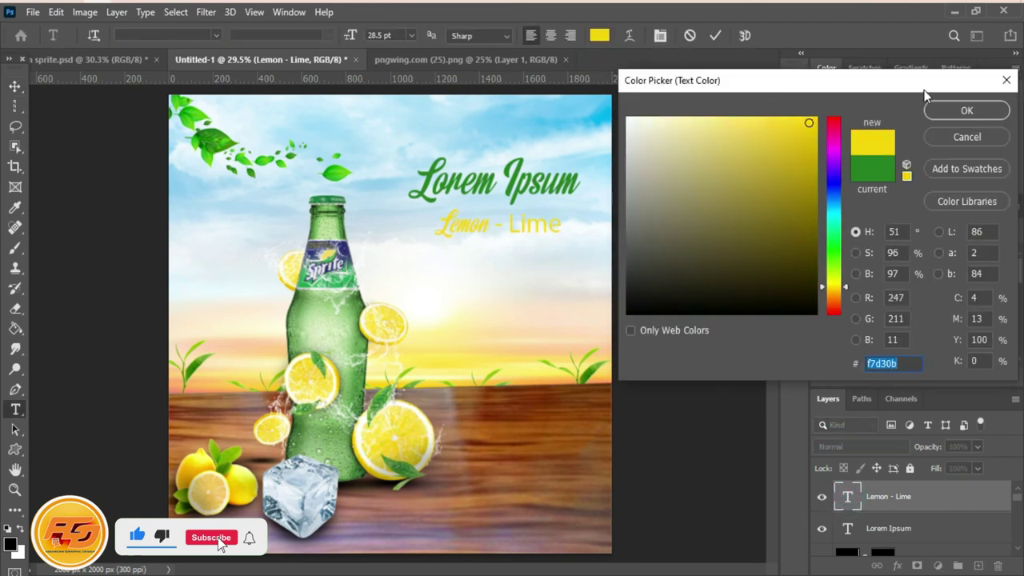
pyautogui.click(965, 110)
pyautogui.click(15, 86)
pyautogui.click(667, 153)
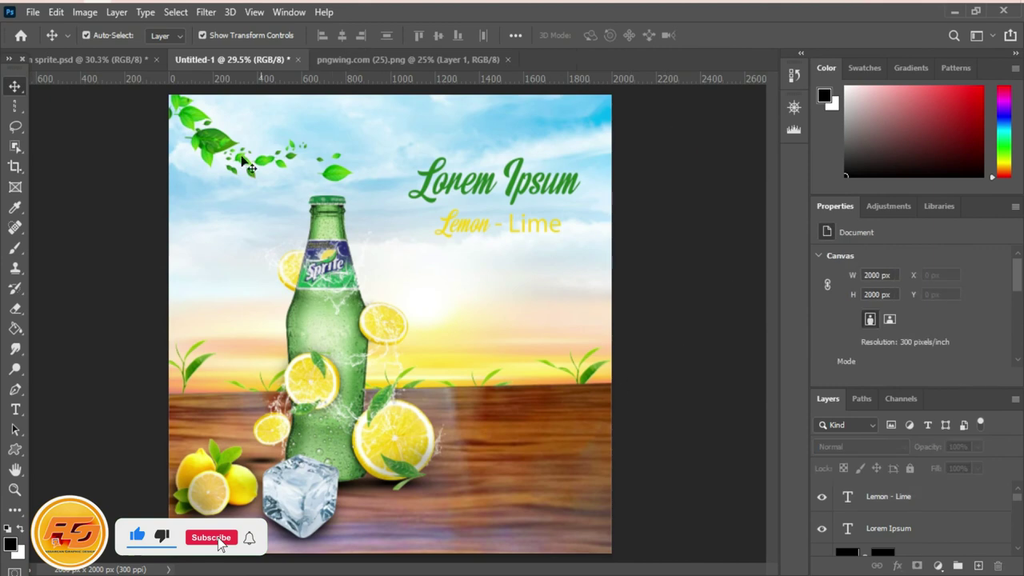
# Open pngwing.com (32).png from Home and drag the lemon slice into the poster
pyautogui.click(20, 35)
pyautogui.scroll(-3, 640, 344)
pyautogui.scroll(-3, 677, 392)
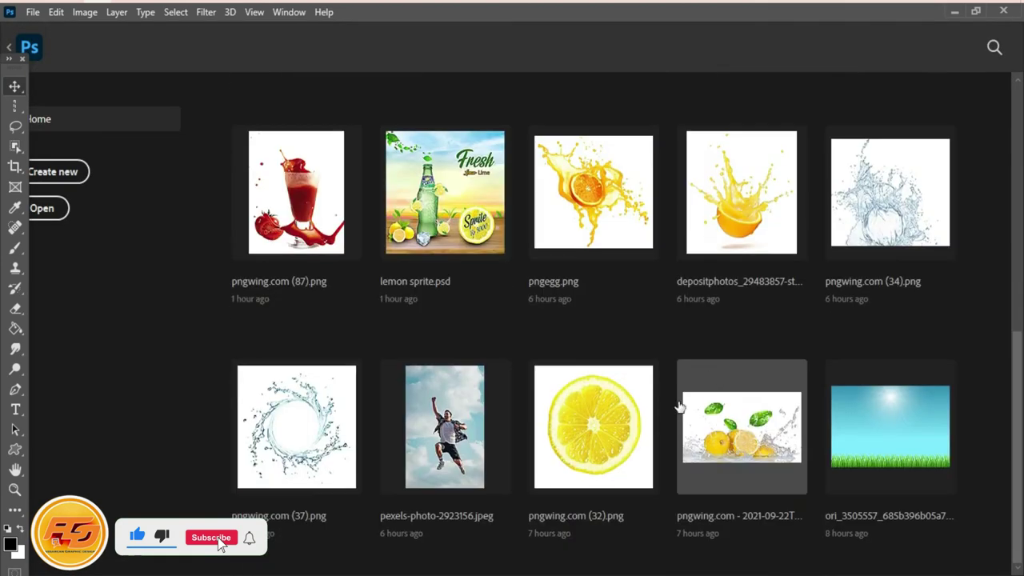
pyautogui.click(650, 456)
pyautogui.moveTo(422, 320); pyautogui.dragTo(514, 438)
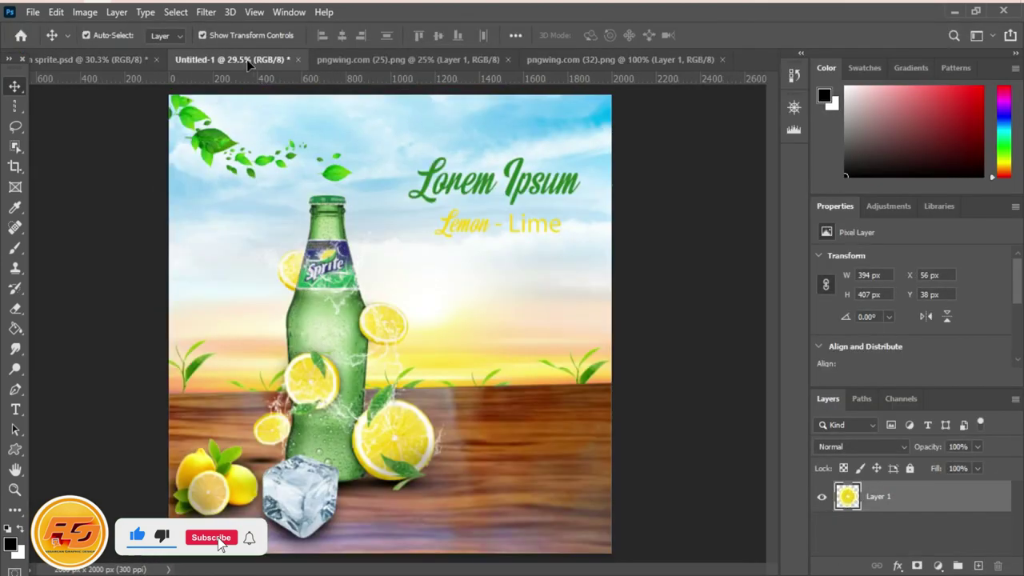
# Resize the lemon slice to about 664 × 686 px on the table's lower right
pyautogui.moveTo(555, 395); pyautogui.dragTo(608, 338)
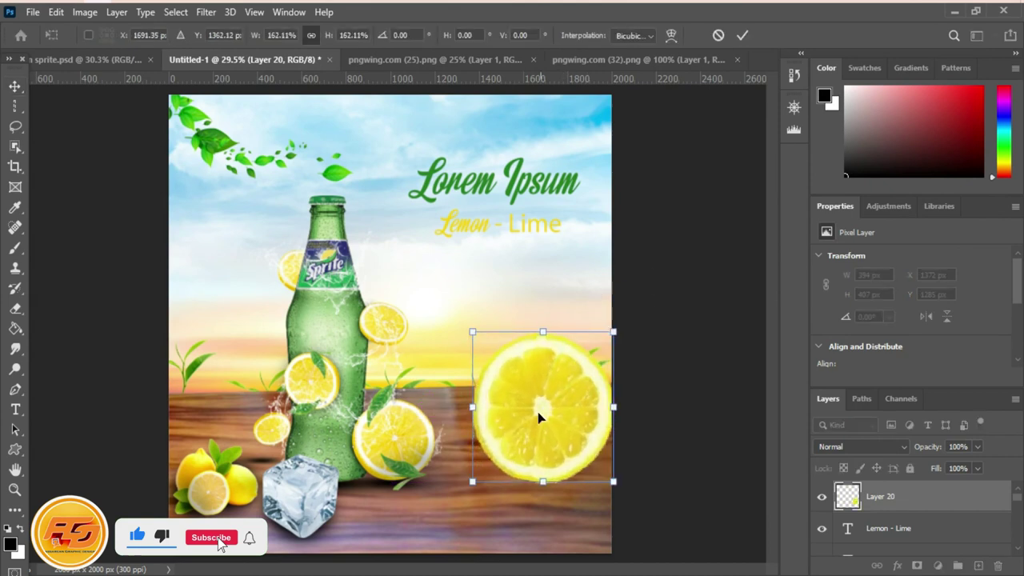
pyautogui.moveTo(539, 414); pyautogui.dragTo(524, 435)
pyautogui.moveTo(507, 344); pyautogui.dragTo(507, 320)
pyautogui.moveTo(490, 391); pyautogui.dragTo(486, 384)
pyautogui.moveTo(441, 320); pyautogui.dragTo(448, 342)
pyautogui.moveTo(532, 405)
pyautogui.mouseDown()
pyautogui.moveTo(522, 413)
pyautogui.moveTo(525, 402)
pyautogui.mouseUp()
pyautogui.click(15, 86)
pyautogui.hotkey('ctrl', 't')
pyautogui.moveTo(592, 340); pyautogui.dragTo(585, 344)
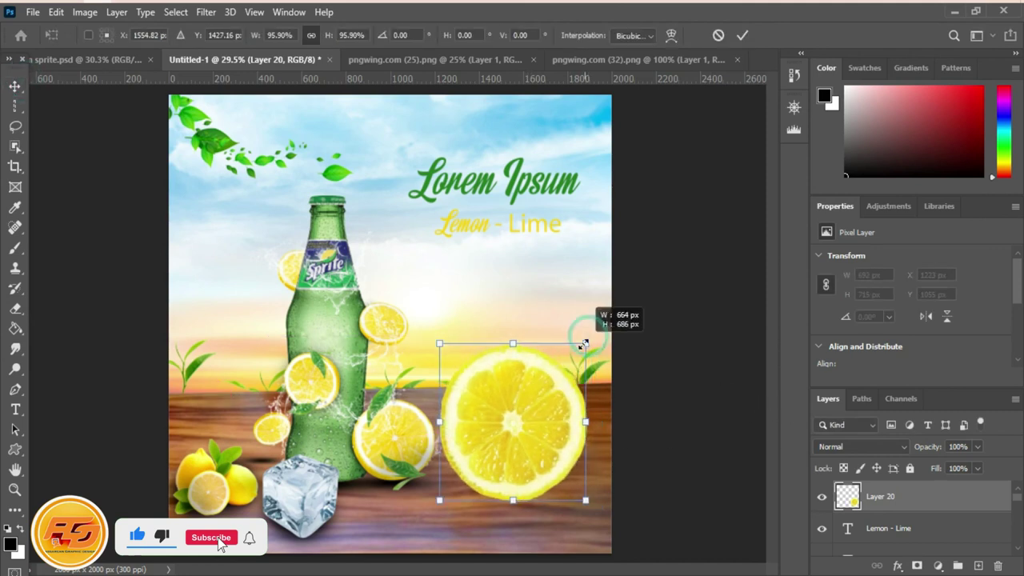
pyautogui.click(15, 86)
pyautogui.click(911, 526)
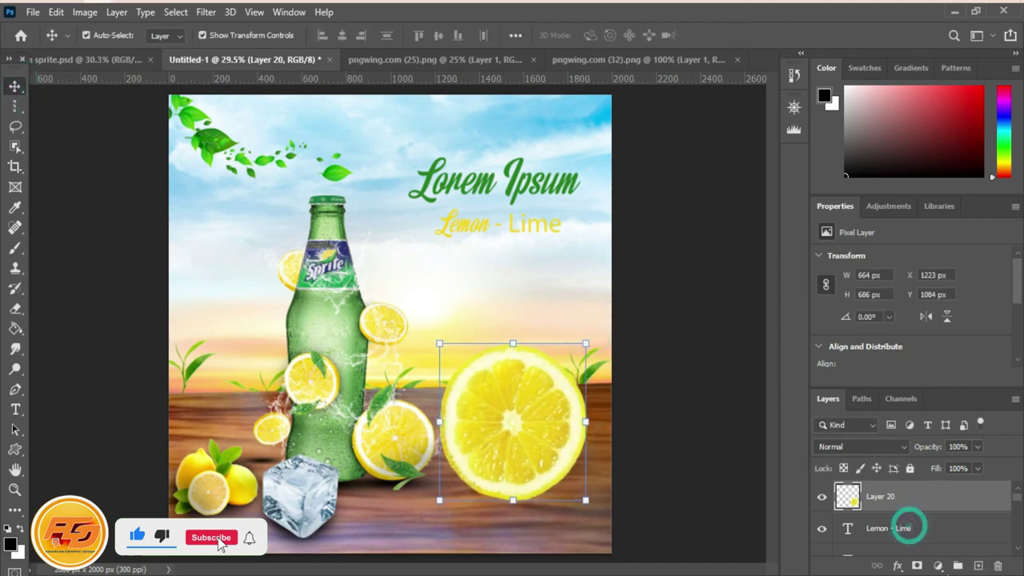
# On a new layer, paint a soft shadow under the lemon with a flat 600 px brush
pyautogui.click(977, 566)
pyautogui.press('b')
pyautogui.rightClick(401, 279)
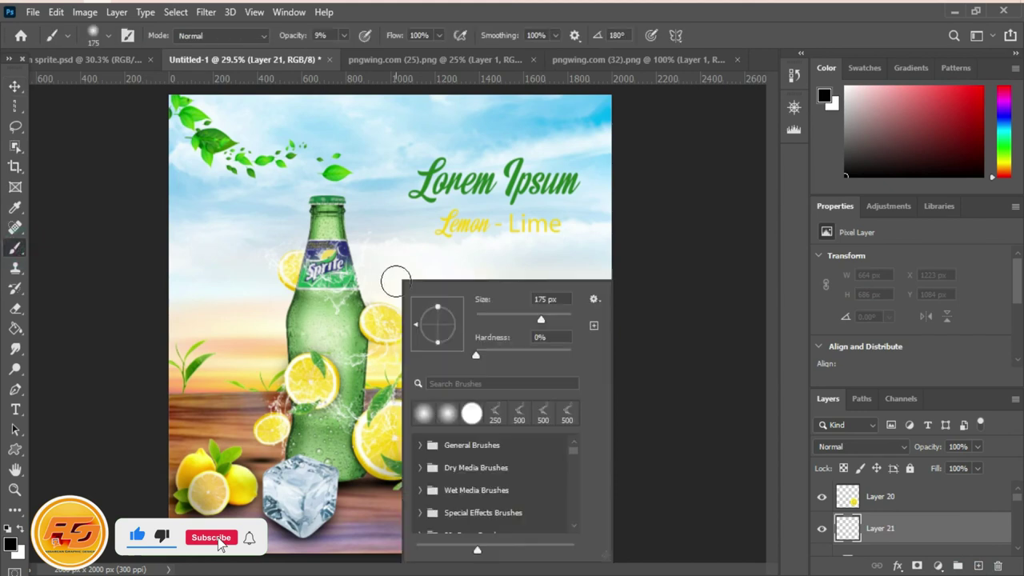
pyautogui.moveTo(438, 311); pyautogui.dragTo(460, 382)
pyautogui.click(659, 204)
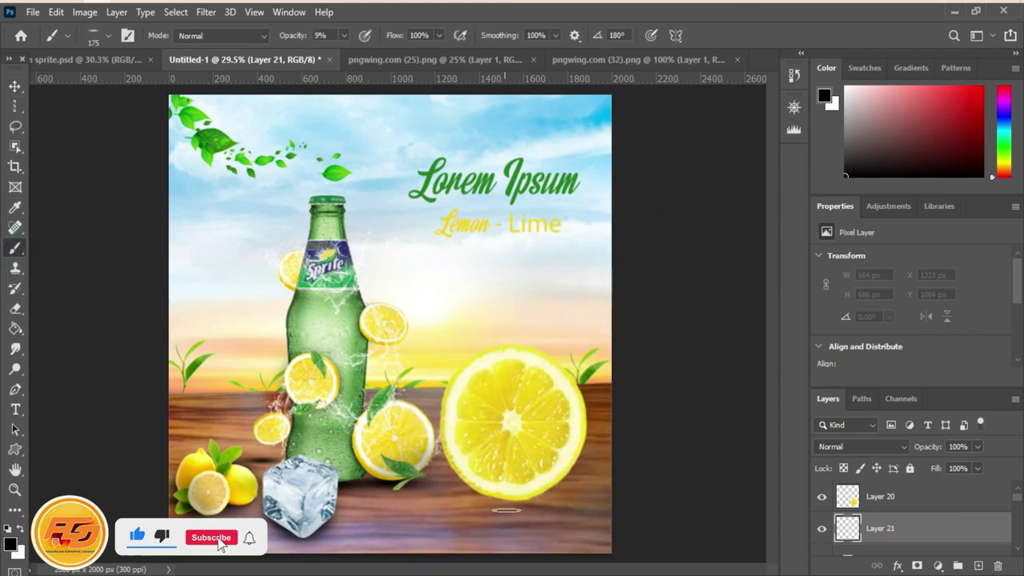
pyautogui.press(']')
pyautogui.press(']')
pyautogui.press(']')
pyautogui.click(513, 502)
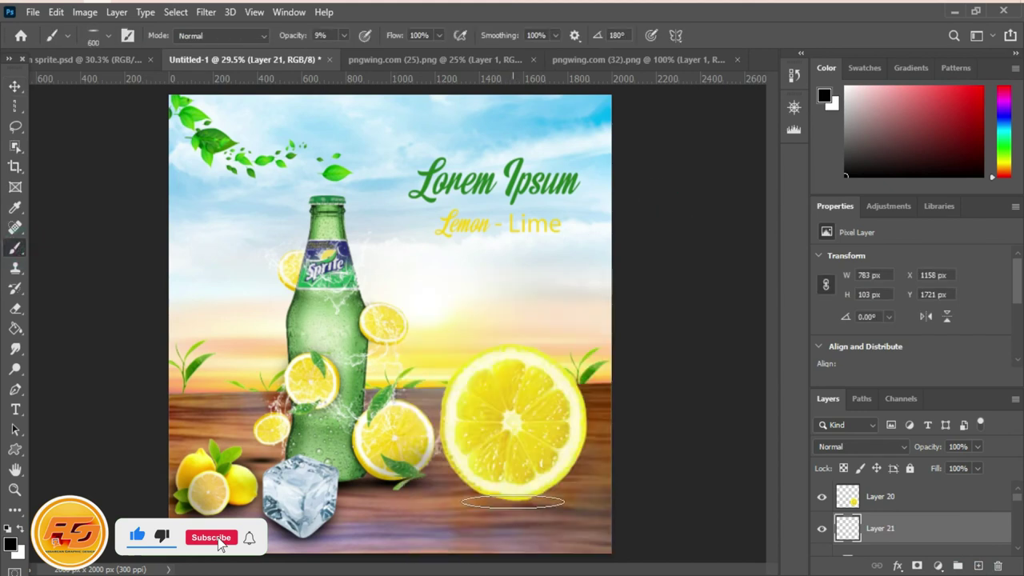
pyautogui.press('0')
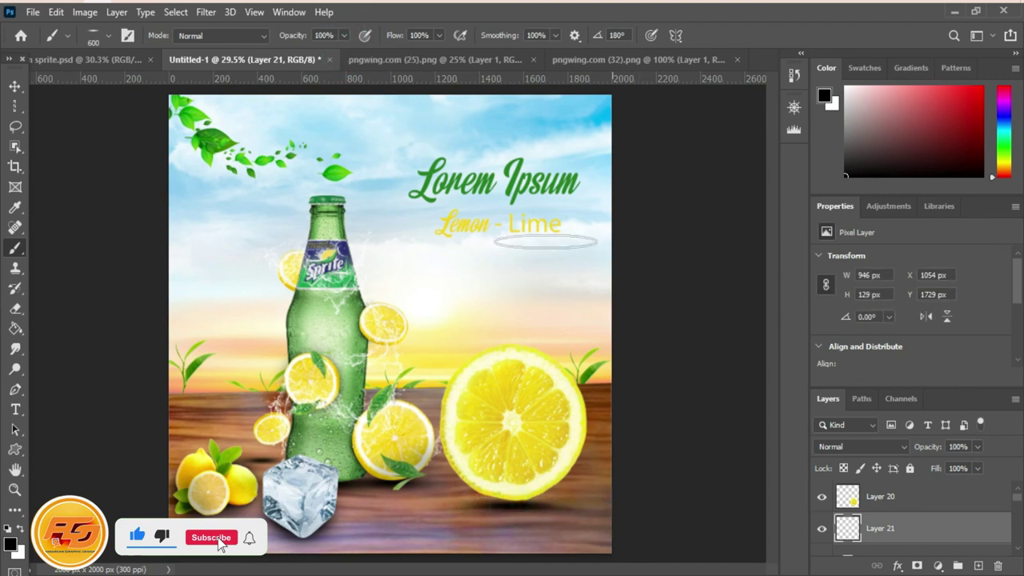
# Stretch the shadow to about 1178 × 161 px and position it beneath the lemon
pyautogui.click(15, 88)
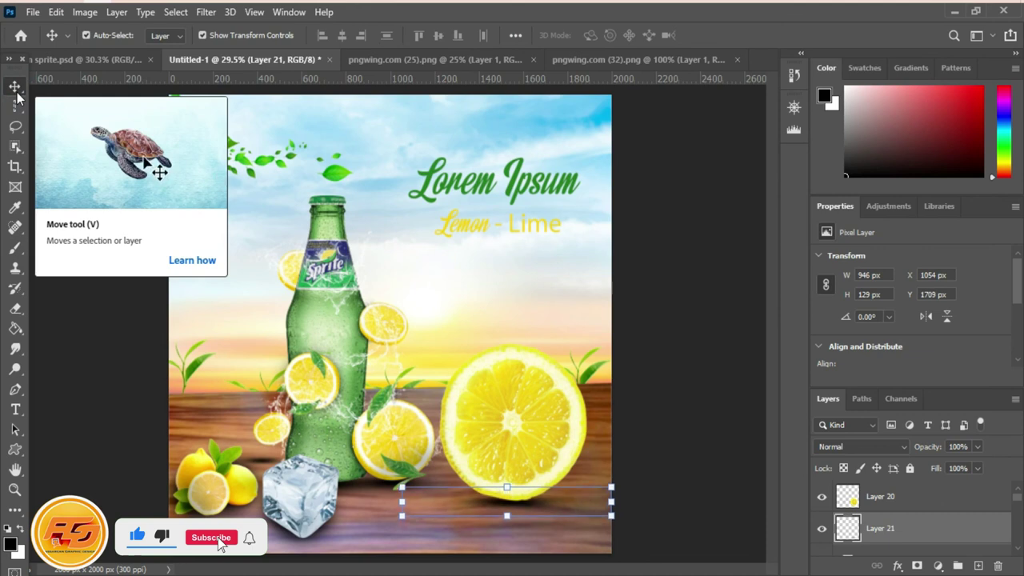
pyautogui.moveTo(611, 503); pyautogui.dragTo(629, 501)
pyautogui.moveTo(402, 500); pyautogui.dragTo(366, 500)
pyautogui.moveTo(525, 500); pyautogui.dragTo(540, 505)
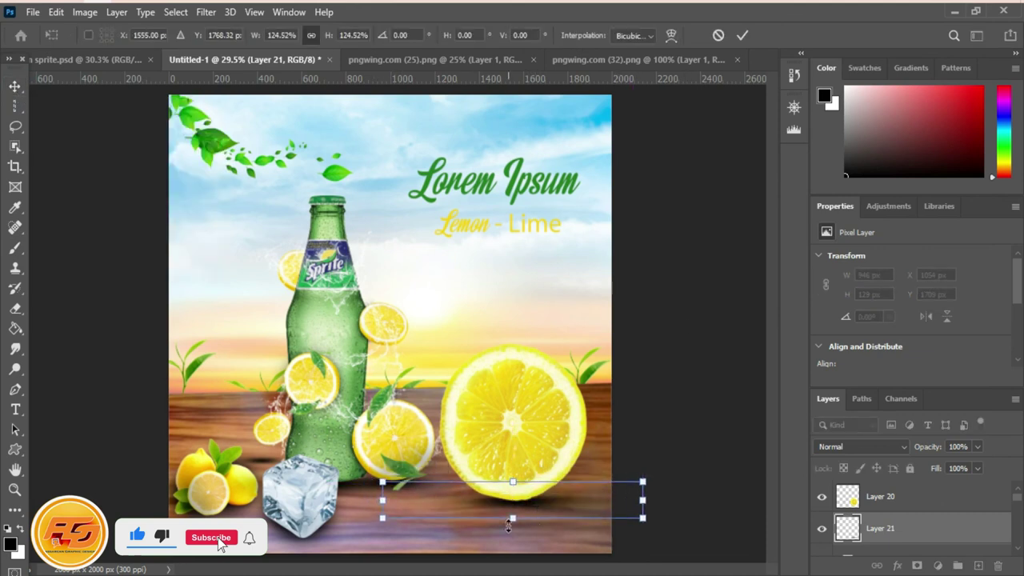
pyautogui.press('Return')
pyautogui.moveTo(531, 496); pyautogui.dragTo(518, 509)
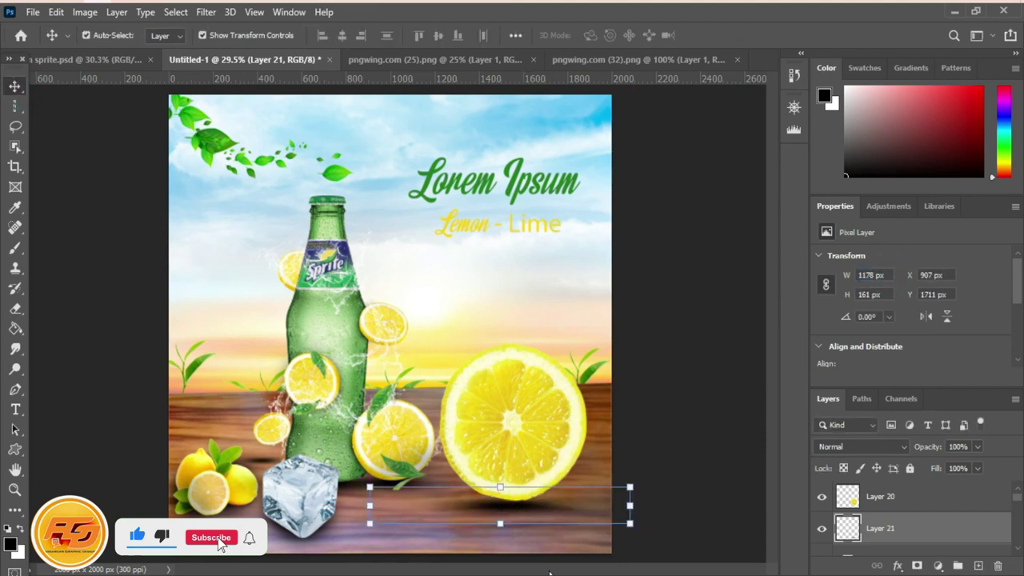
pyautogui.click(681, 316)
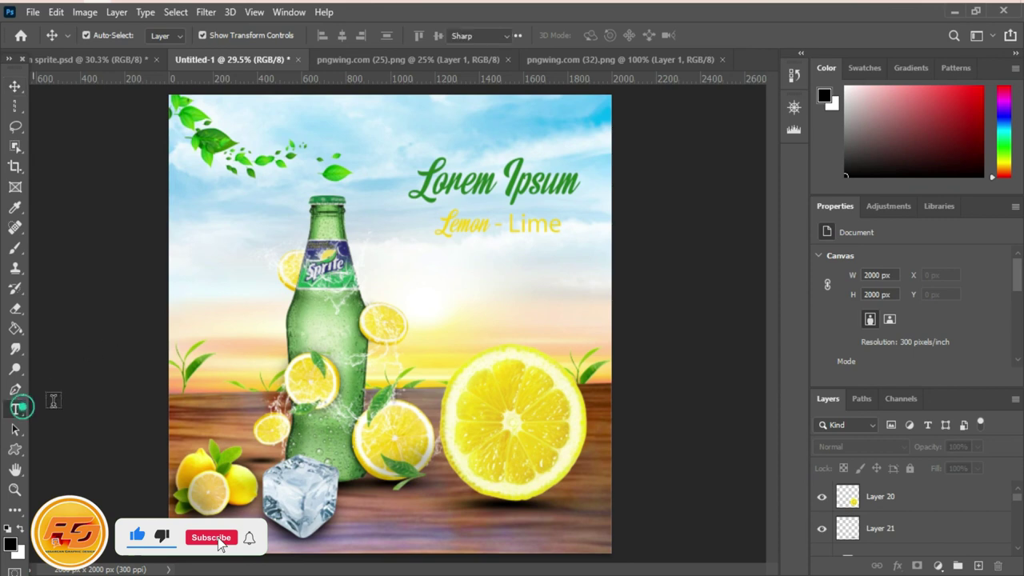
# Add a text layer on the lemon slice colored with the headline green
pyautogui.click(15, 409)
pyautogui.click(472, 393)
pyautogui.hotkey('ctrl', 'Return')
pyautogui.press('v')
pyautogui.doubleClick(847, 498)
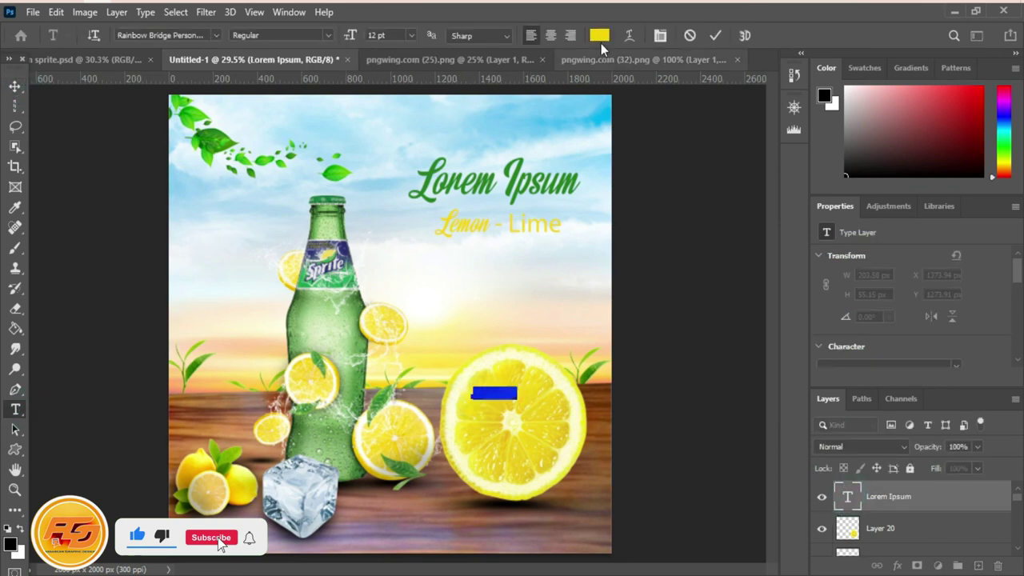
pyautogui.click(599, 35)
pyautogui.click(519, 166)
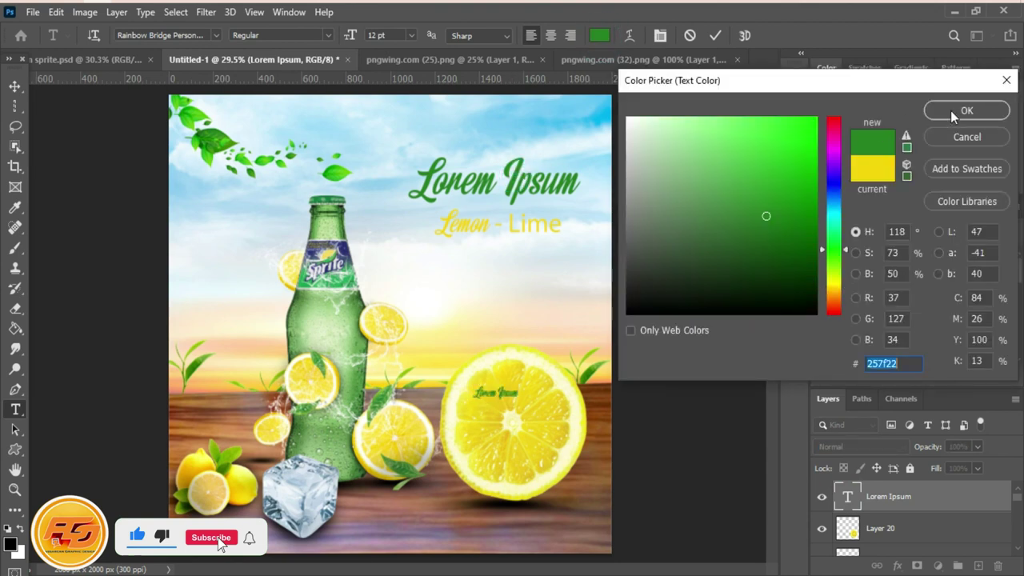
pyautogui.click(966, 111)
# Enlarge the new text about double and change its wording to 'Sprite'
pyautogui.hotkey('ctrl', 't')
pyautogui.moveTo(518, 401)
pyautogui.mouseDown()
pyautogui.moveTo(564, 416)
pyautogui.moveTo(451, 413)
pyautogui.mouseUp()
pyautogui.press('Return')
pyautogui.write('SPRITE')
pyautogui.press('BackSpace')
pyautogui.press('BackSpace')
pyautogui.press('BackSpace')
pyautogui.press('BackSpace')
pyautogui.press('BackSpace')
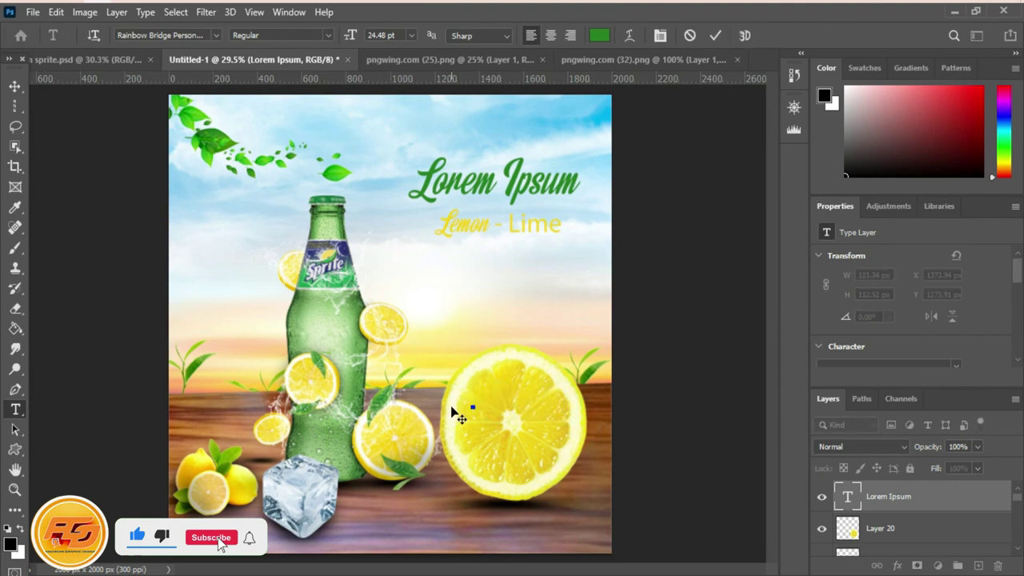
pyautogui.write('Sprite')
pyautogui.click(15, 86)
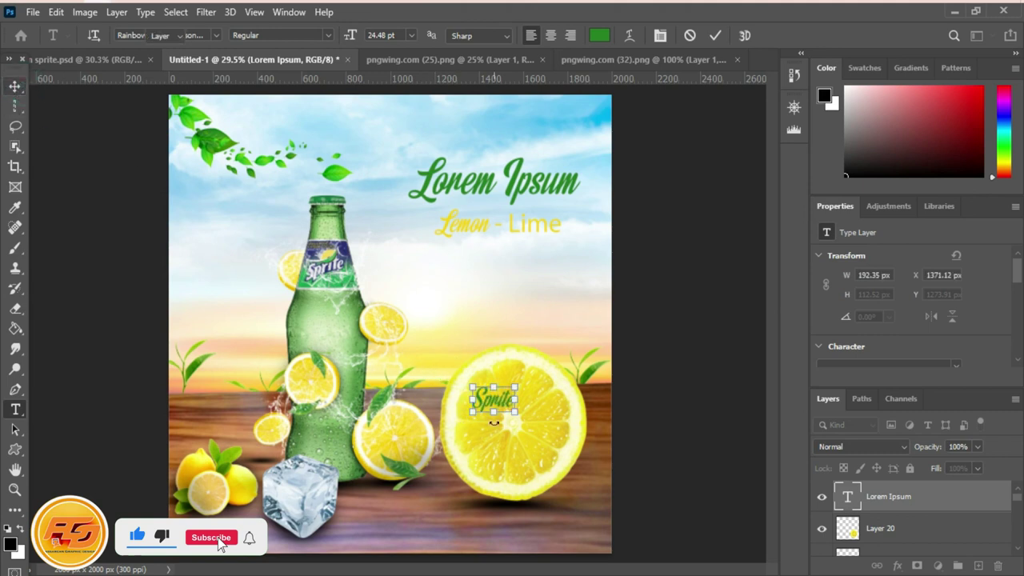
# Scale Sprite to about 224%, tilt it to -16.75° and shift it up-left
pyautogui.hotkey('ctrl', 't')
pyautogui.moveTo(514, 412); pyautogui.dragTo(567, 442)
pyautogui.moveTo(592, 410); pyautogui.dragTo(621, 360)
pyautogui.moveTo(524, 420); pyautogui.dragTo(512, 402)
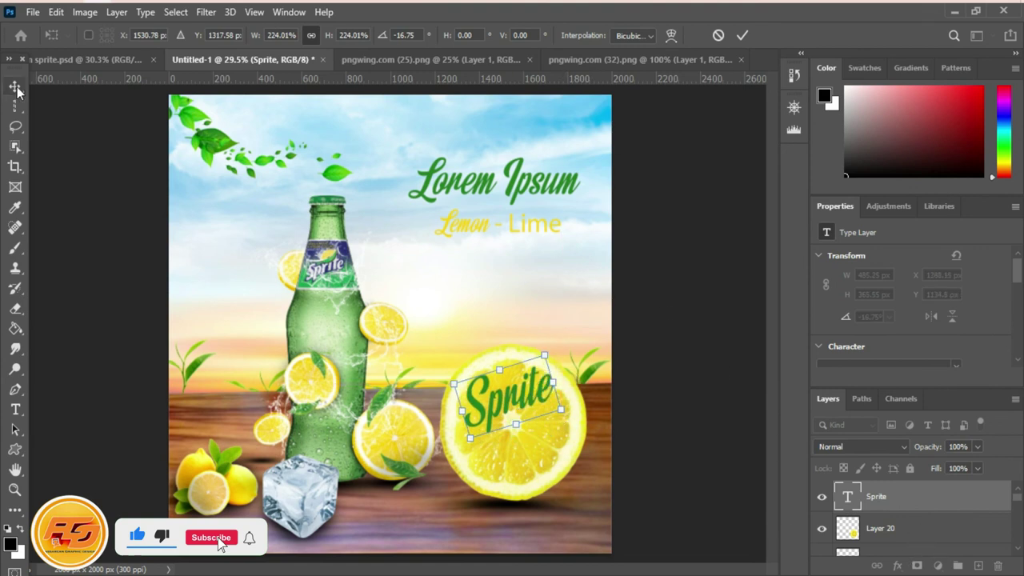
pyautogui.click(696, 331)
pyautogui.click(685, 293)
pyautogui.click(510, 399)
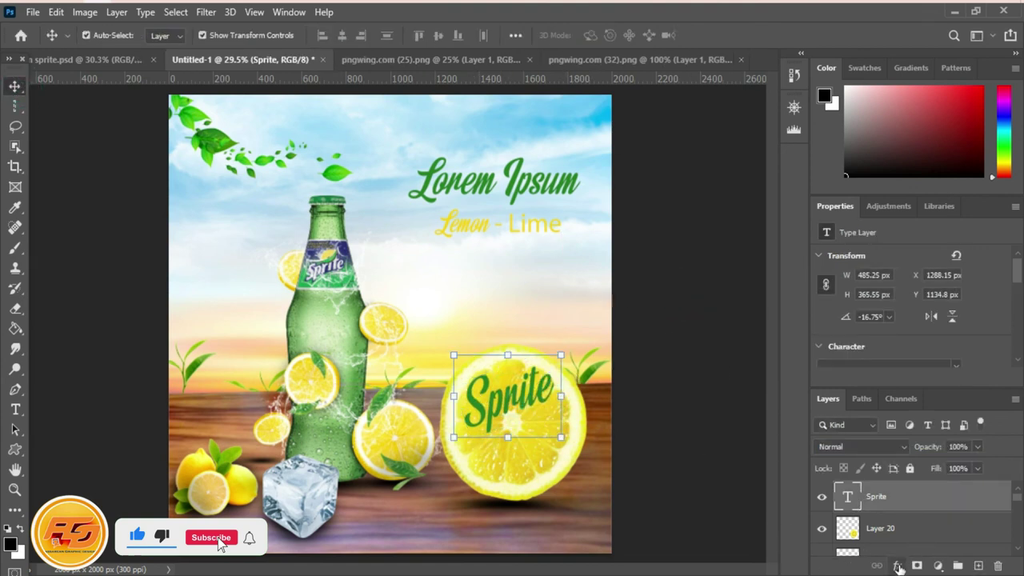
# Give the Sprite layer a white Outer Glow of size 13 px
pyautogui.doubleClick(918, 550)
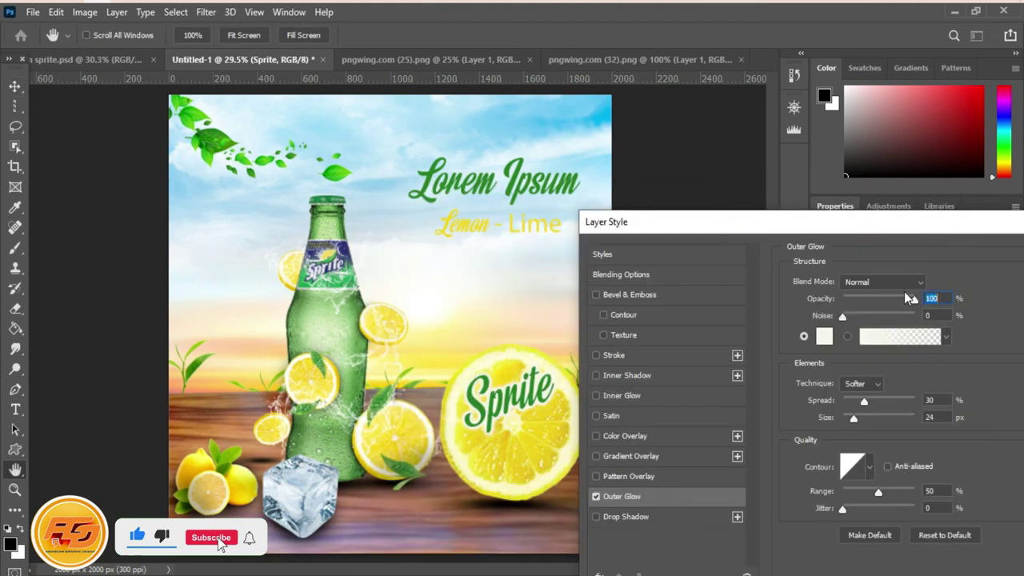
pyautogui.moveTo(854, 416); pyautogui.dragTo(851, 417)
pyautogui.moveTo(919, 228); pyautogui.dragTo(825, 232)
pyautogui.click(1000, 257)
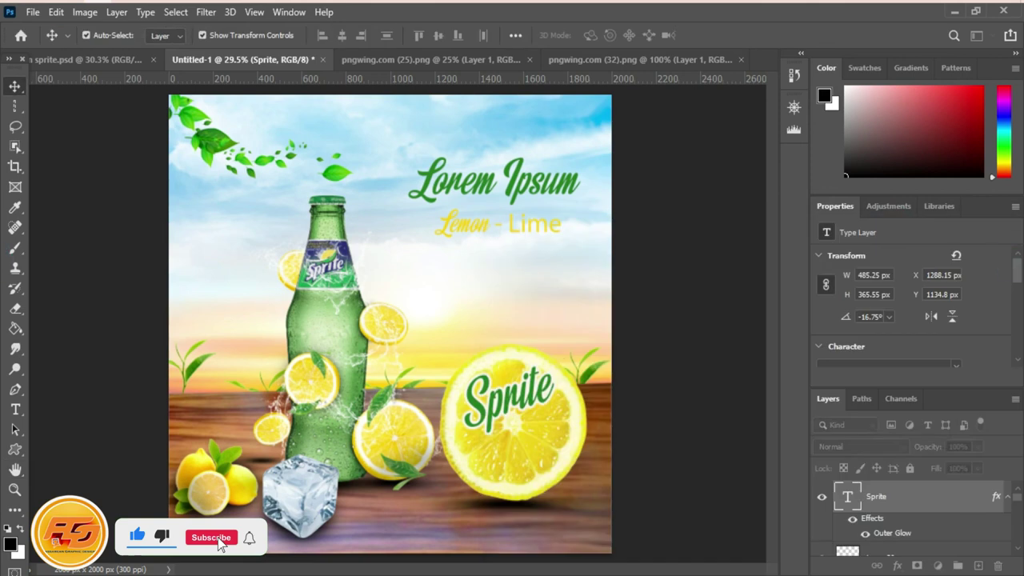
pyautogui.click(16, 409)
pyautogui.click(14, 85)
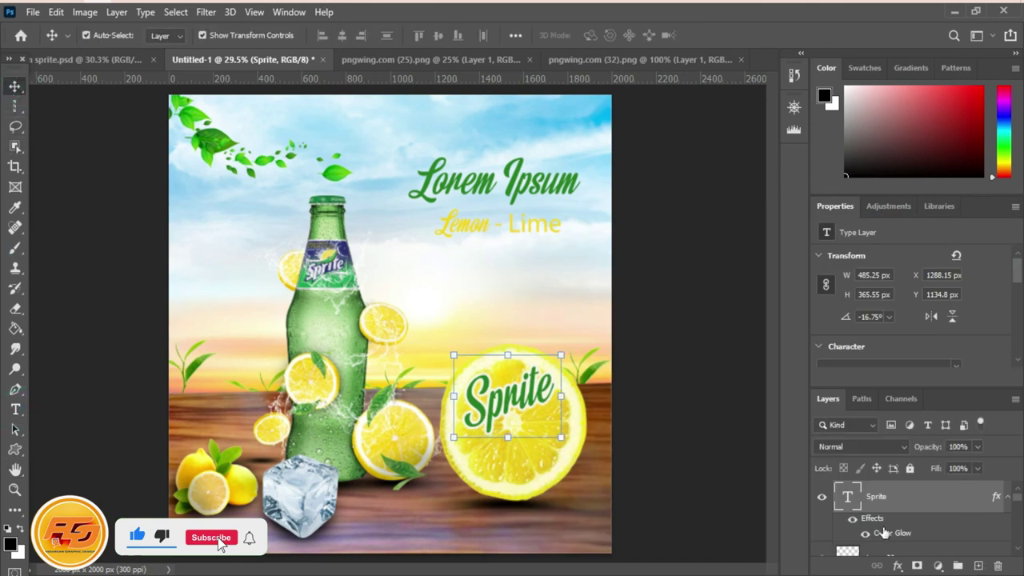
# Duplicate the Sprite layer below the original and set its font to Aramis Italic
pyautogui.hotkey('ctrl', 'j')
pyautogui.moveTo(505, 400); pyautogui.dragTo(520, 470)
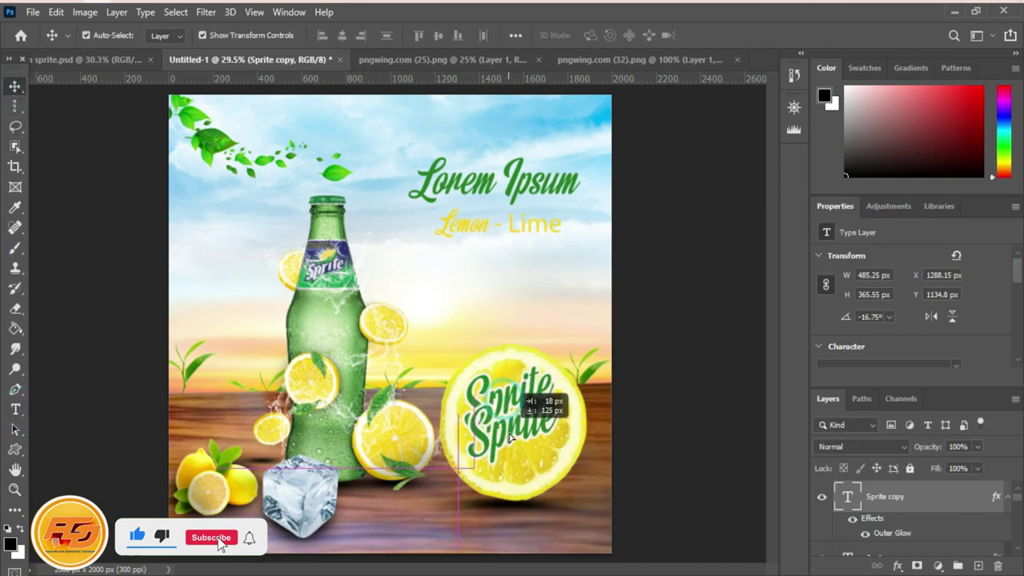
pyautogui.doubleClick(840, 496)
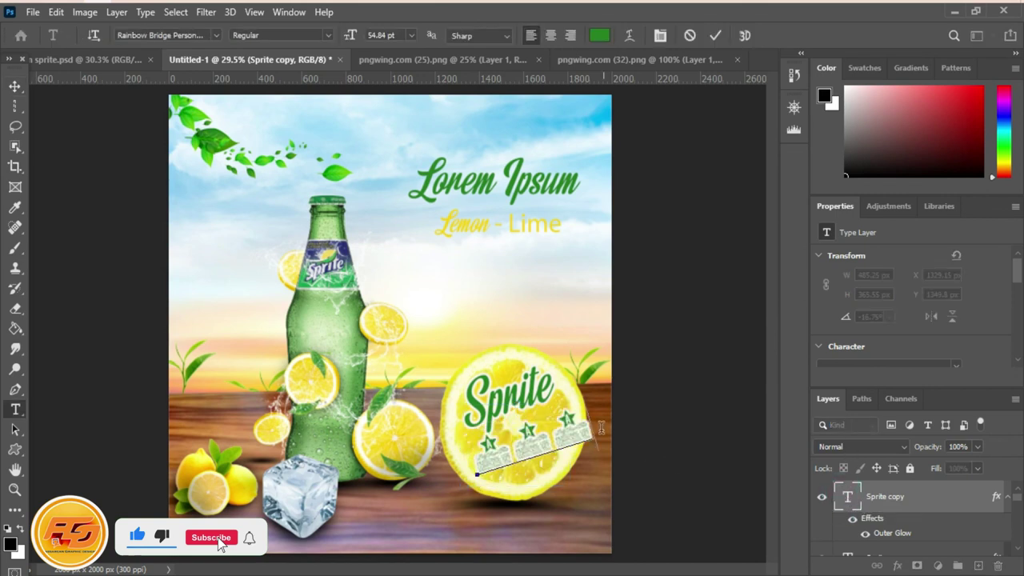
pyautogui.click(215, 35)
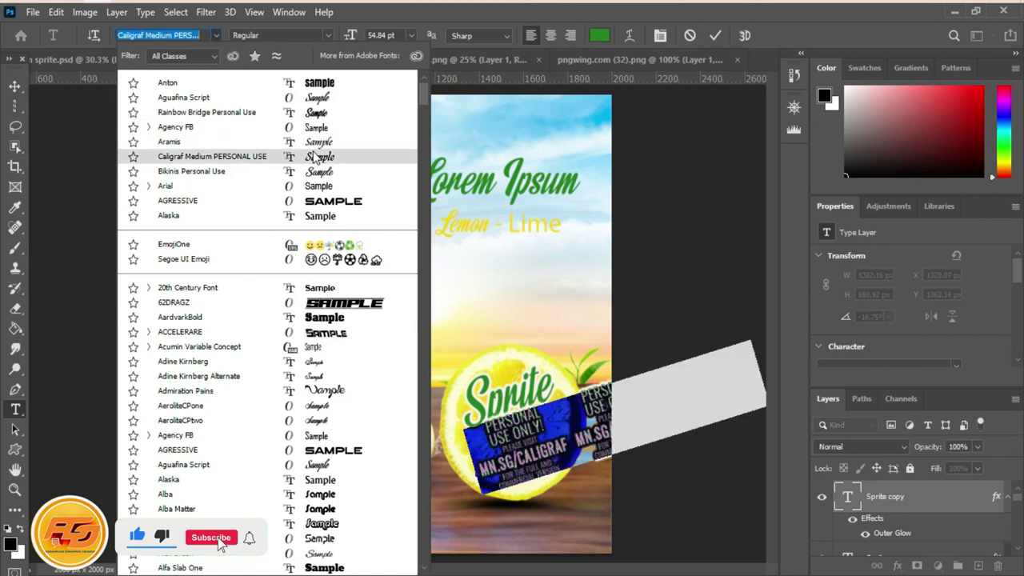
pyautogui.click(316, 142)
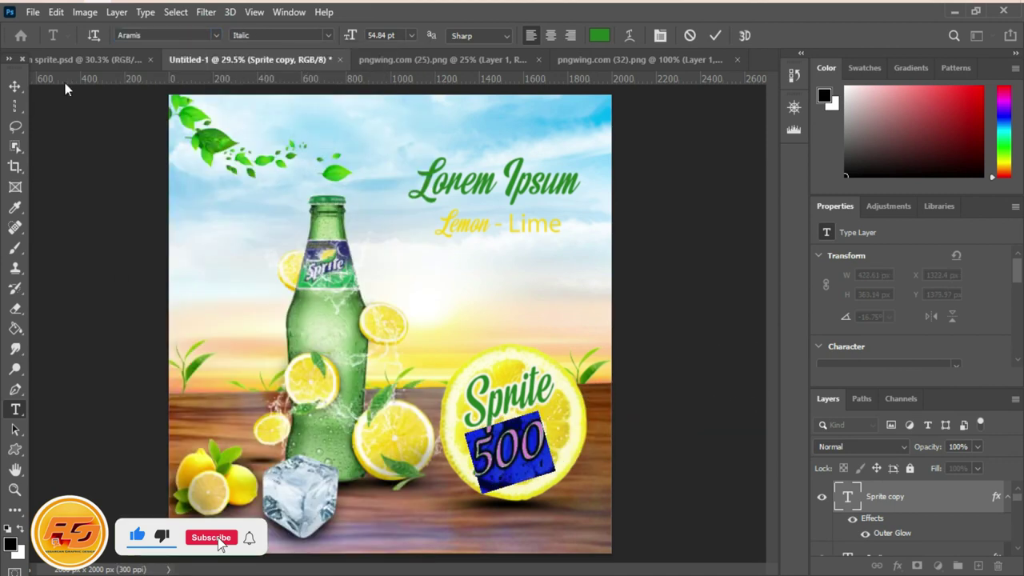
pyautogui.click(14, 86)
# Change the copy's text to 5000 and shrink it to about 61%
pyautogui.write('t')
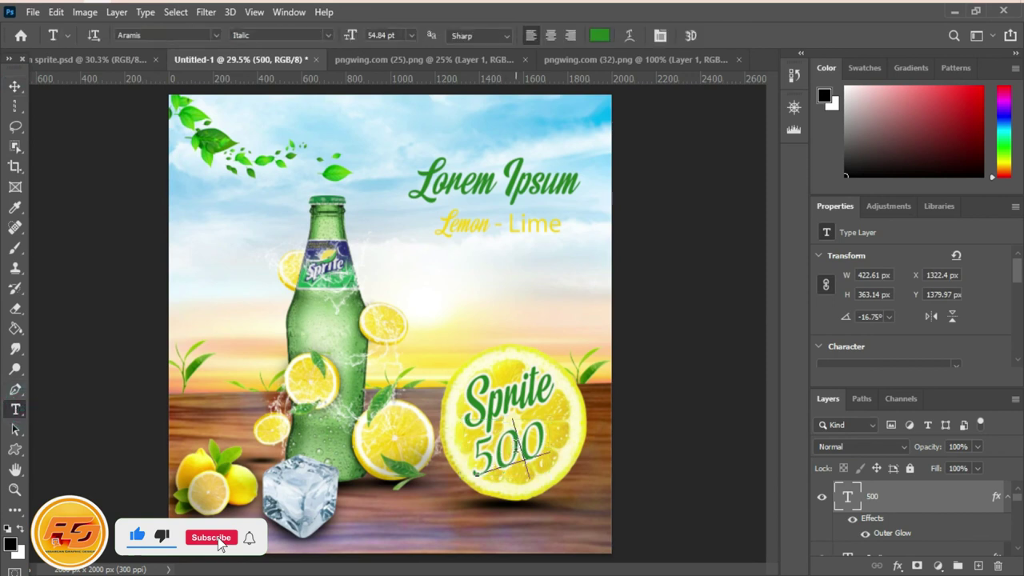
pyautogui.write('0')
pyautogui.click(14, 85)
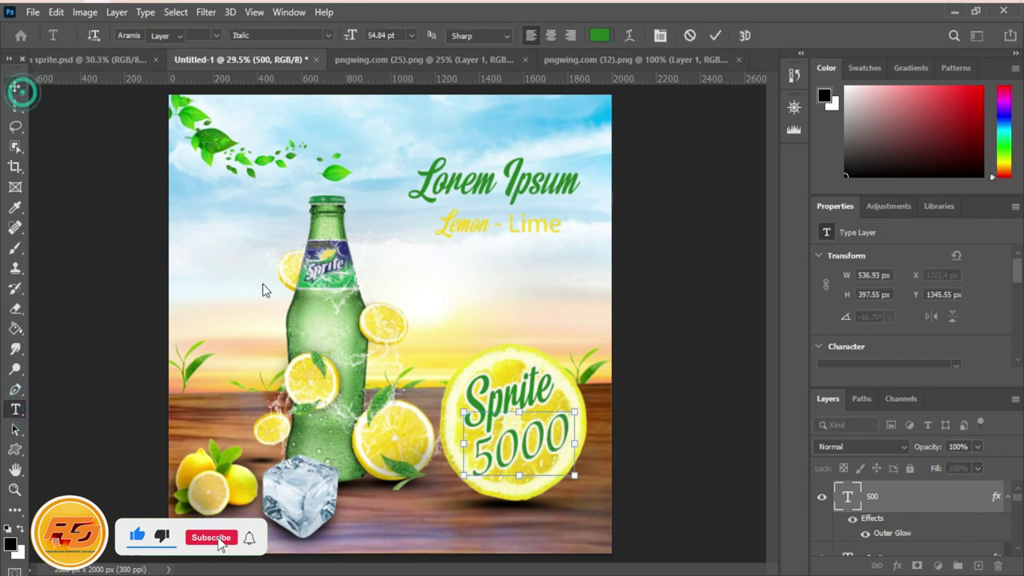
pyautogui.moveTo(574, 409)
pyautogui.mouseDown()
pyautogui.moveTo(542, 422)
pyautogui.moveTo(554, 416)
pyautogui.mouseUp()
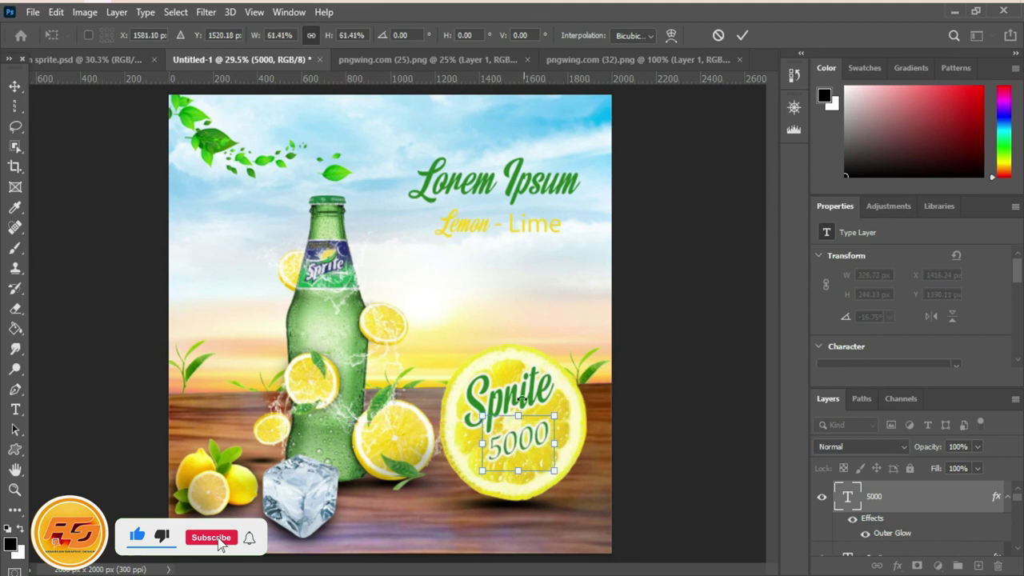
pyautogui.click(674, 212)
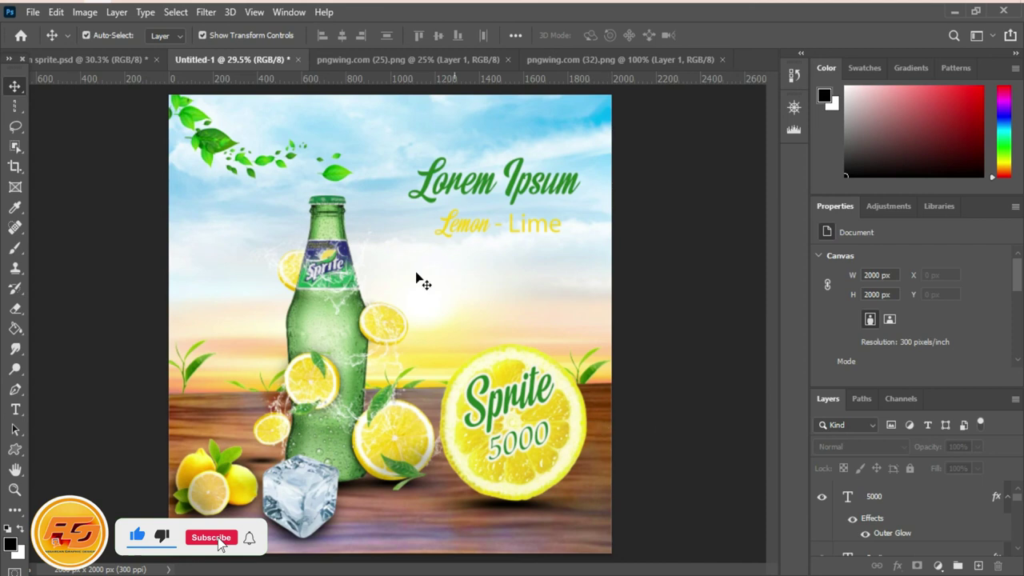
# Switch to sprite.psd and zoom to view its Fresh headline and RD 5000 label
pyautogui.click(528, 390)
pyautogui.click(660, 256)
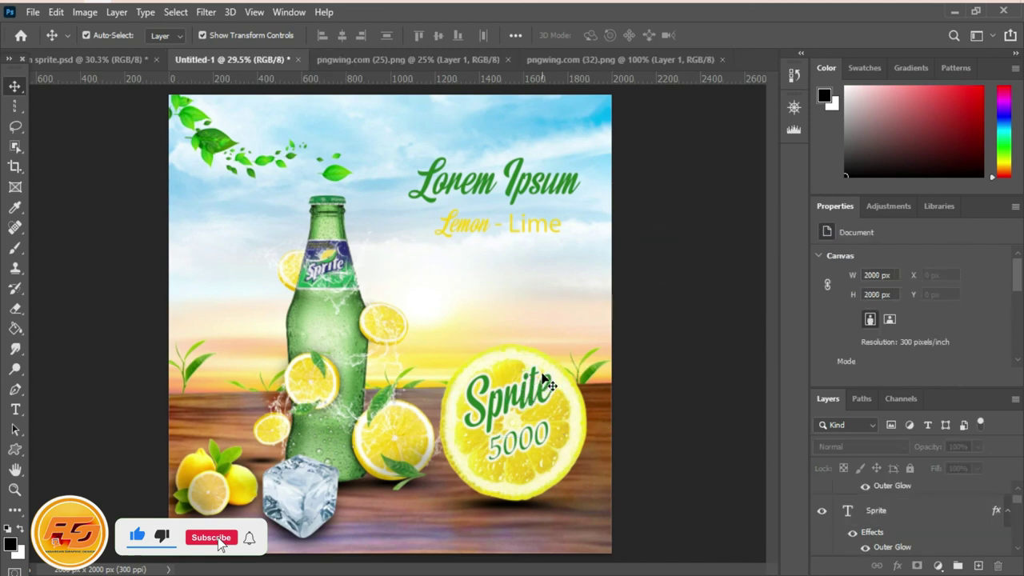
pyautogui.click(88, 59)
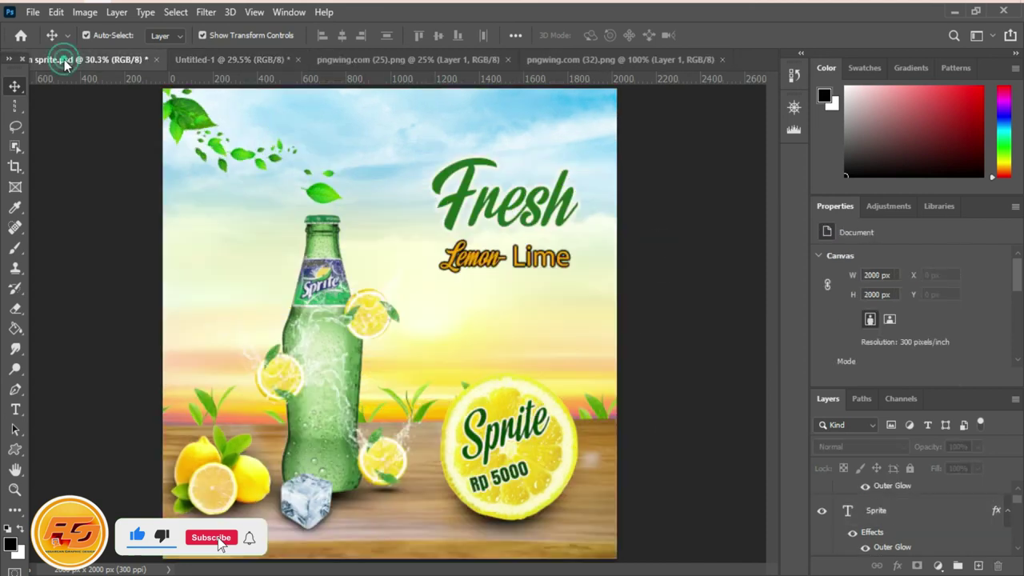
pyautogui.scroll(2, 780, 313)
pyautogui.scroll(2, 787, 347)
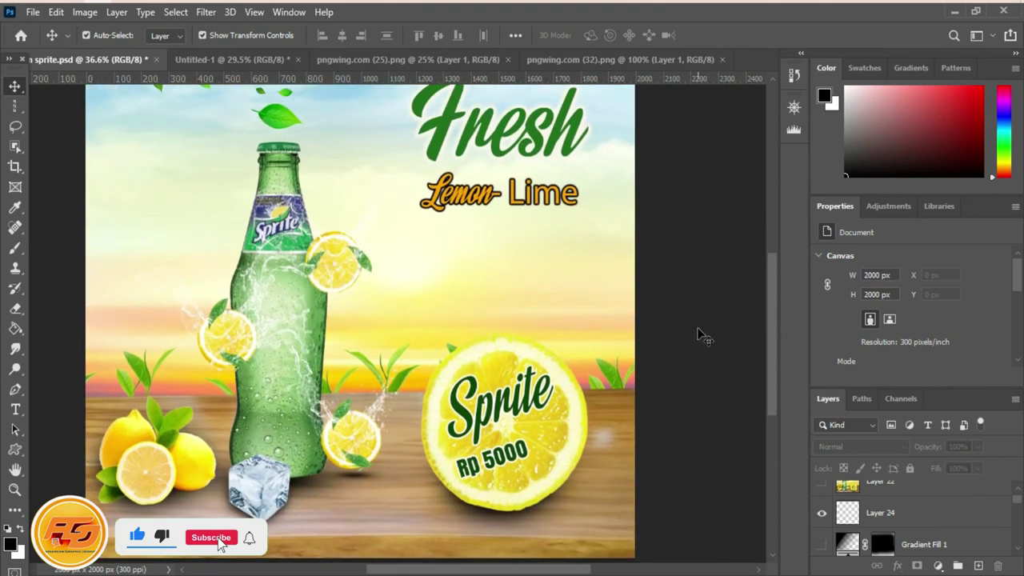
pyautogui.scroll(-1, 695, 337)
pyautogui.scroll(2, 773, 344)
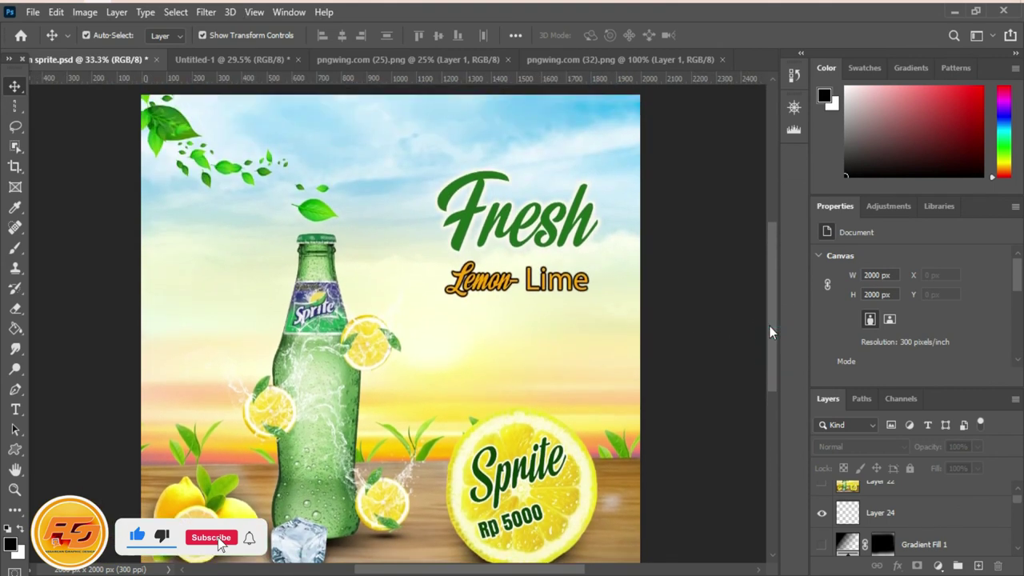